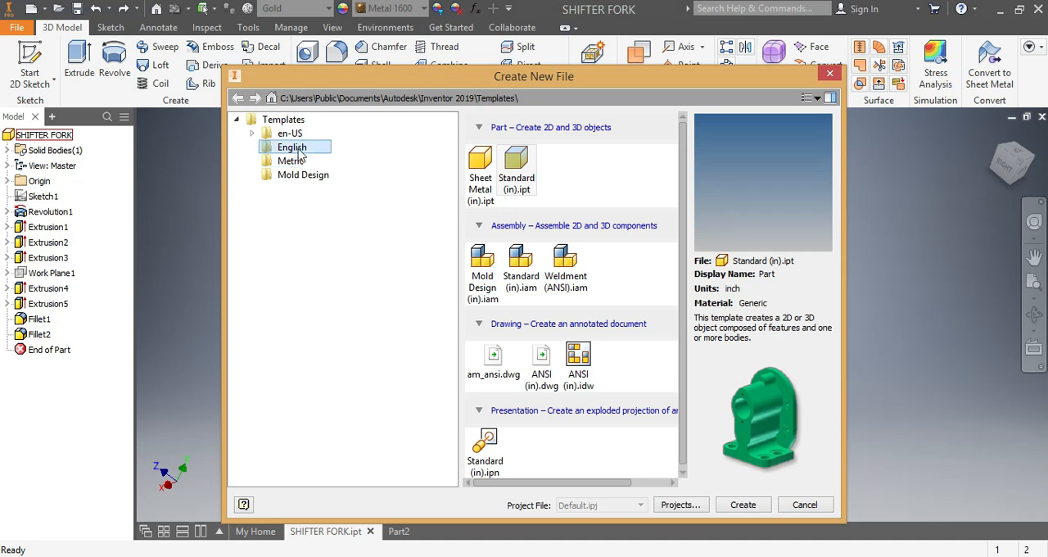
Step: Create a new part from the Standard (in).ipt template and open a line sketch on the YZ plane
left_click(743, 505)
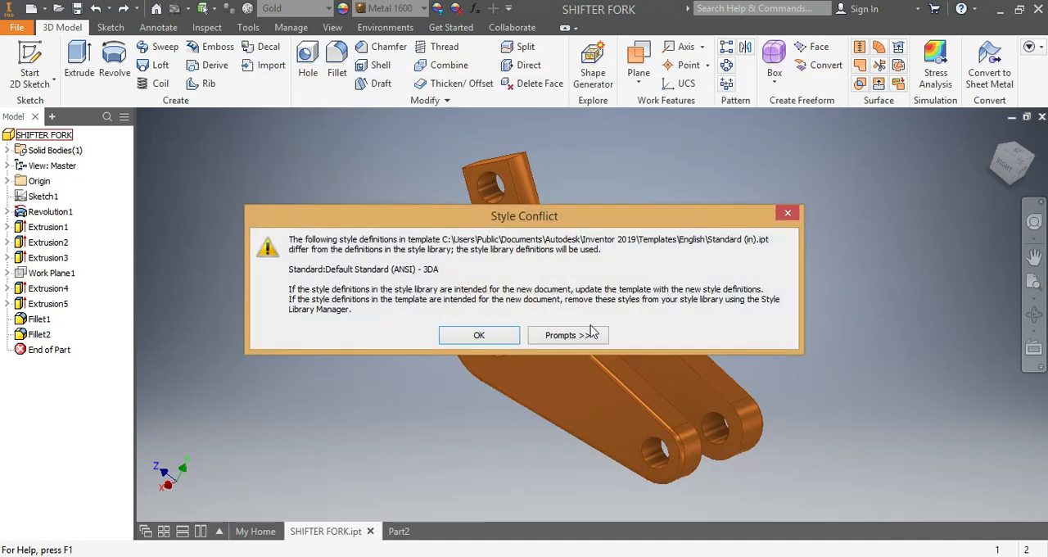
left_click(788, 214)
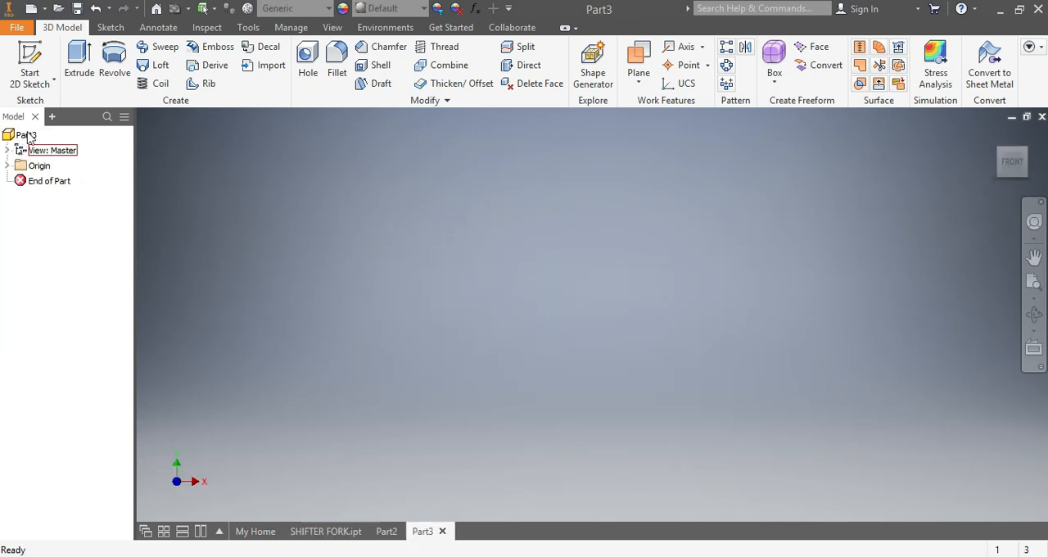
left_click(110, 27)
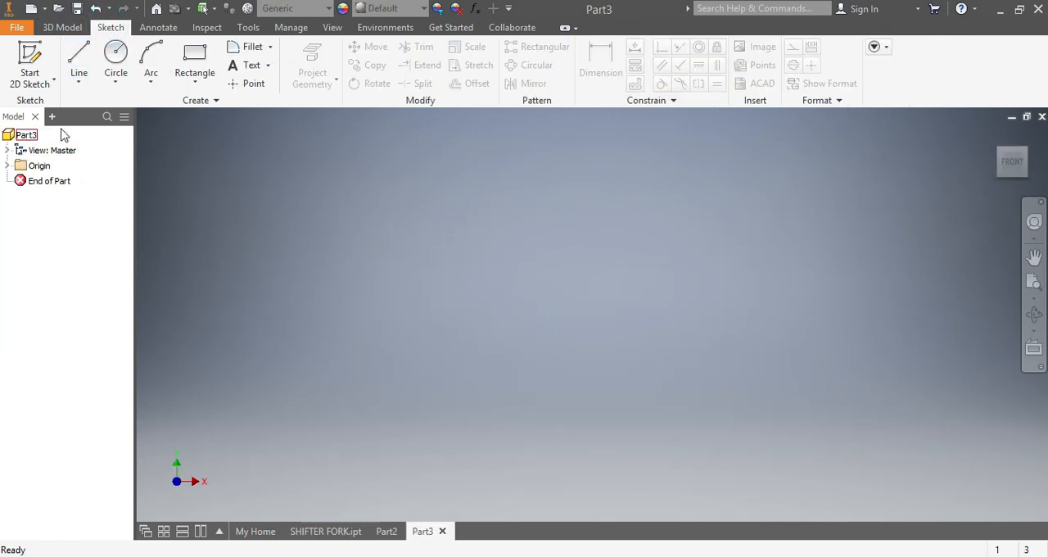
left_click(78, 56)
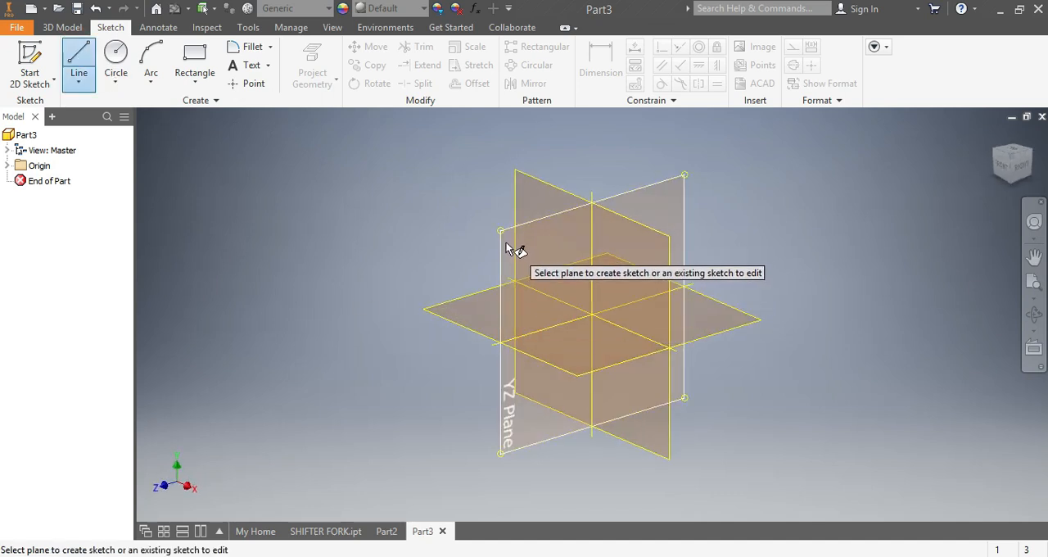
left_click(505, 244)
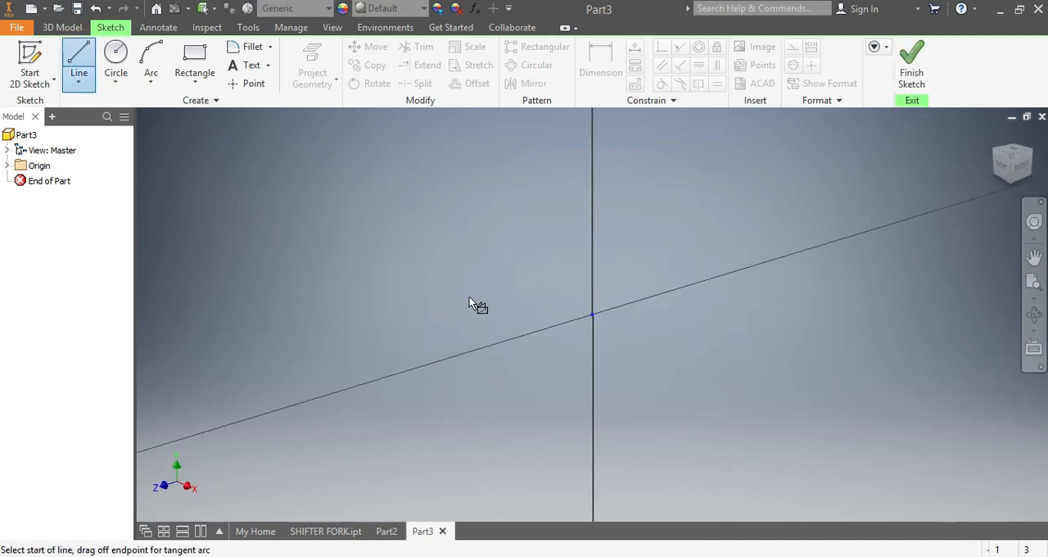
Step: Draw a horizontal line across the origin and dimension its length to 20 in
left_click(327, 315)
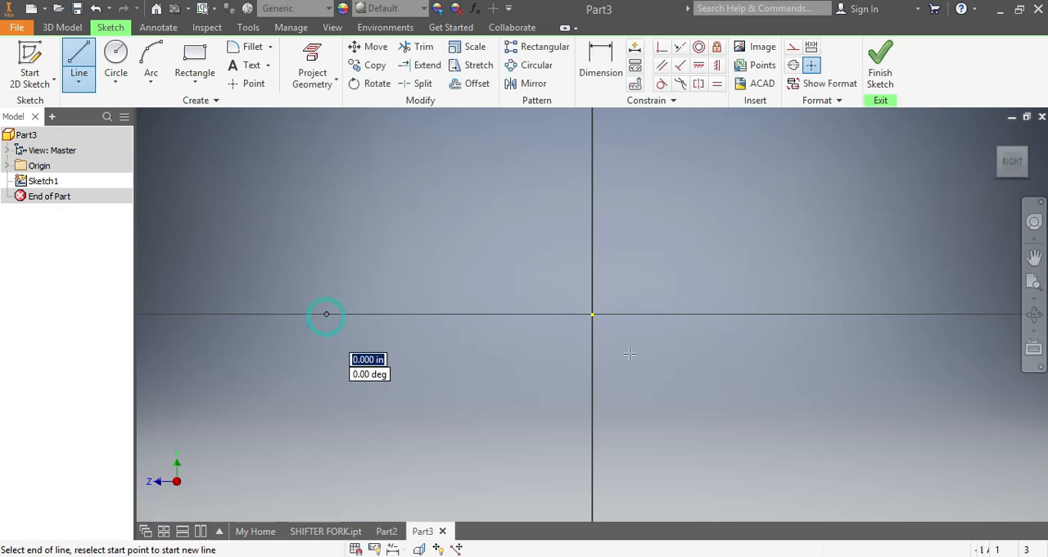
left_click(1000, 314)
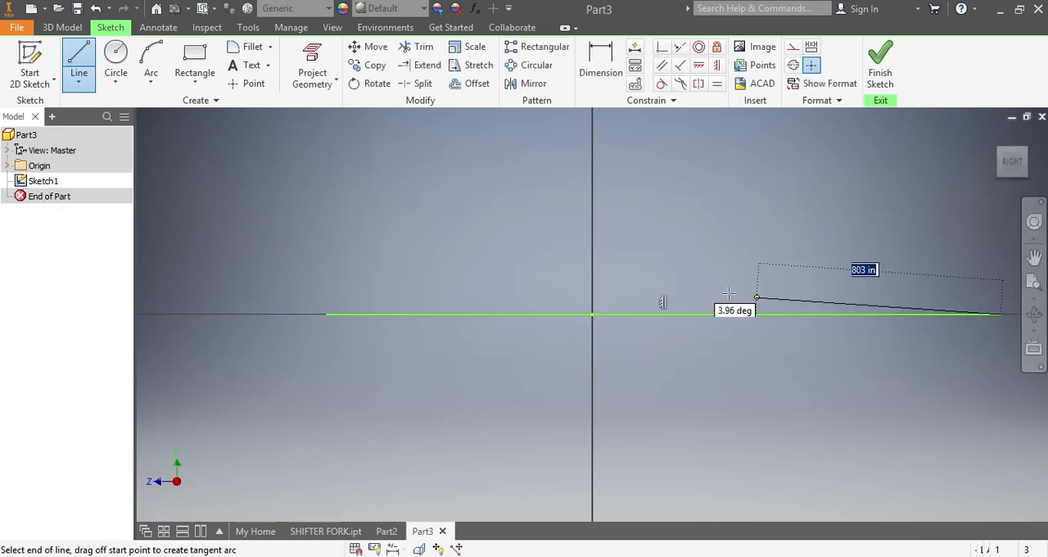
left_click(599, 70)
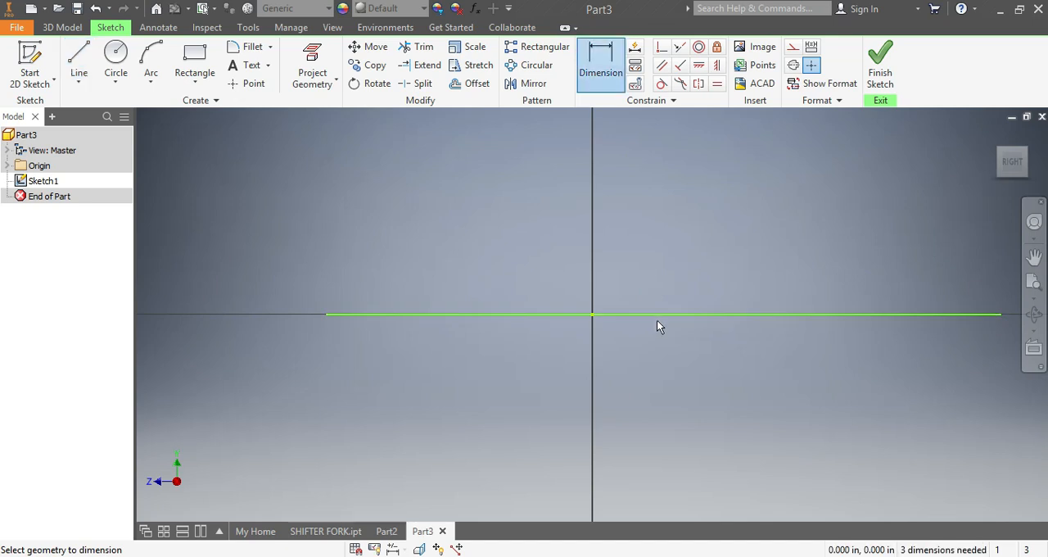
left_click(656, 316)
left_click(645, 394)
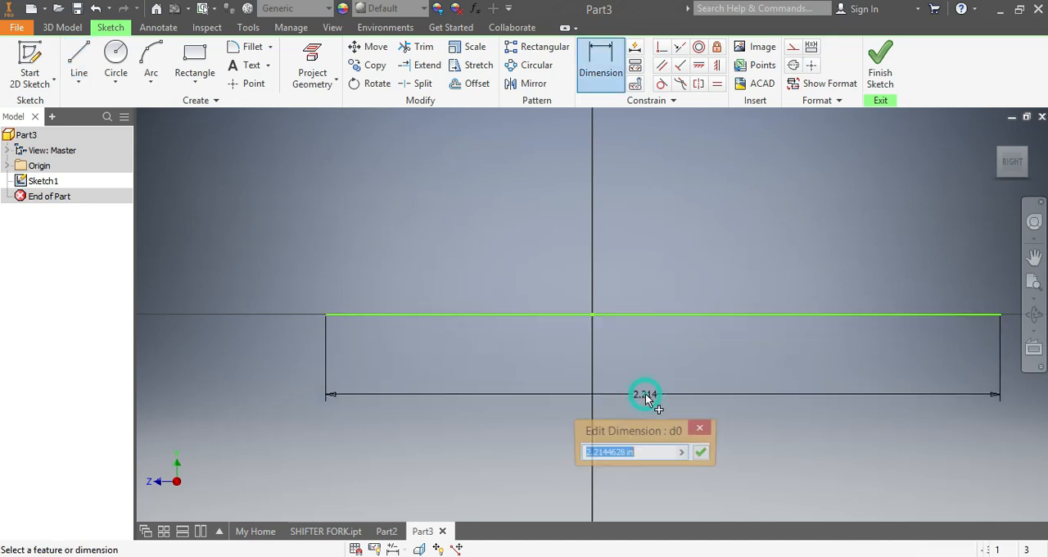
type("20")
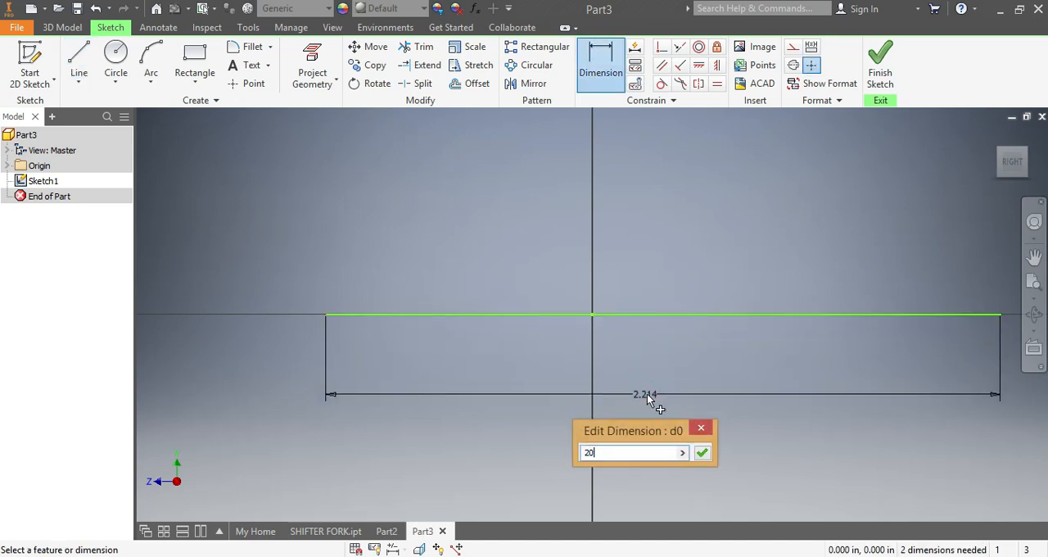
key("Return")
Step: Draw a diagonal line about 17.9 in long through the origin, from upper left to lower right
scroll(655, 405, "up", 5)
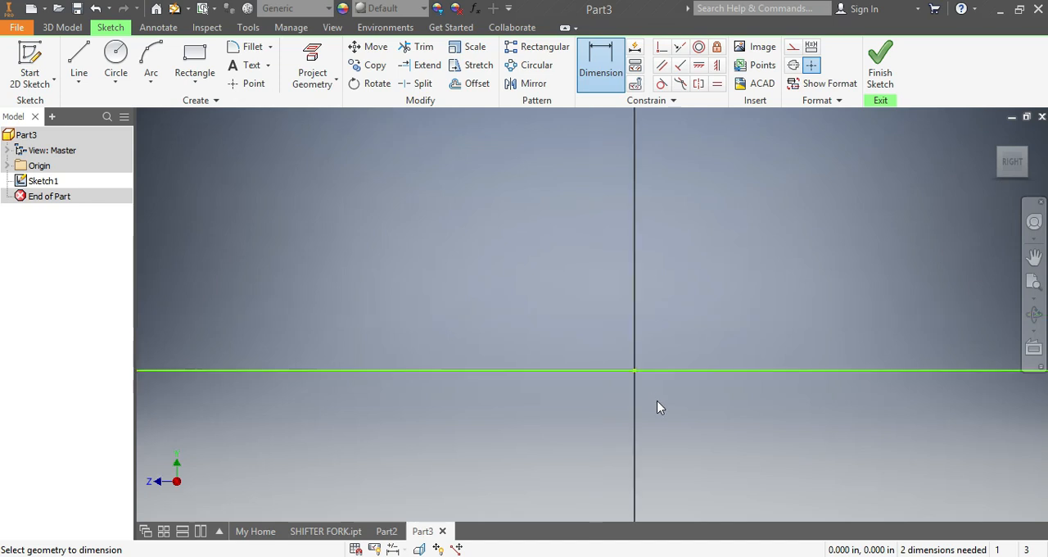
scroll(889, 442, "down", 2)
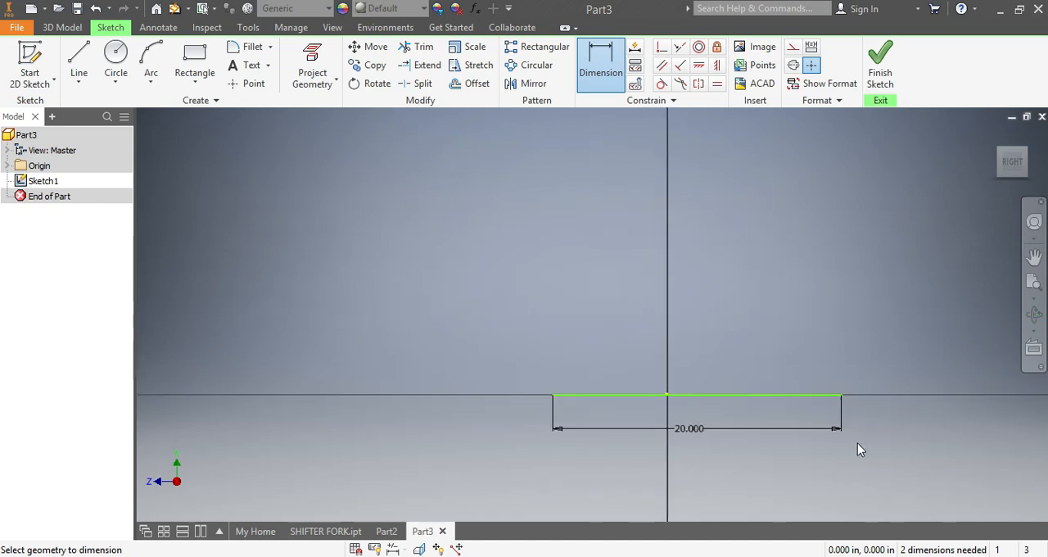
scroll(803, 470, "down", 3)
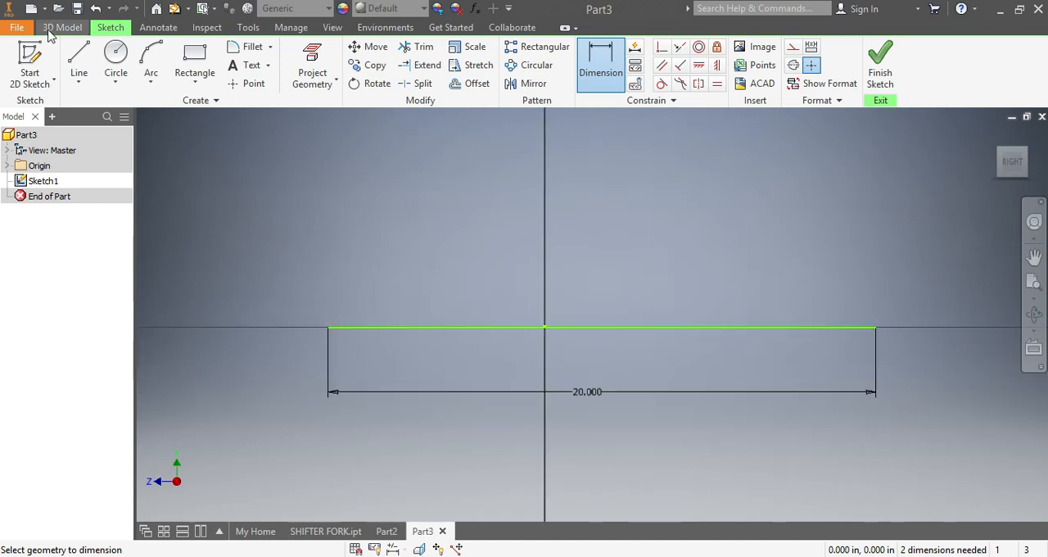
left_click(79, 61)
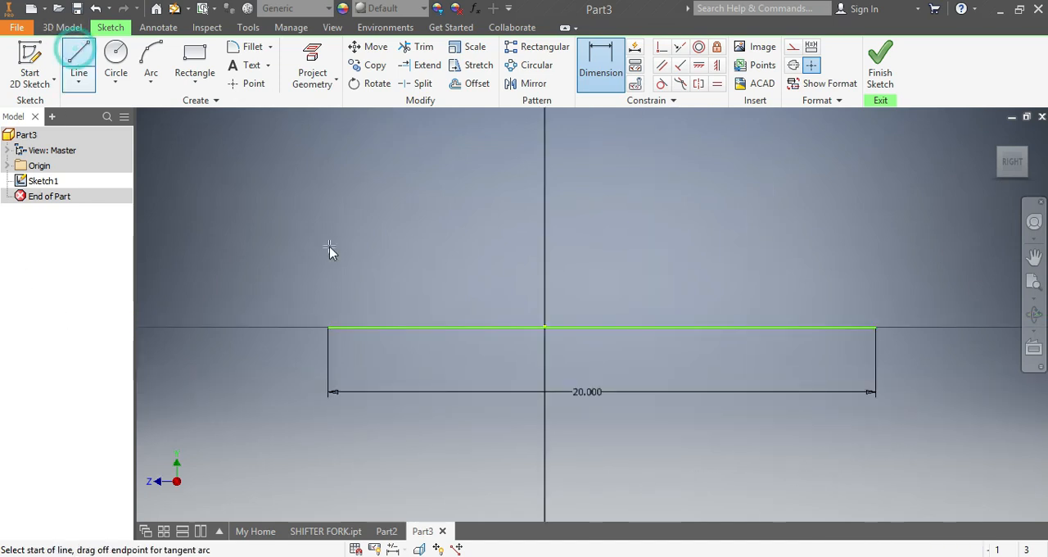
left_click(364, 141)
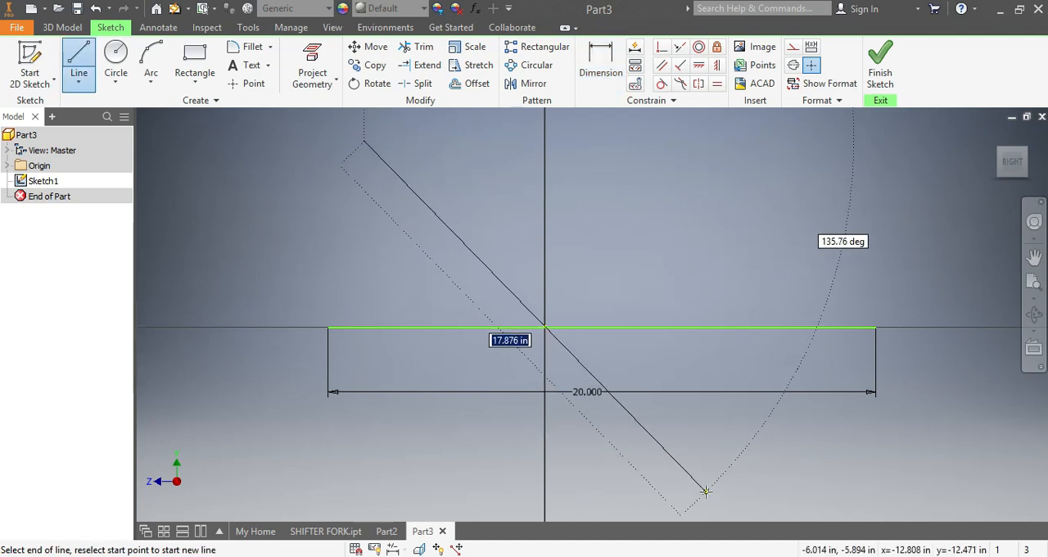
left_click(706, 491)
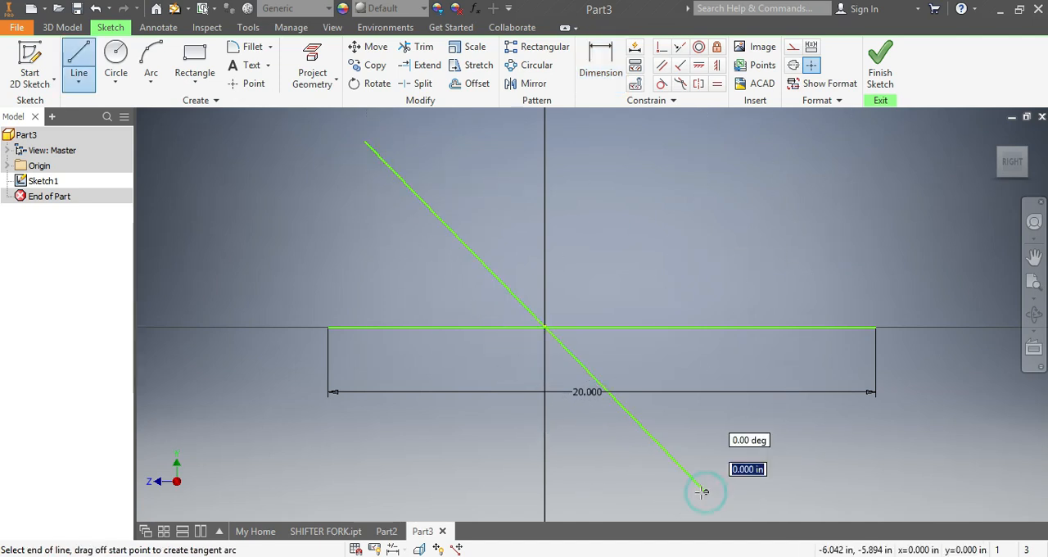
Step: Dimension the angle between the diagonal line and the horizontal line to 45 degrees
left_click(598, 56)
left_click(432, 213)
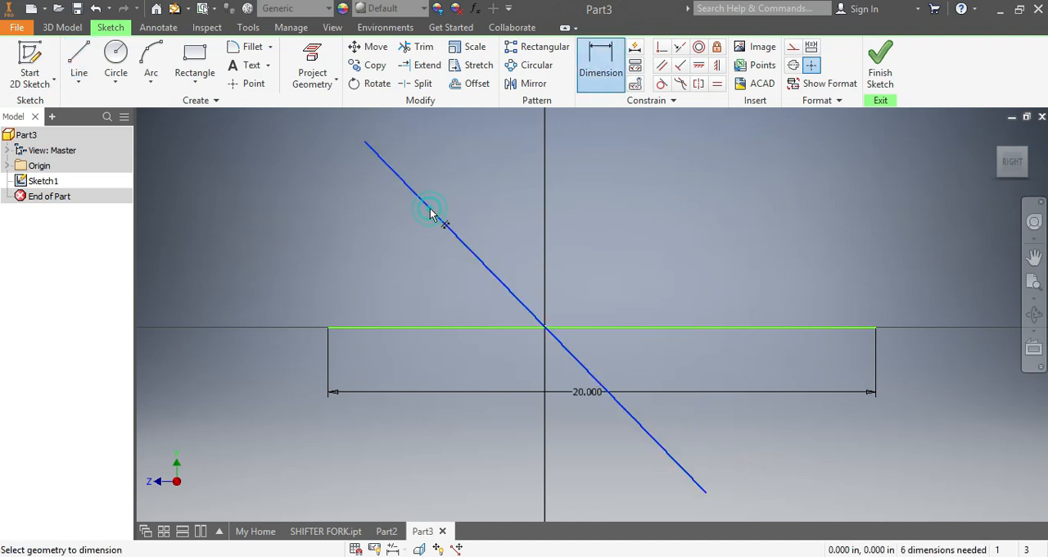
left_click(374, 329)
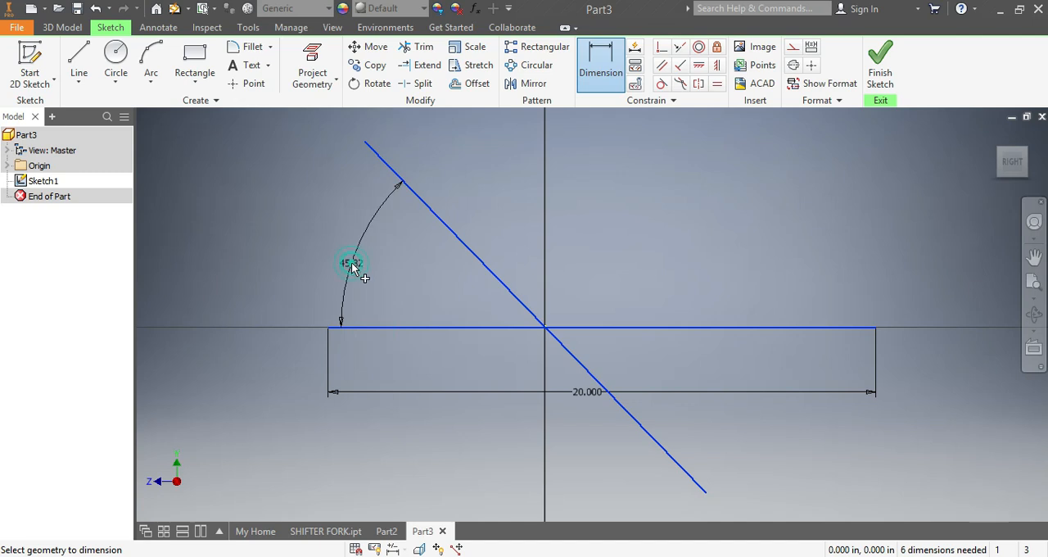
left_click(352, 266)
type("4")
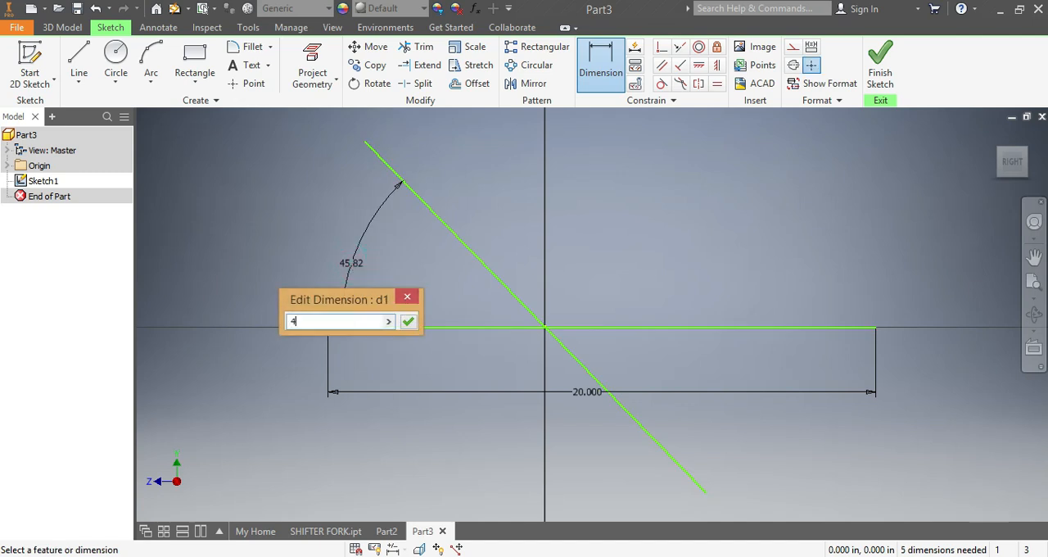
type("5")
key("Return")
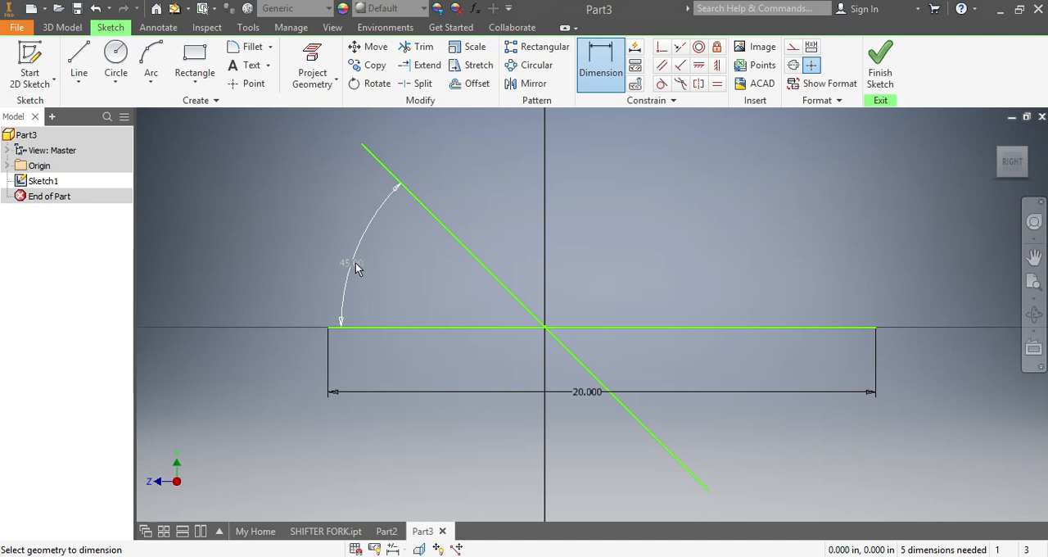
Step: Draw three concentric circles centred on the origin, about 5.5, 3 and 1.7 in in diameter
left_click(115, 53)
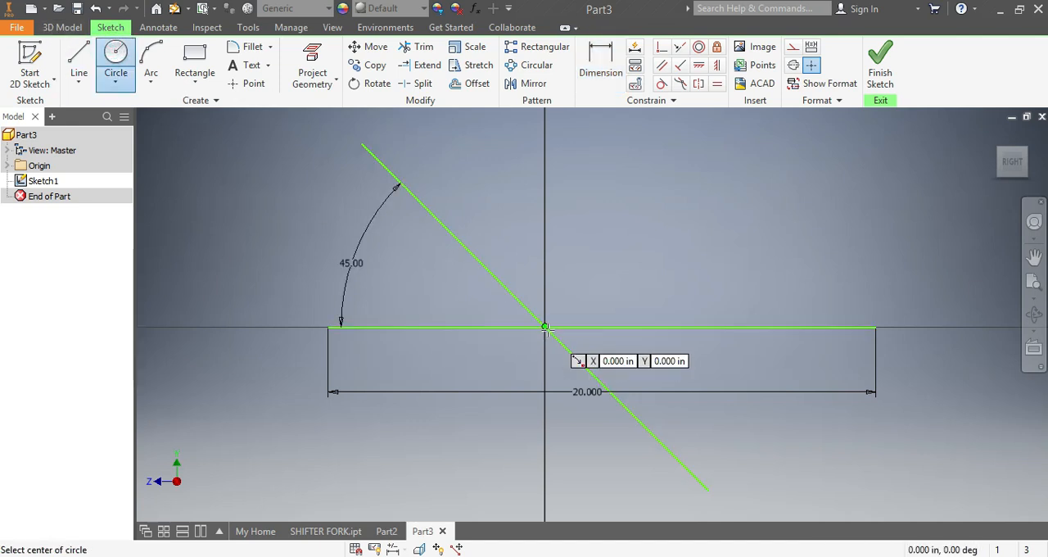
left_click(545, 327)
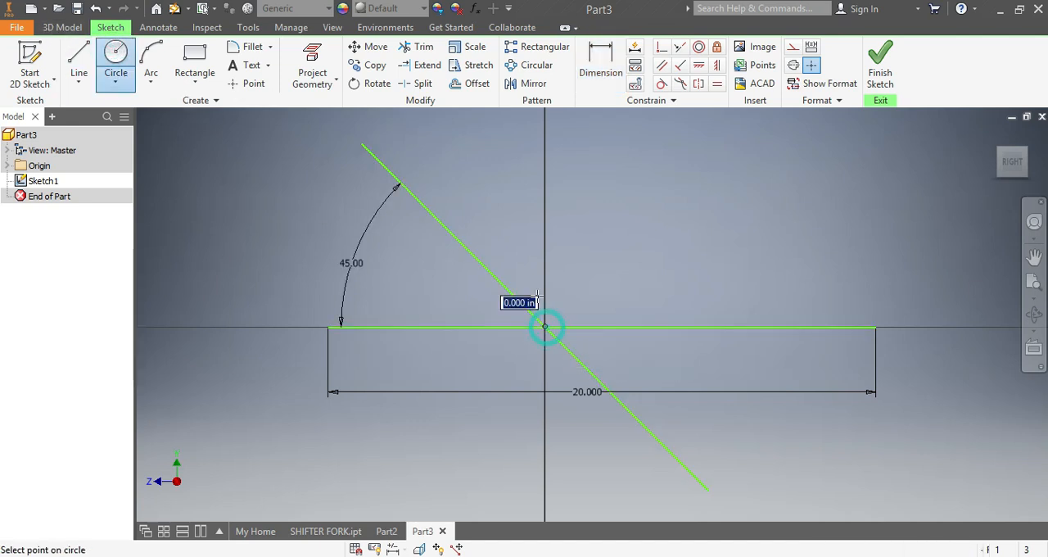
left_click(524, 255)
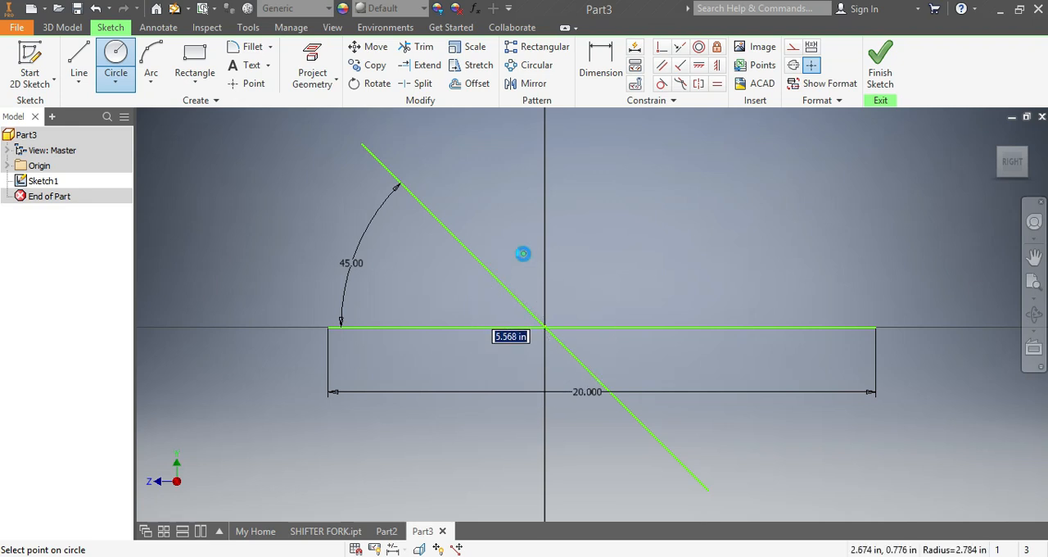
left_click(544, 327)
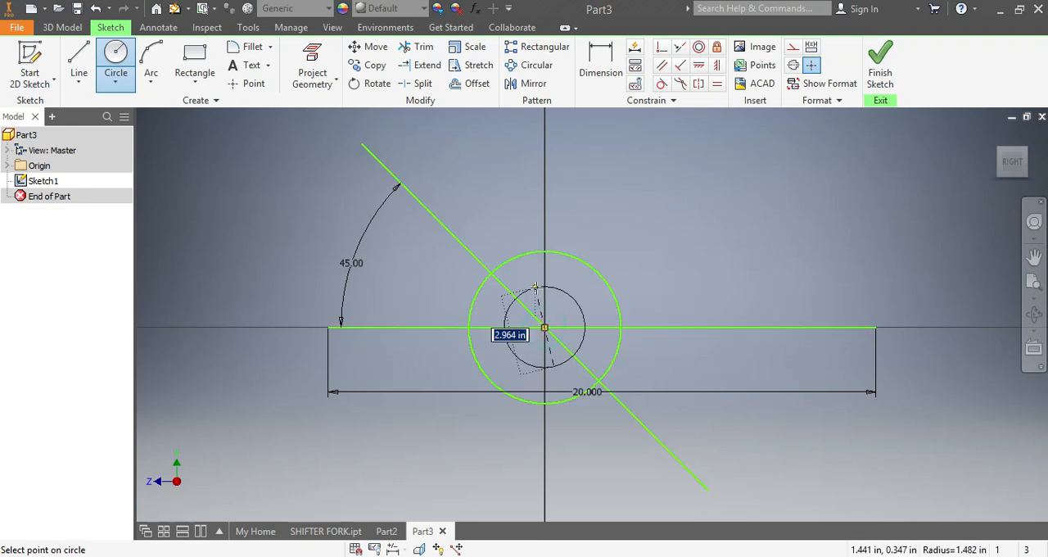
left_click(535, 287)
left_click(545, 327)
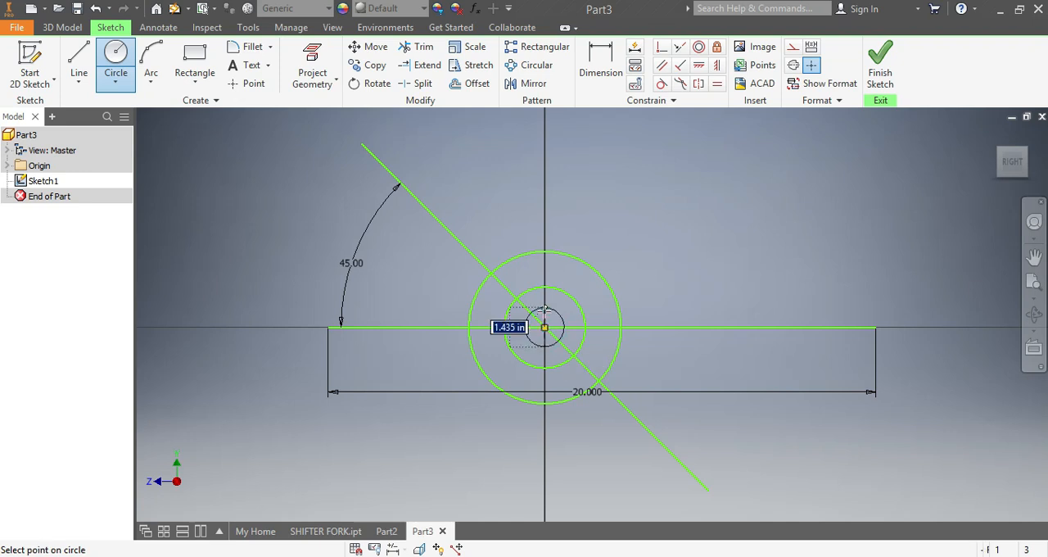
left_click(535, 307)
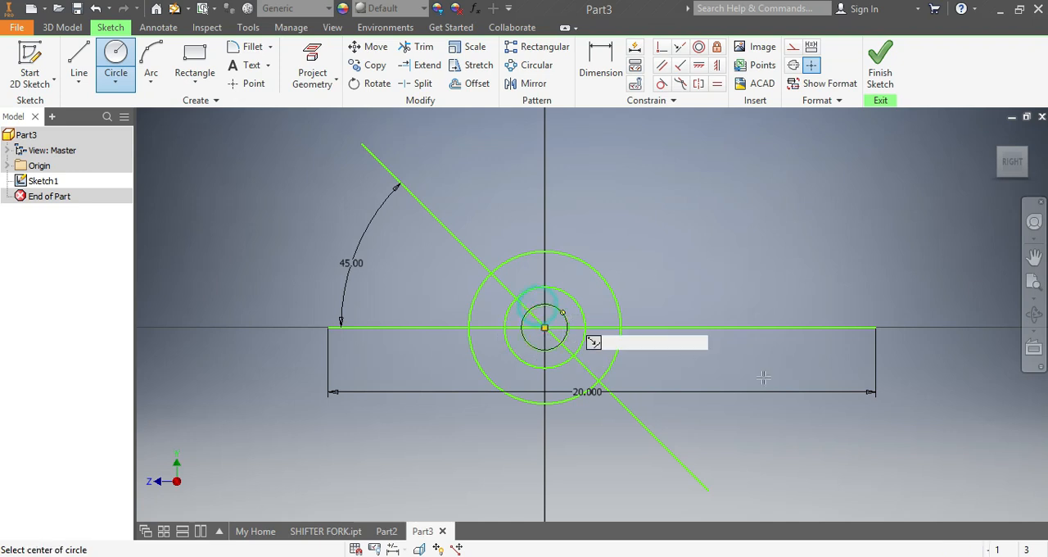
Step: Draw two concentric circles, about 4 and 2.6 in in diameter, on the horizontal line about 8.9 in right of the origin
left_click(786, 328)
left_click(786, 273)
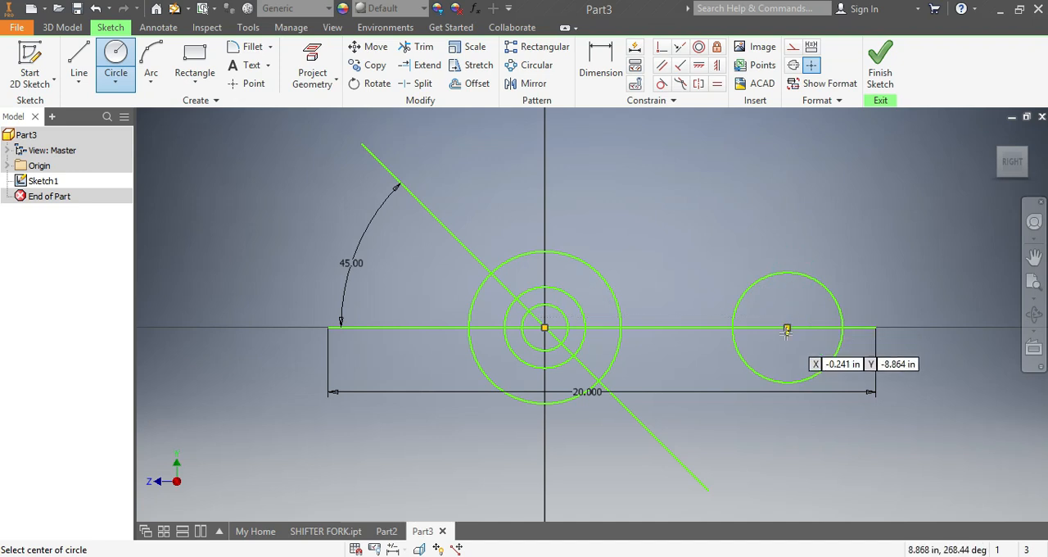
left_click(786, 328)
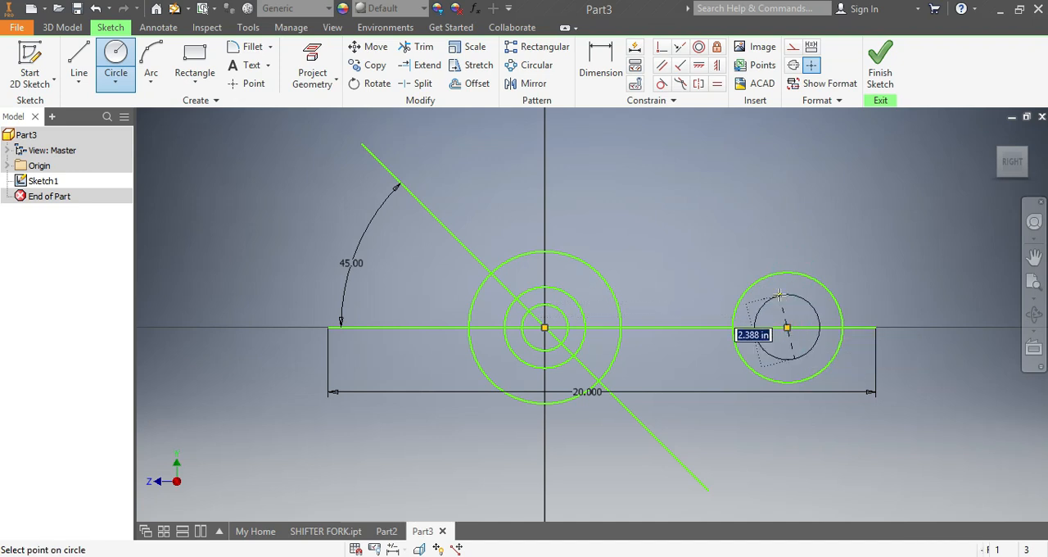
left_click(778, 293)
Step: Dimension the distance between the origin and the centre of the right-hand circle pair to 6.5 in
key("d")
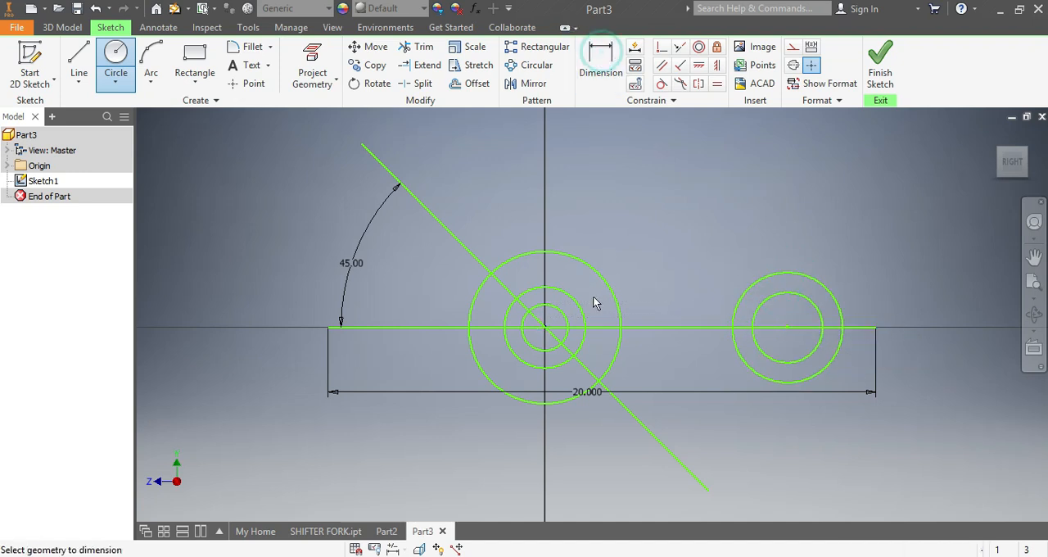
left_click(786, 327)
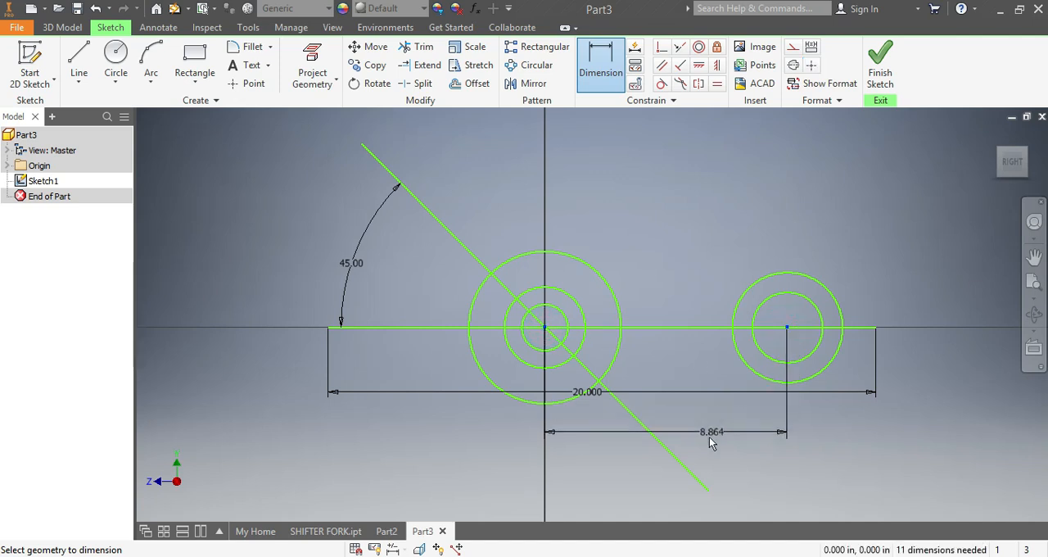
left_click(708, 437)
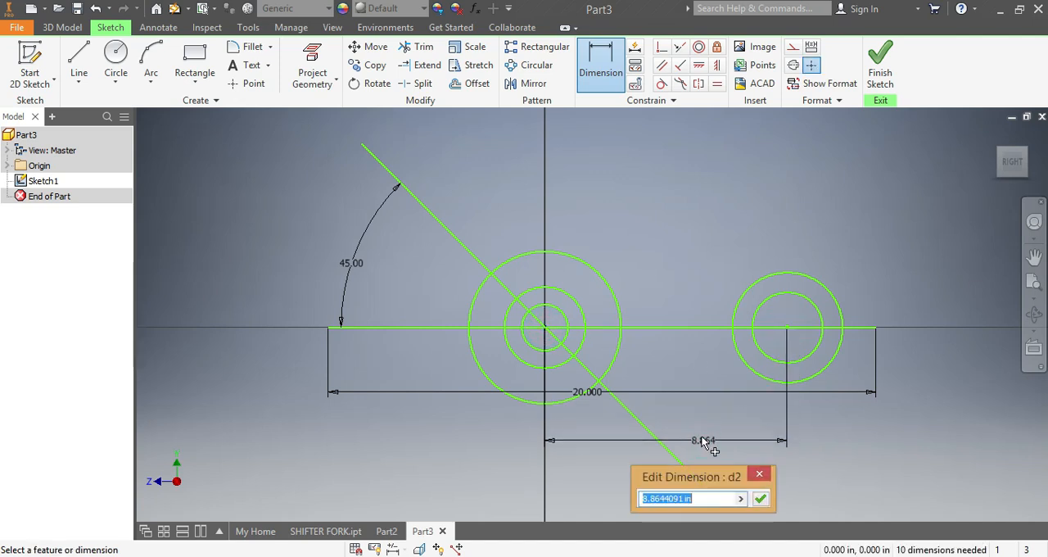
type("6")
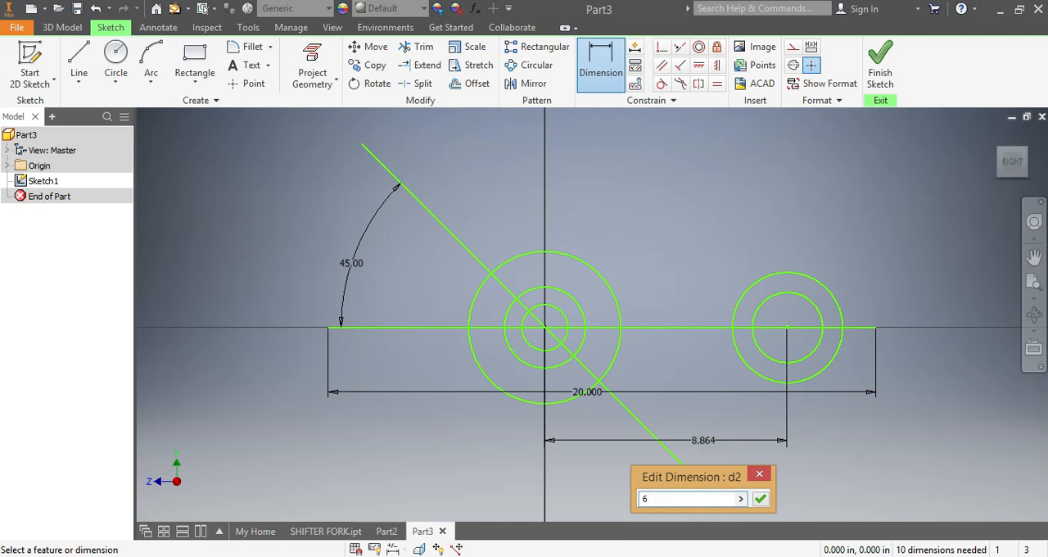
type(".5")
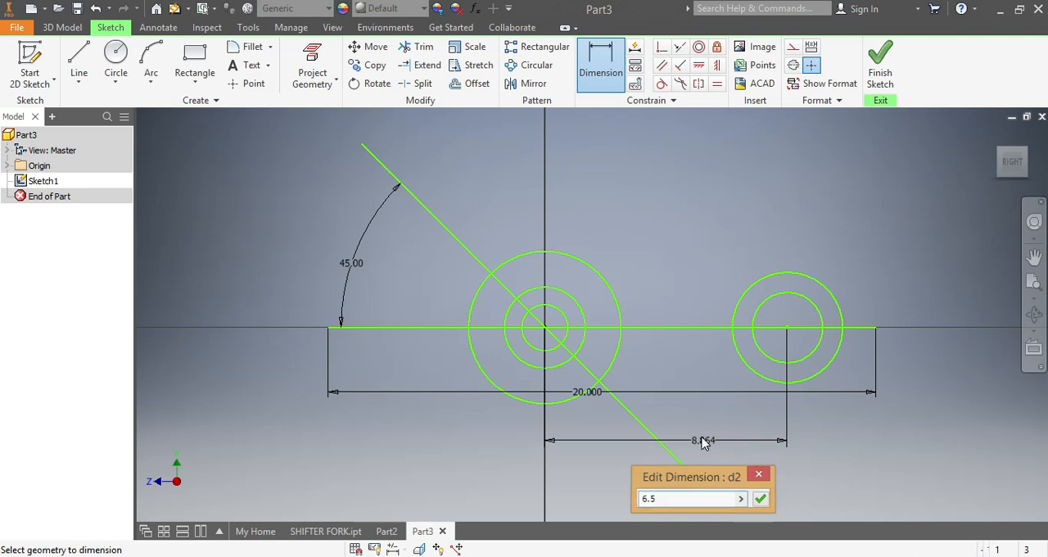
key("Return")
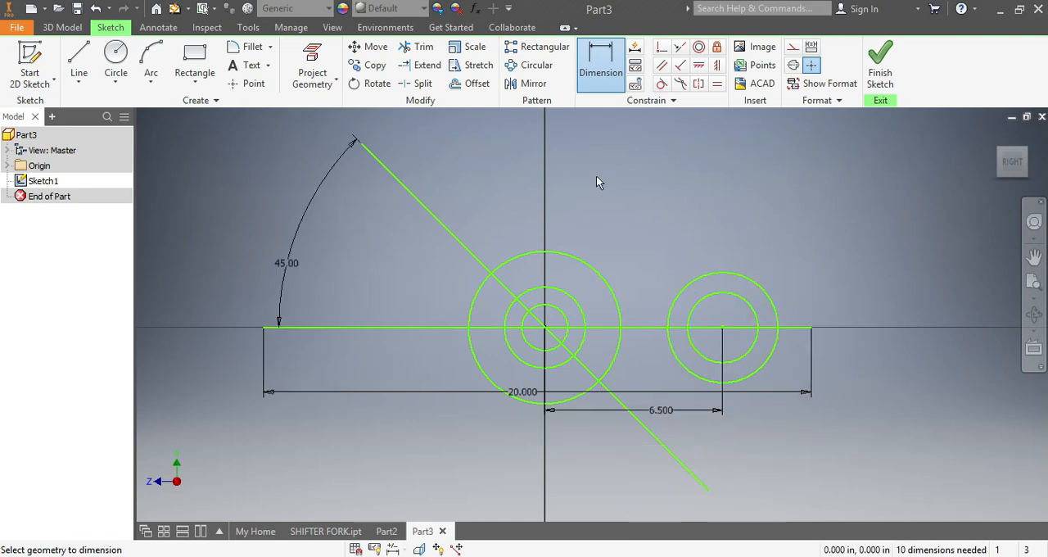
Step: Dimension the right-hand concentric circles, setting the outer diameter to 2 in and the inner diameter to 1 in
left_click(598, 67)
left_click(753, 280)
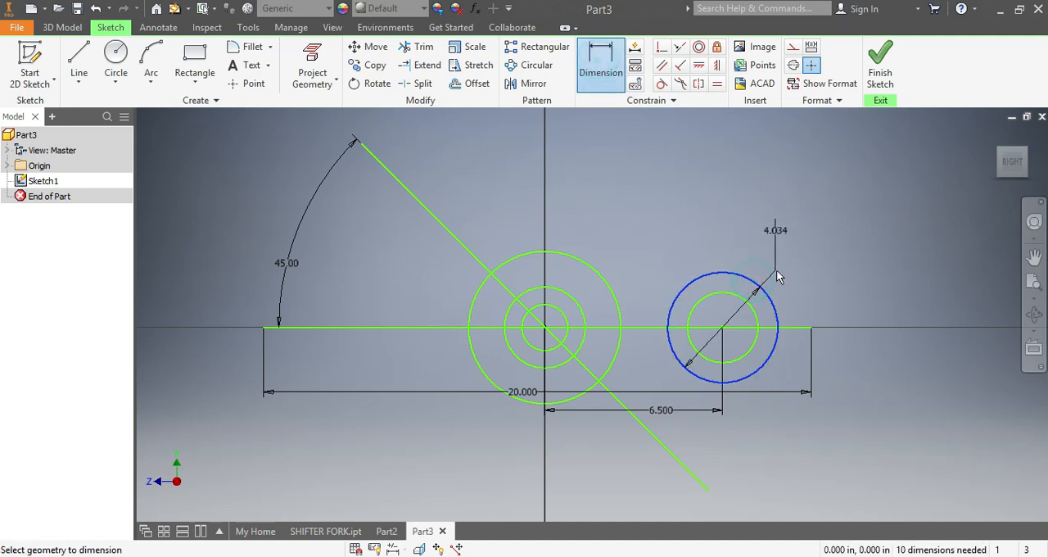
left_click(806, 251)
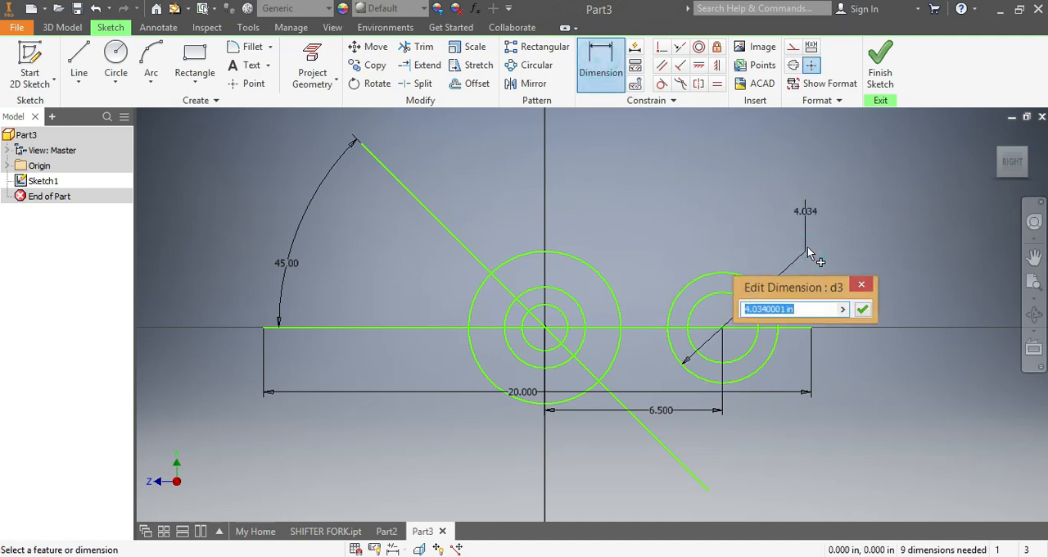
type("2")
key("Return")
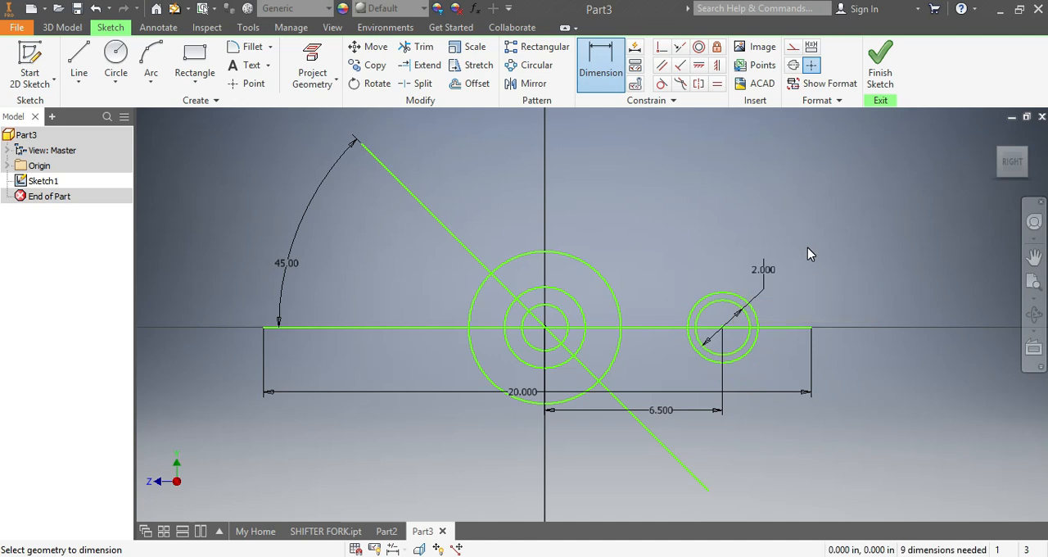
left_click(758, 326)
left_click(800, 296)
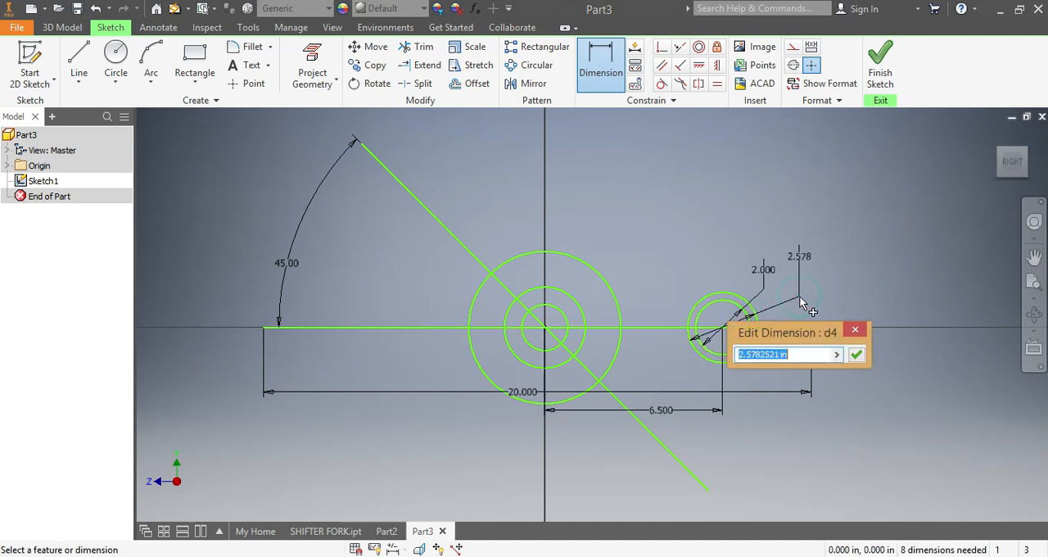
type("1")
key("Return")
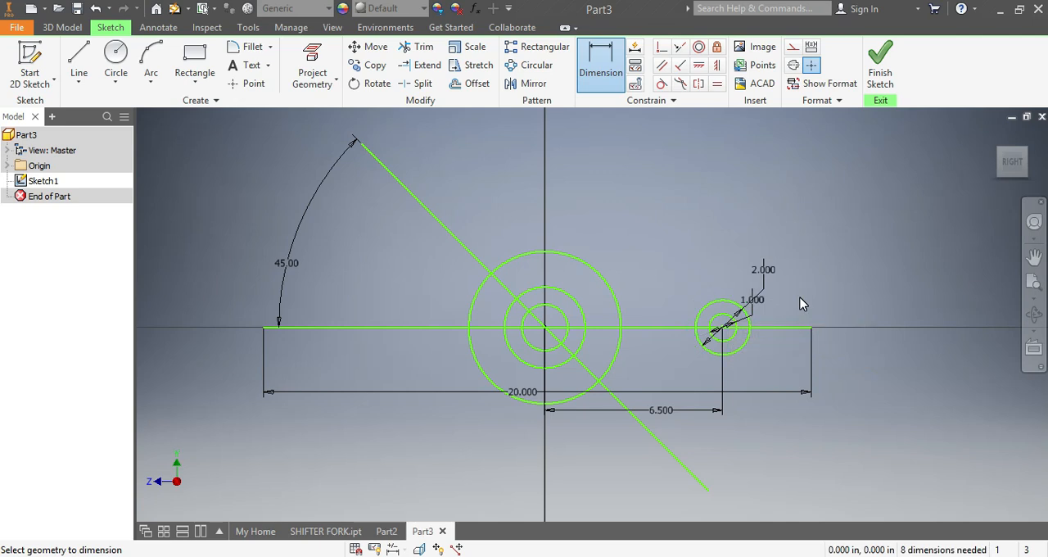
Step: Dimension the three circles at the origin to diameters of 1 in, 1.5 in and 3.5 in, from innermost to outermost
left_click(563, 321)
left_click(665, 265)
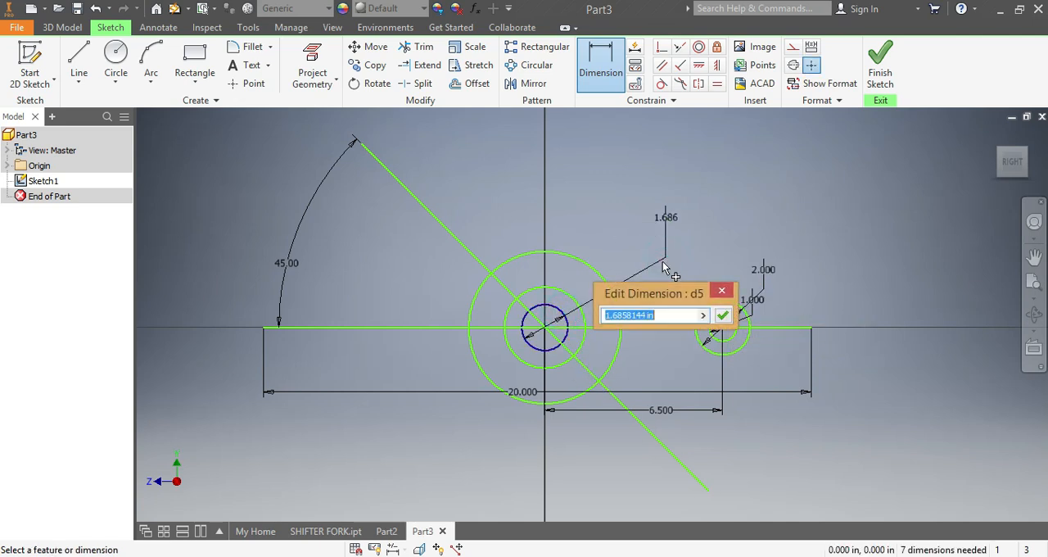
type("1")
key("Return")
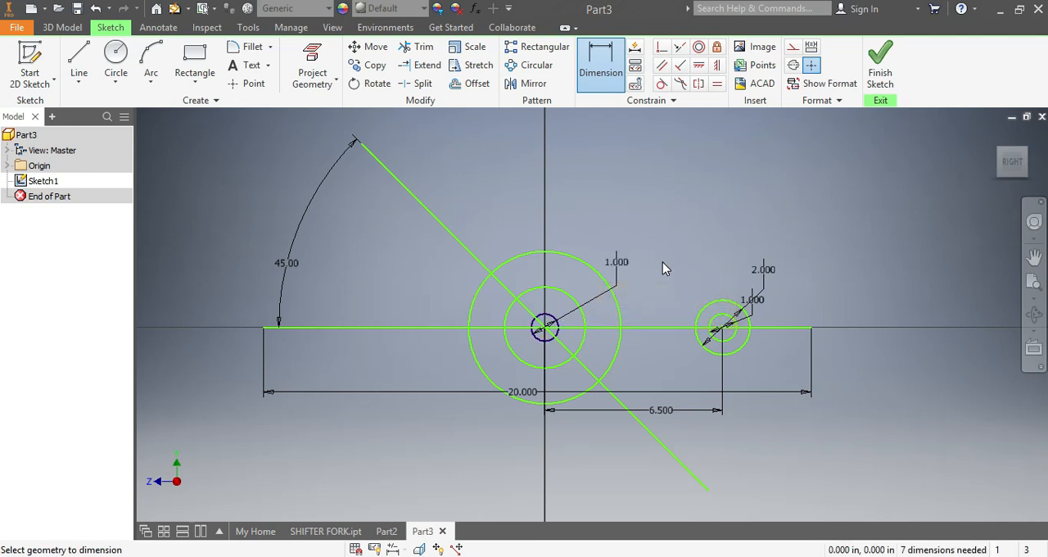
left_click(563, 297)
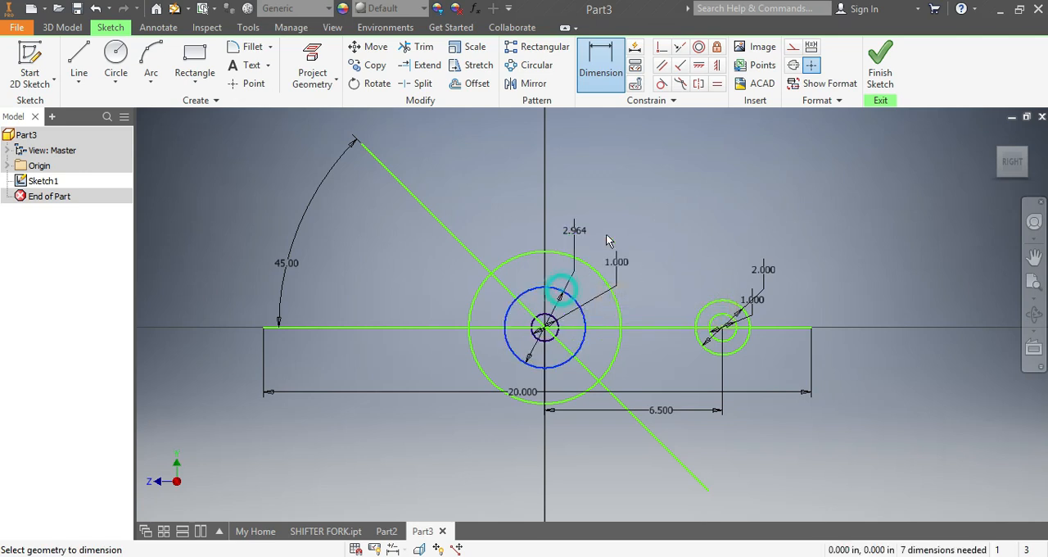
left_click(683, 198)
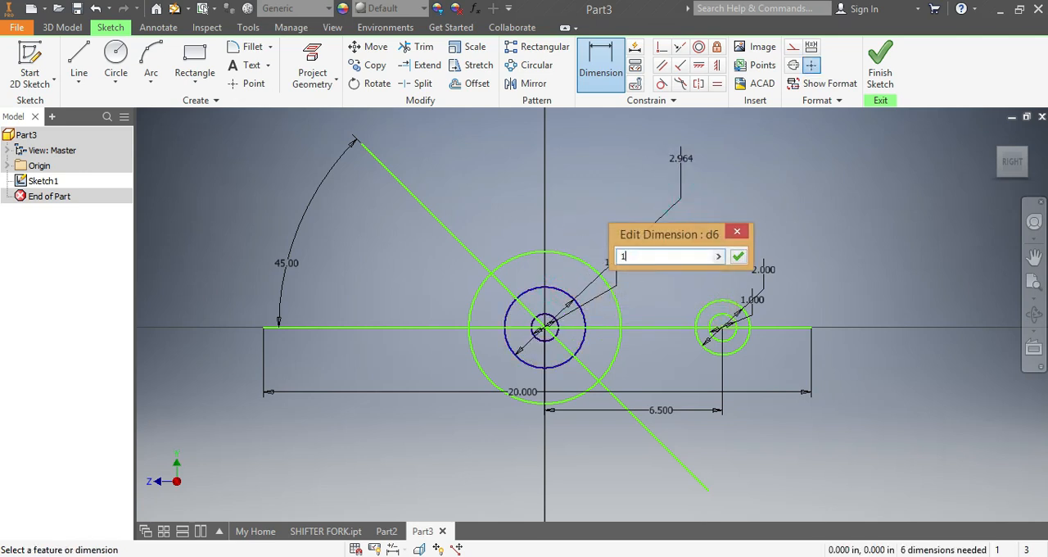
type("1.5")
key("Return")
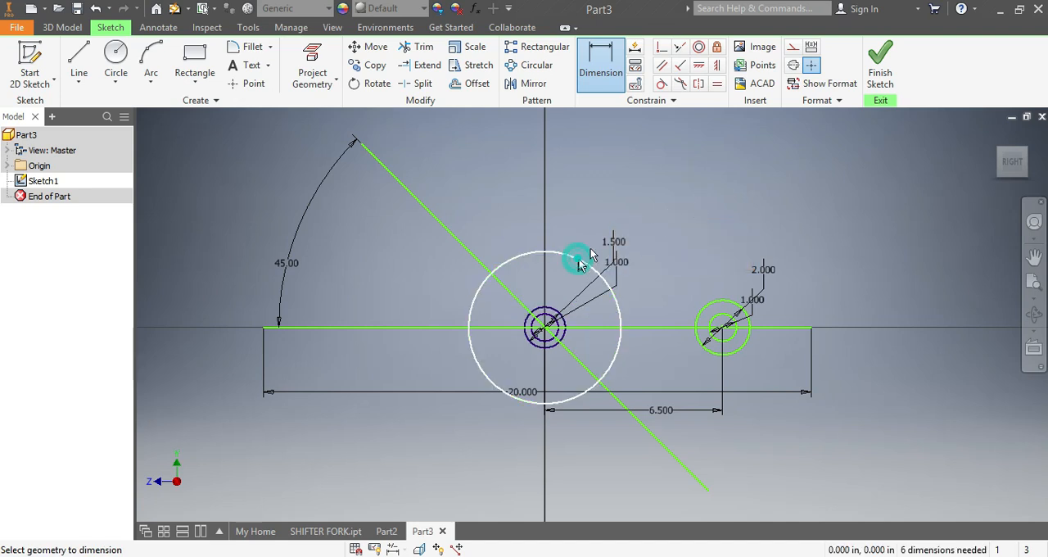
left_click(578, 260)
left_click(691, 214)
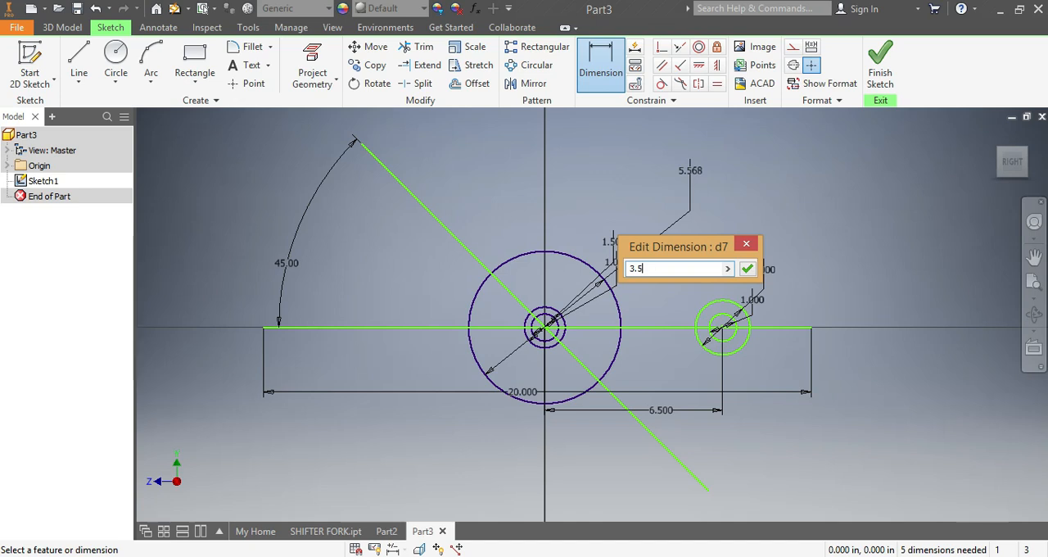
key("Return")
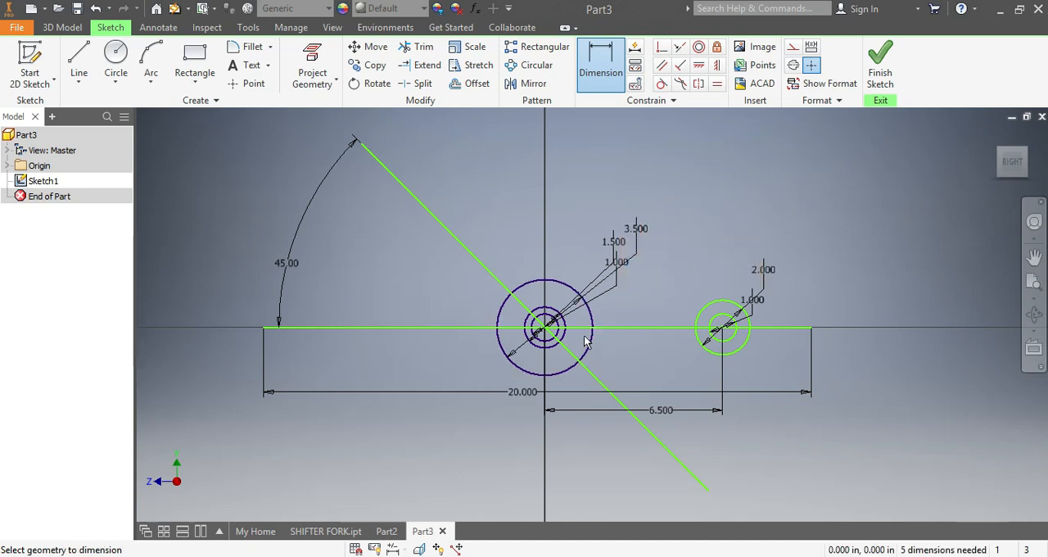
Step: Draw two lines connecting the 3.5 in and 2 in circles, one between their tops and one between their bottoms
left_click(78, 56)
scroll(524, 279, "down", 3)
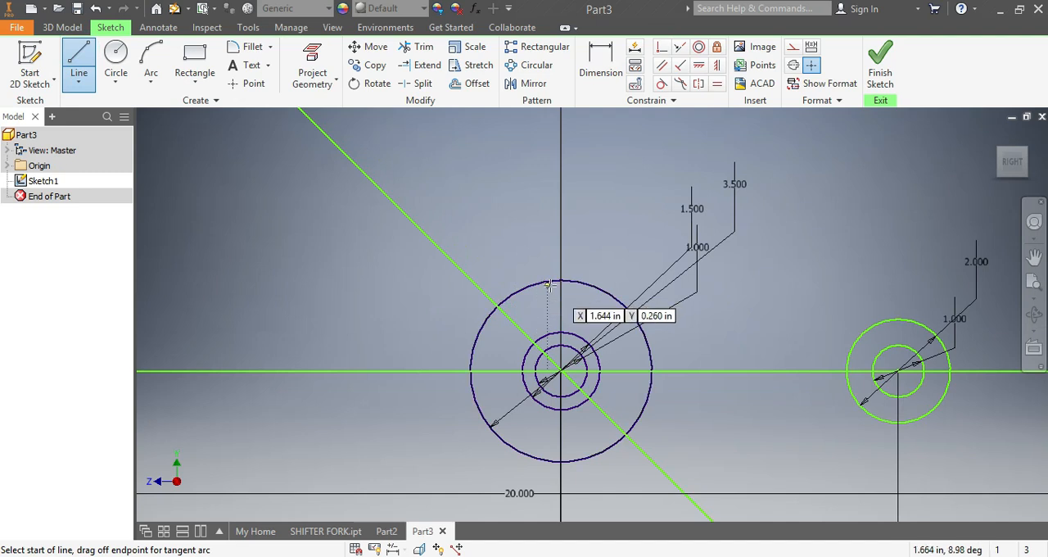
left_click(553, 279)
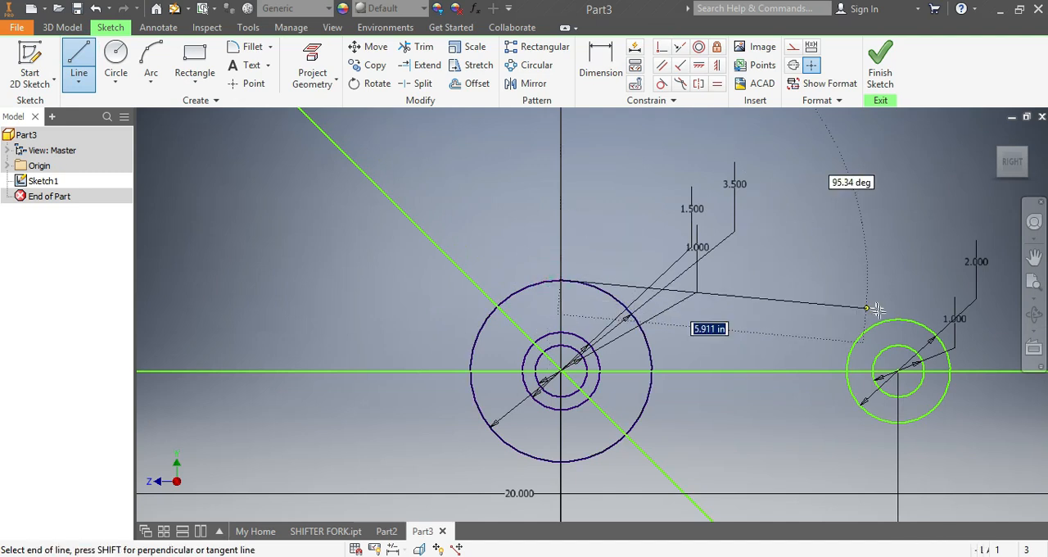
double_click(910, 317)
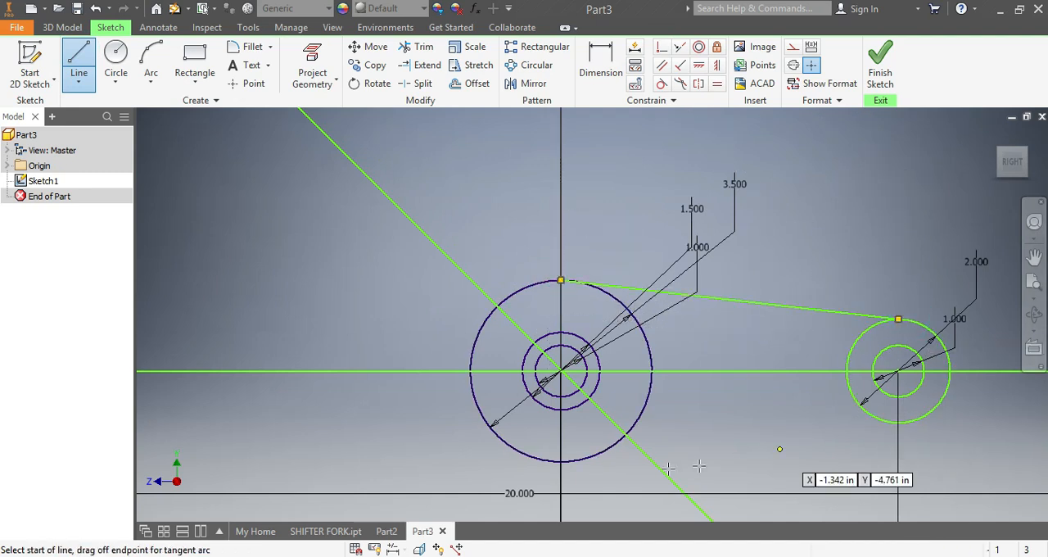
left_click(559, 459)
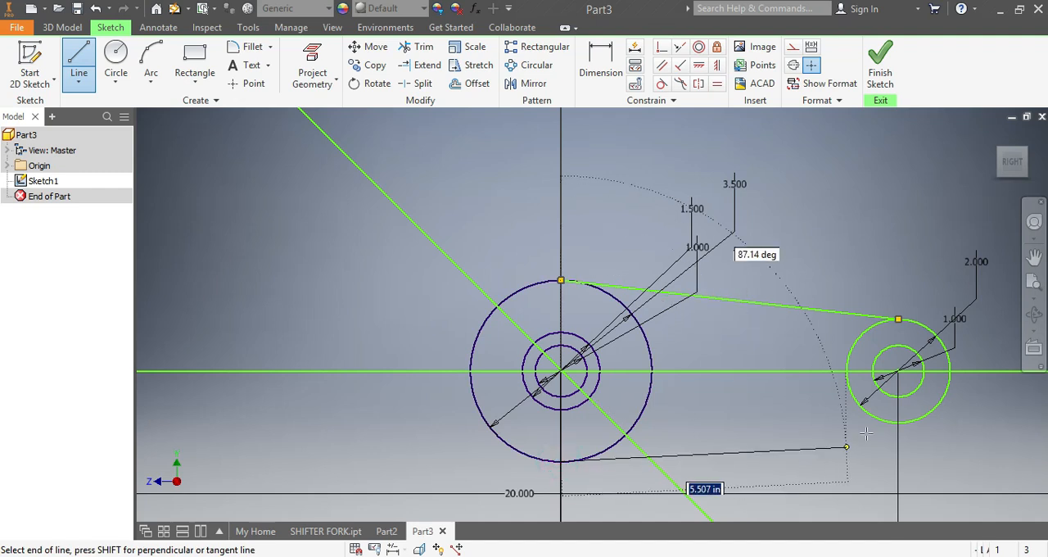
double_click(897, 422)
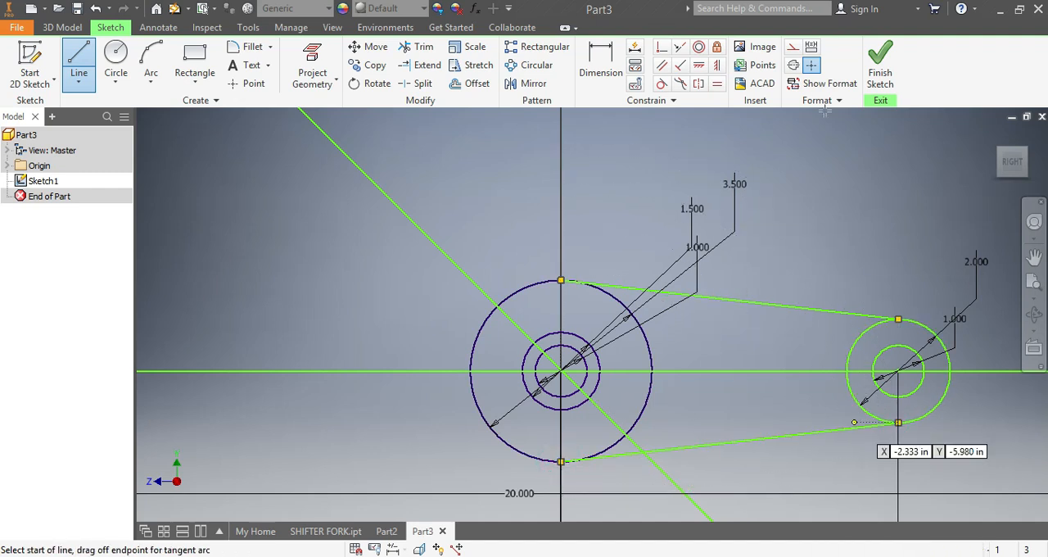
Step: Make the upper and lower connecting lines tangent to the 2 in circle
left_click(660, 85)
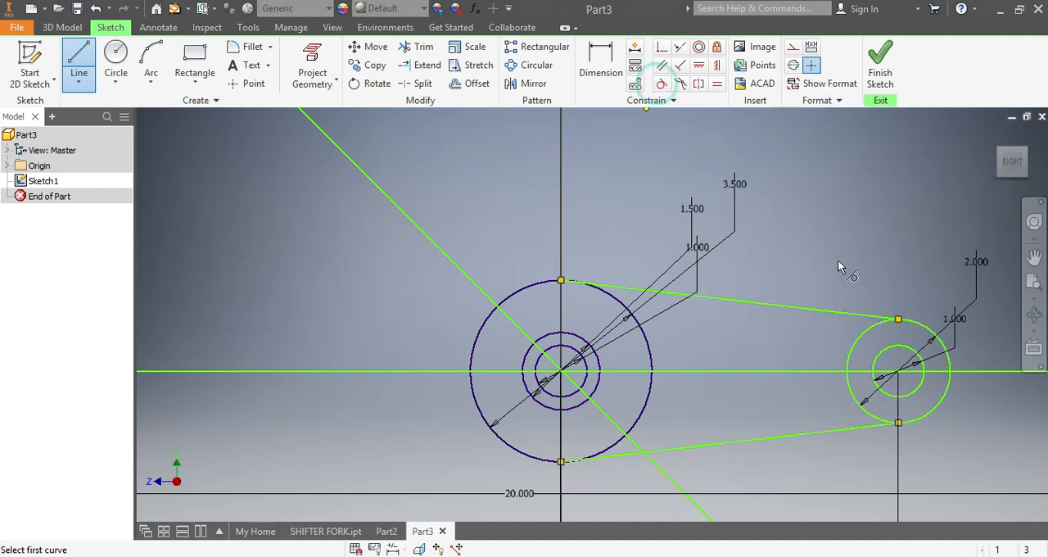
left_click(839, 311)
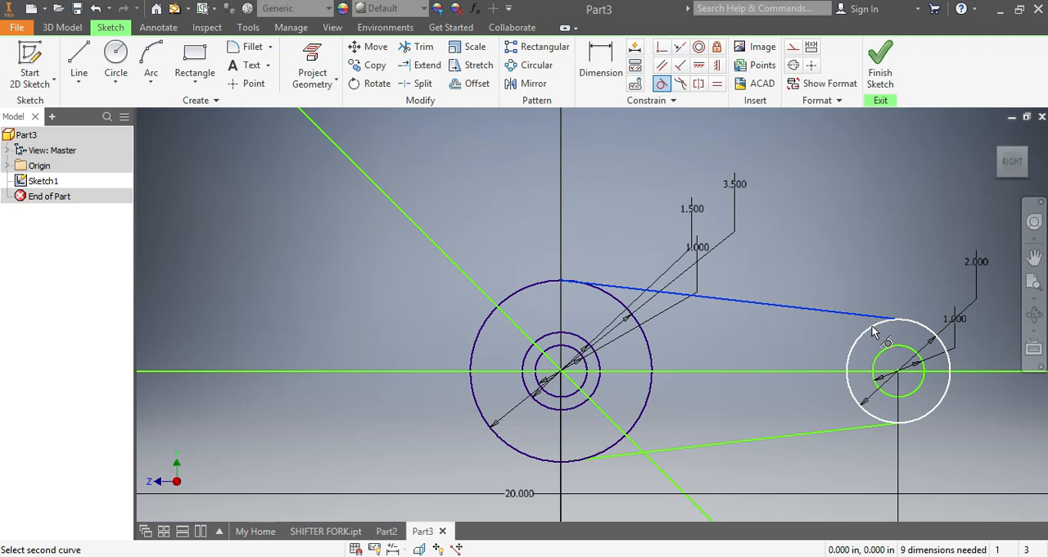
left_click(874, 331)
left_click(866, 430)
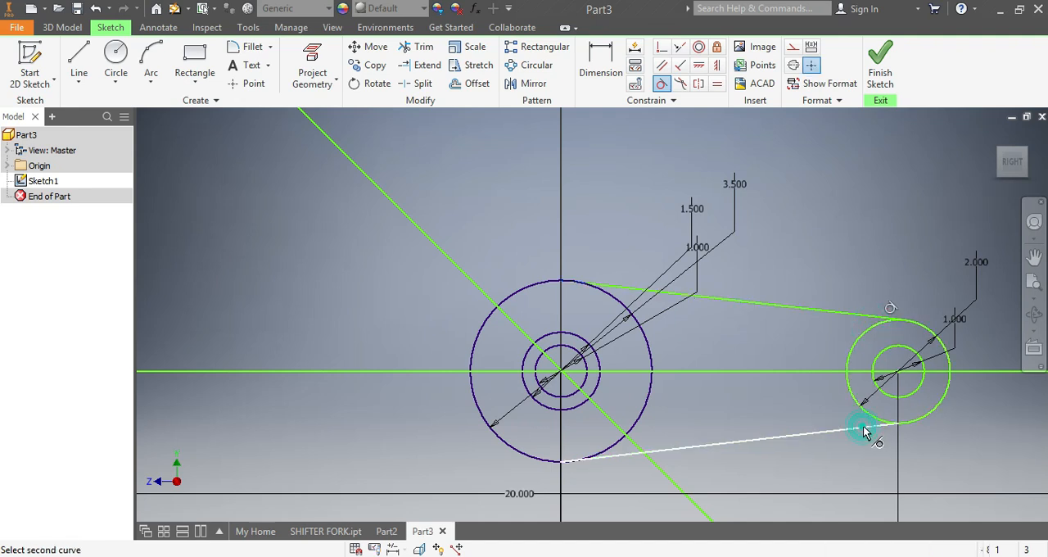
left_click(866, 417)
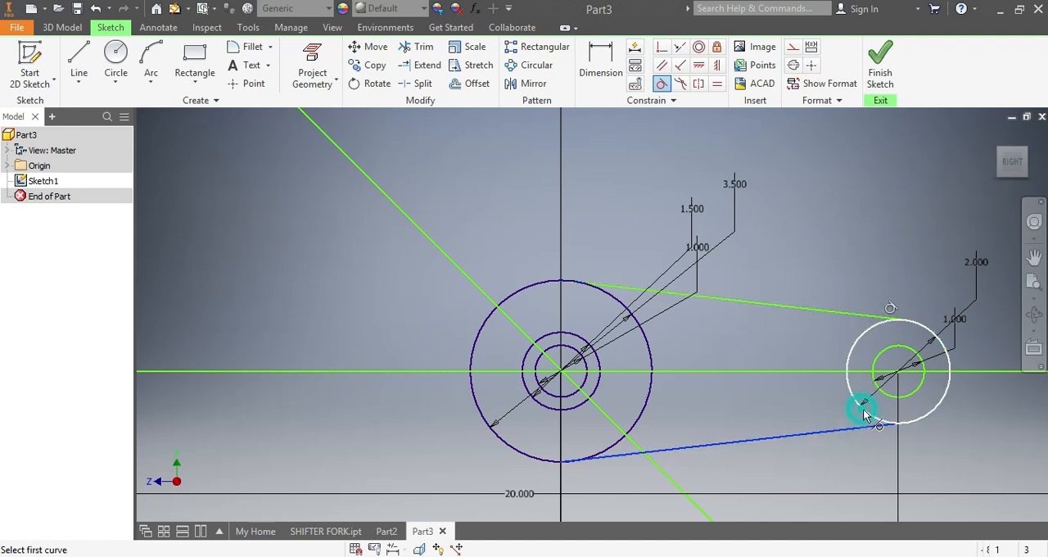
Step: Make the upper and lower connecting lines tangent to the 3.5 in circle at the origin
left_click(613, 295)
left_click(616, 302)
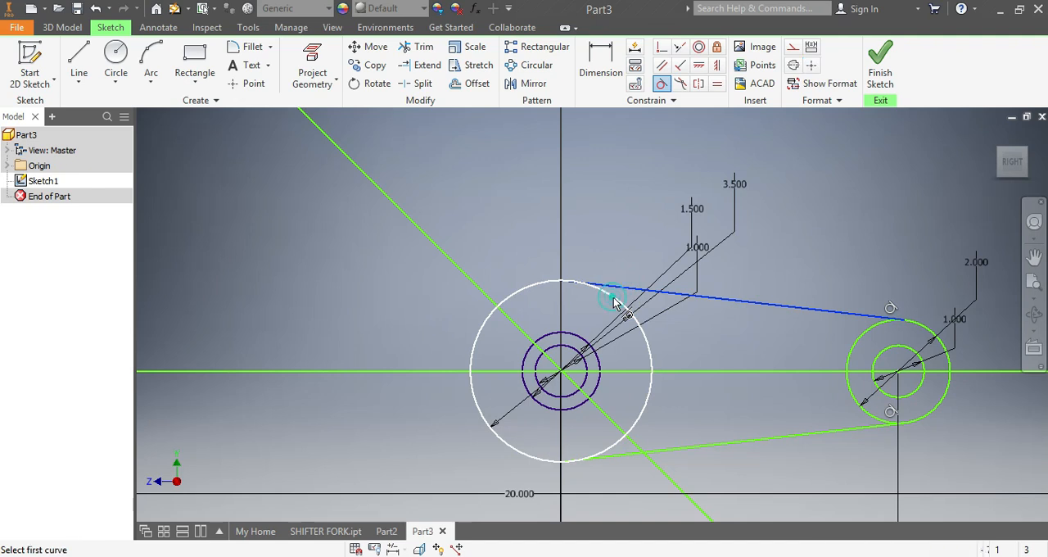
left_click(616, 453)
left_click(613, 448)
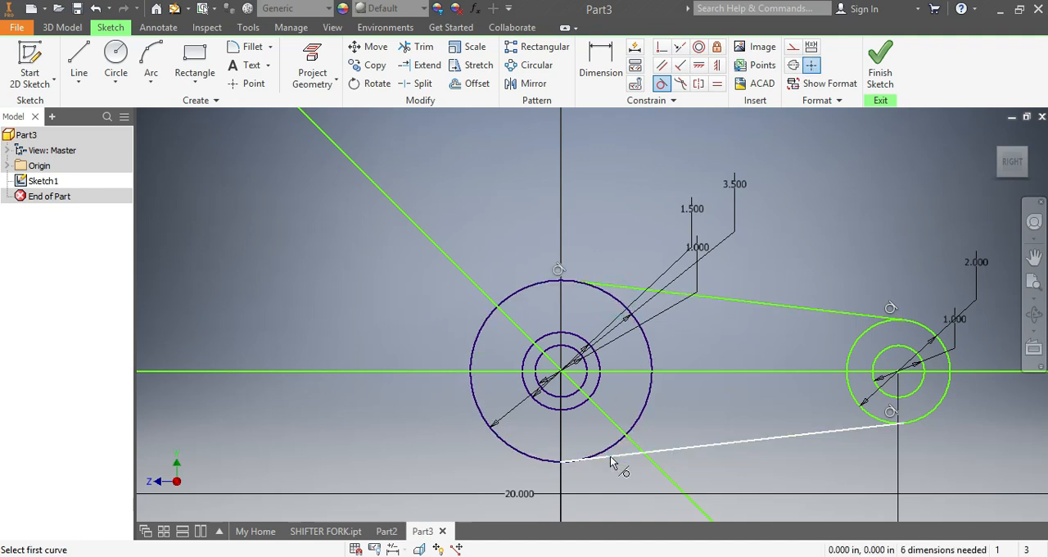
left_click(609, 456)
left_click(612, 446)
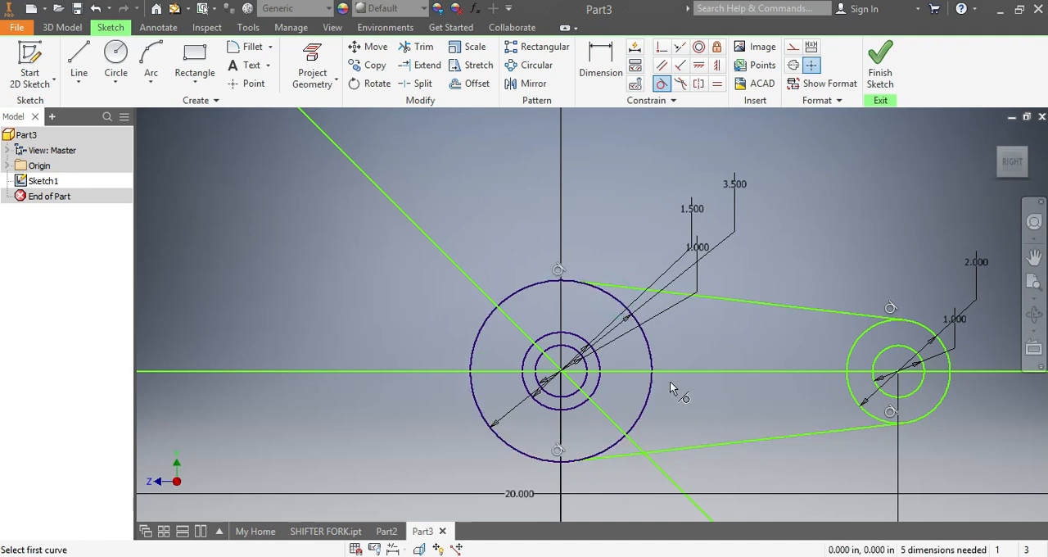
Step: Draw a three-point rectangle about 5.6 in long and 0.7 in wide on the diagonal line's upper side, ending inside the 3.5 in circle
scroll(670, 380, "down", 5)
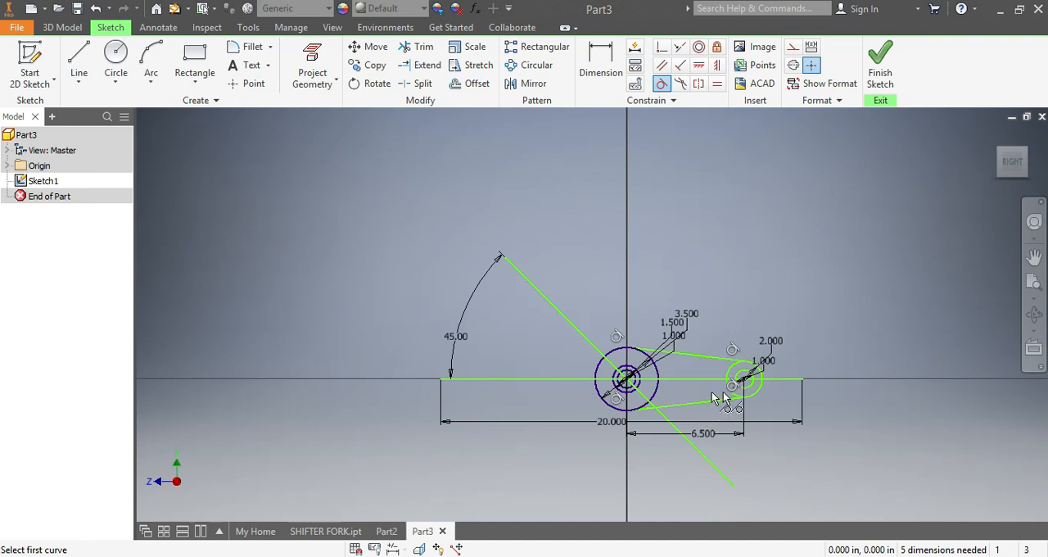
left_click(195, 82)
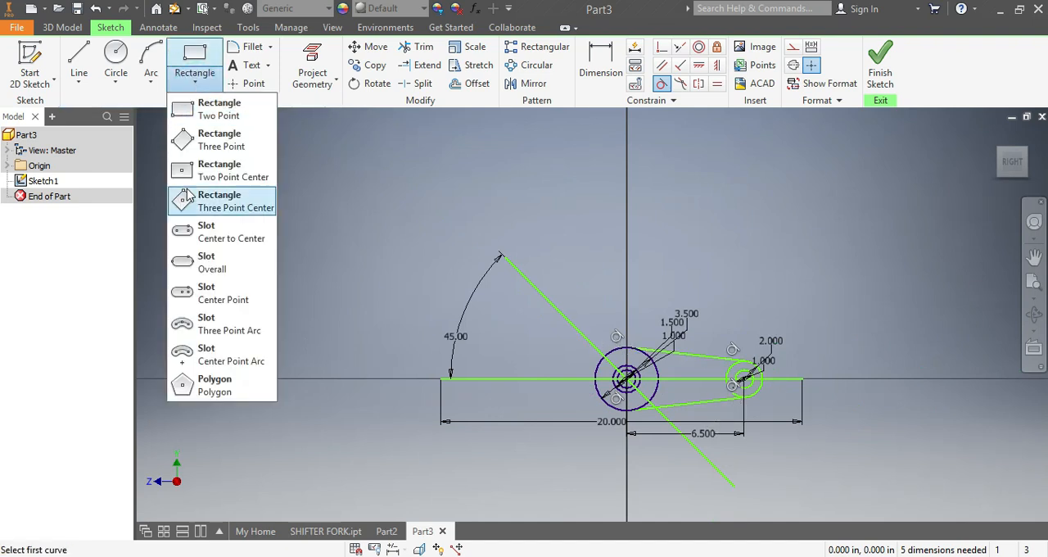
left_click(213, 146)
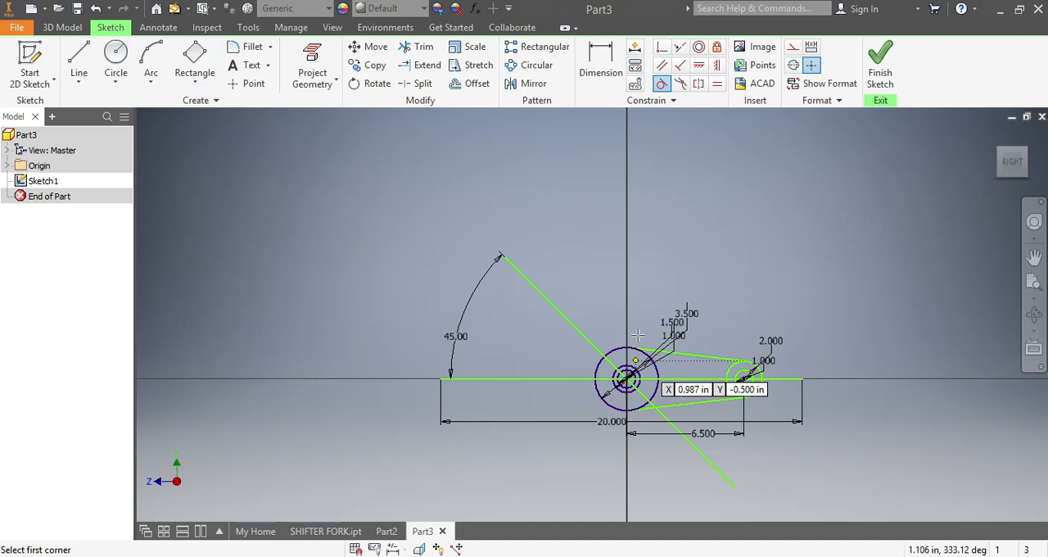
left_click(540, 289)
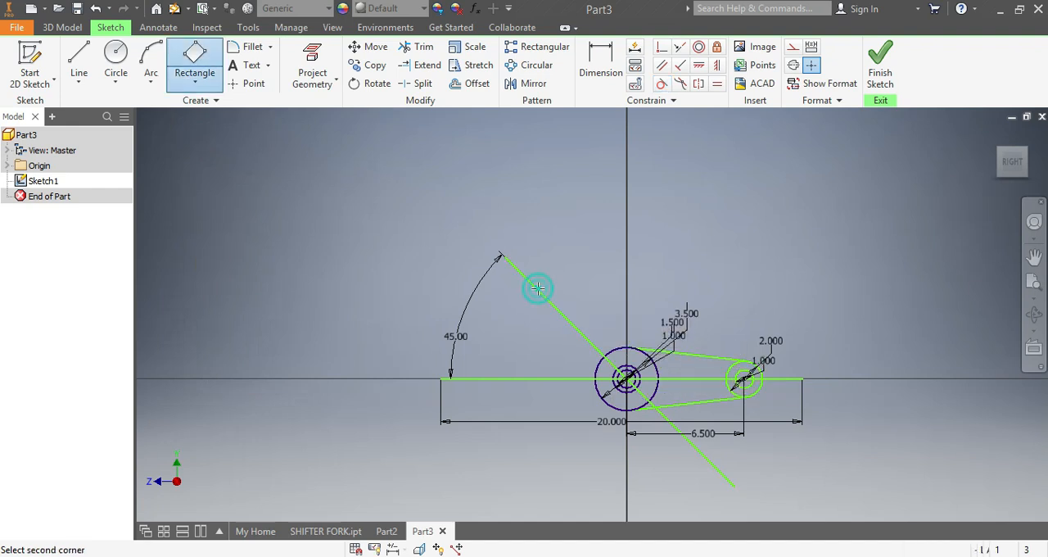
left_click(614, 368)
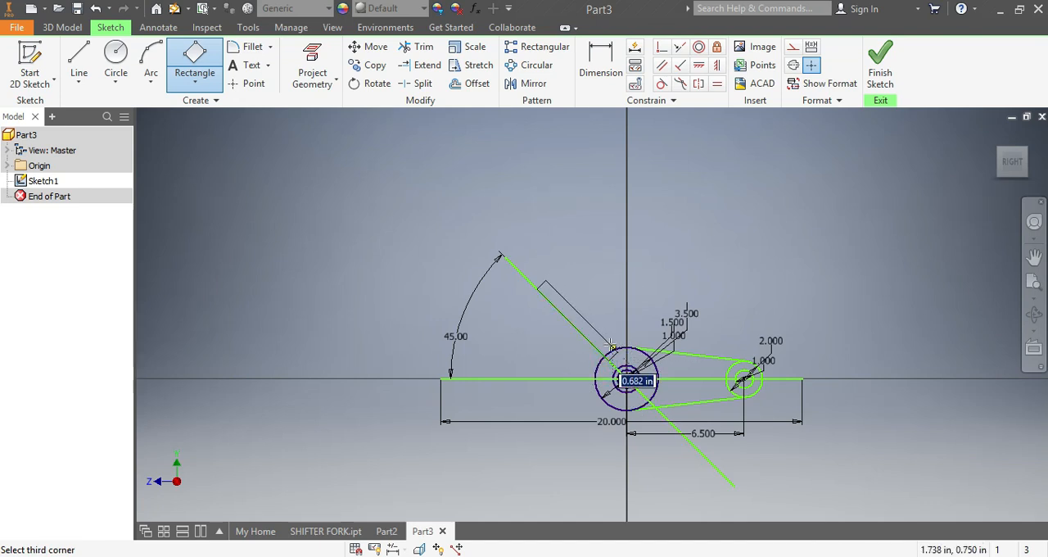
left_click(594, 336)
Step: Dimension the slanted rectangle's width between the diagonal line and the opposite long side to 1 in
scroll(597, 311, "up", 2)
scroll(601, 323, "up", 3)
scroll(609, 328, "down", 3)
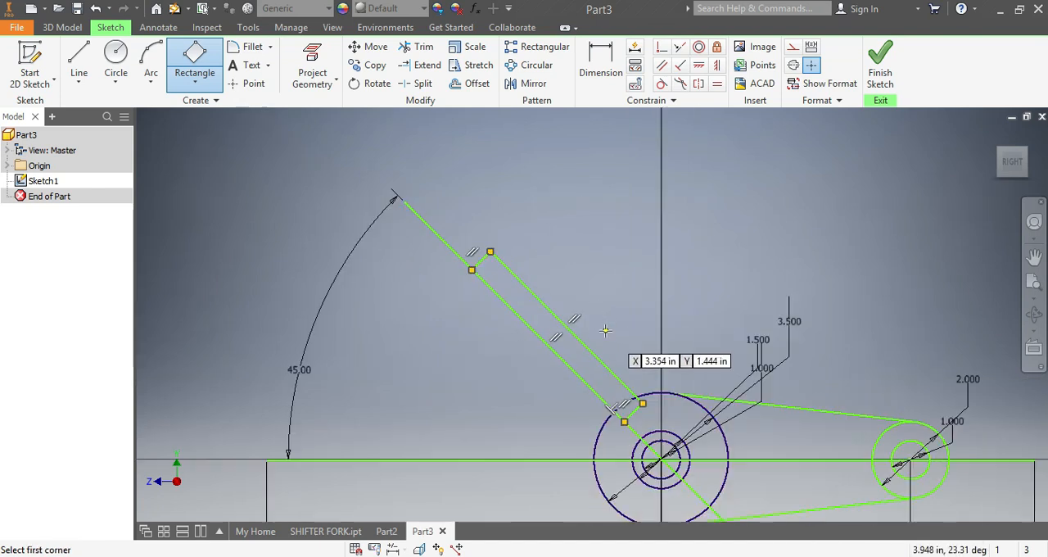
left_click(601, 66)
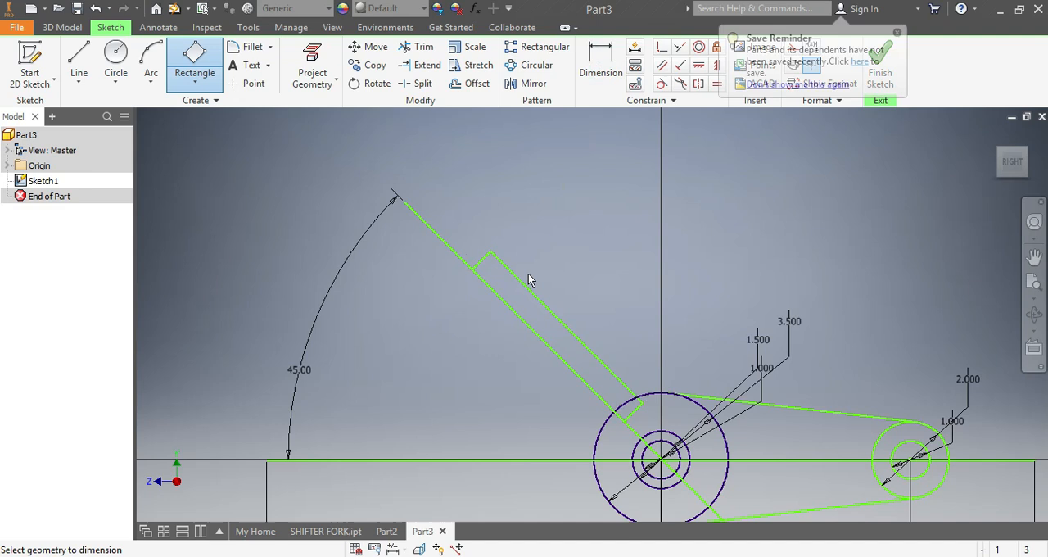
left_click(527, 328)
left_click(557, 319)
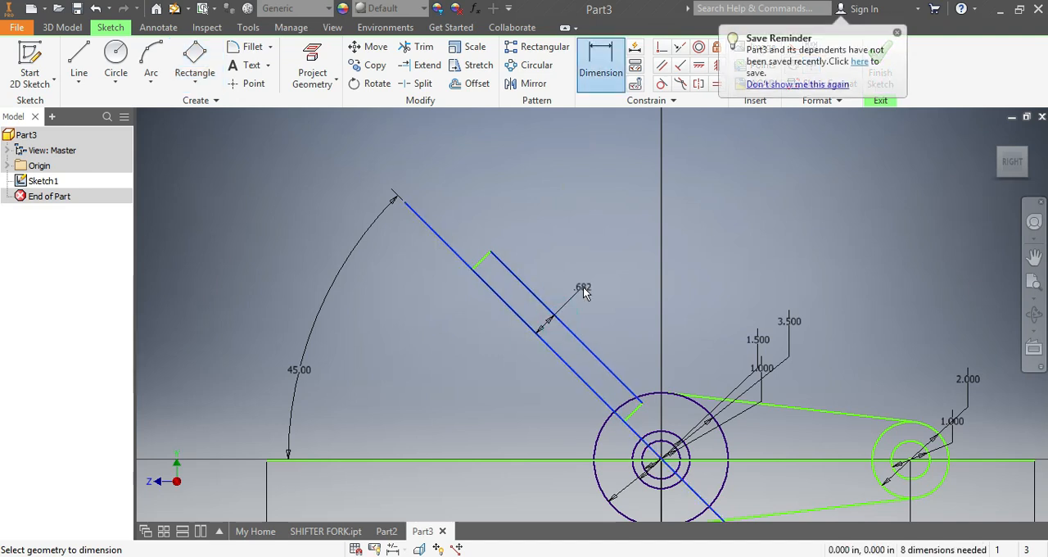
left_click(583, 288)
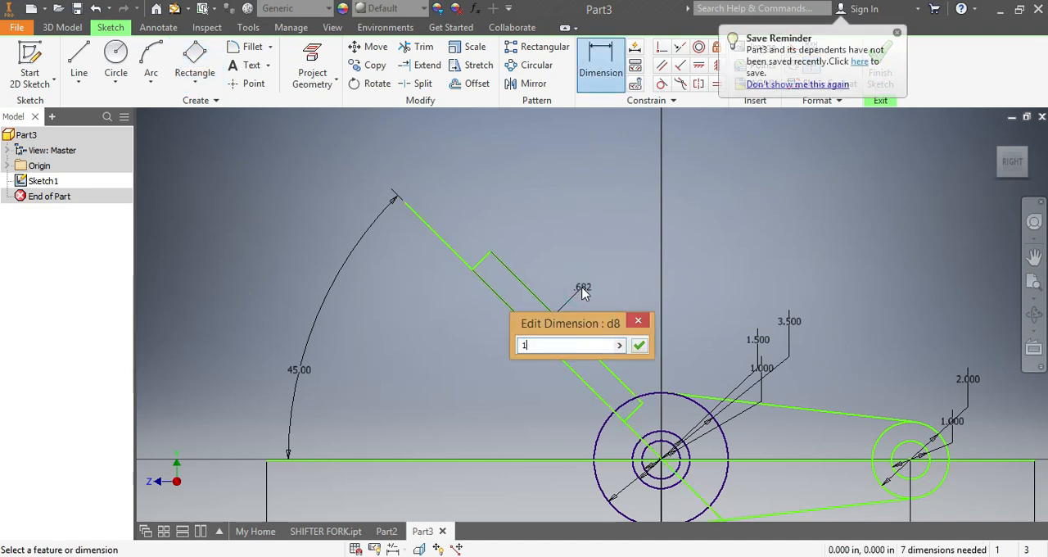
type("1")
key("Return")
scroll(667, 442, "up", 2)
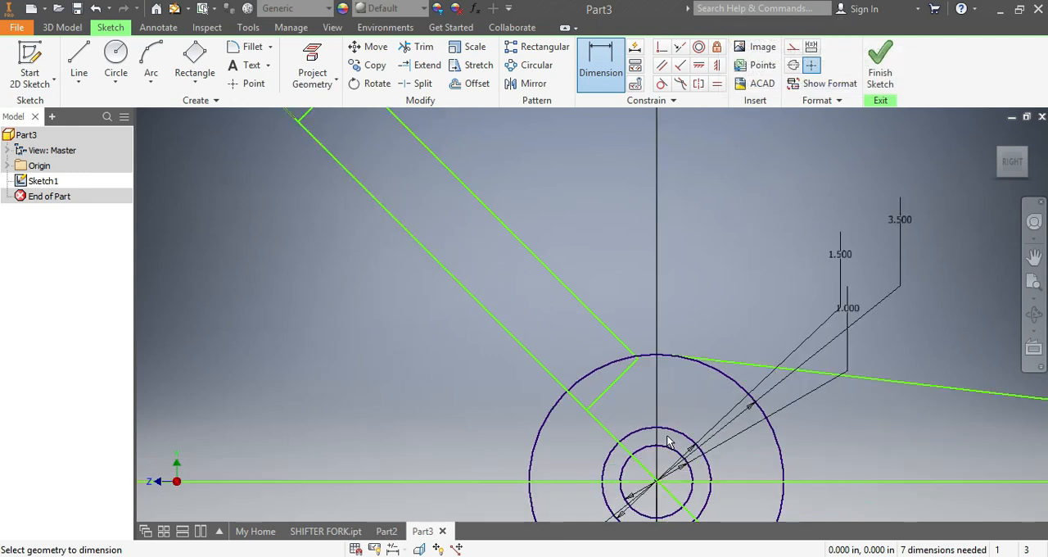
scroll(667, 442, "up", 3)
scroll(614, 290, "down", 9)
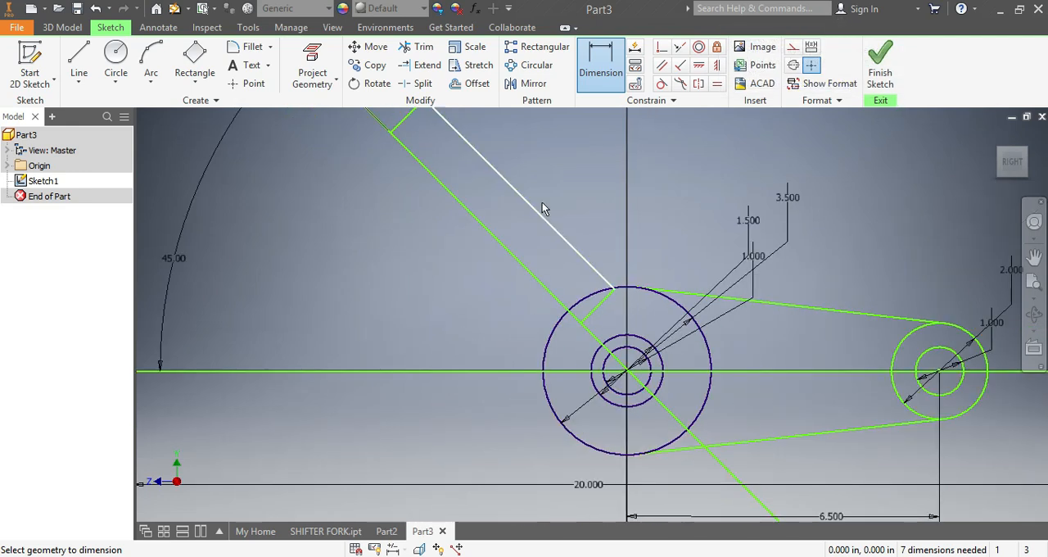
Step: Dimension the slanted rectangle's length between its two short ends to 3.8 in
scroll(540, 164, "up", 3)
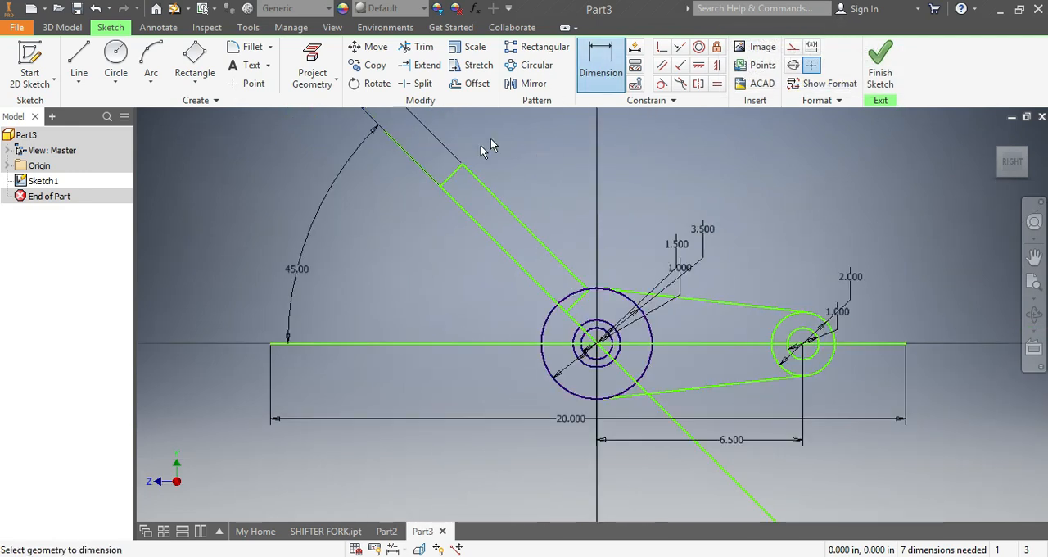
left_click(451, 181)
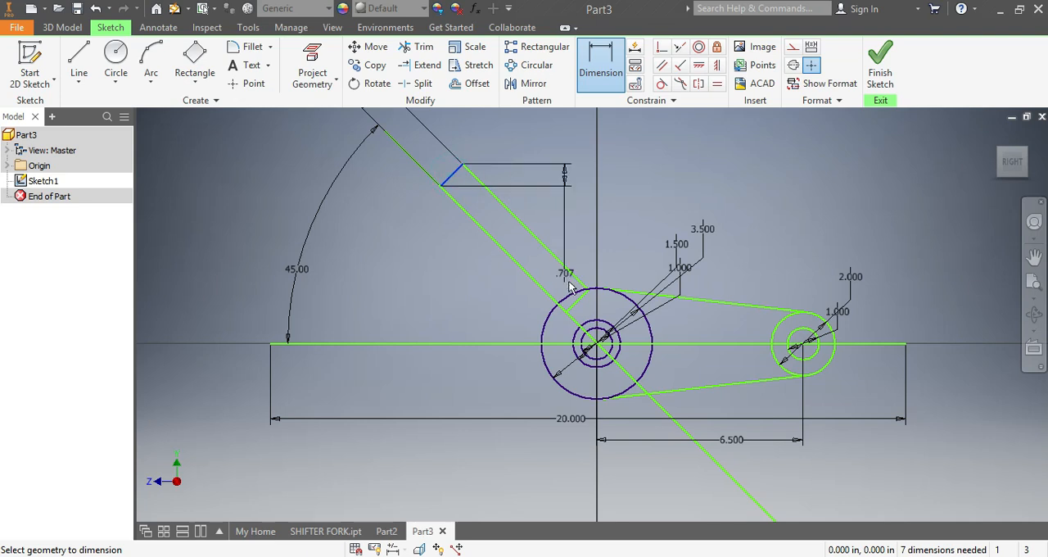
left_click(575, 304)
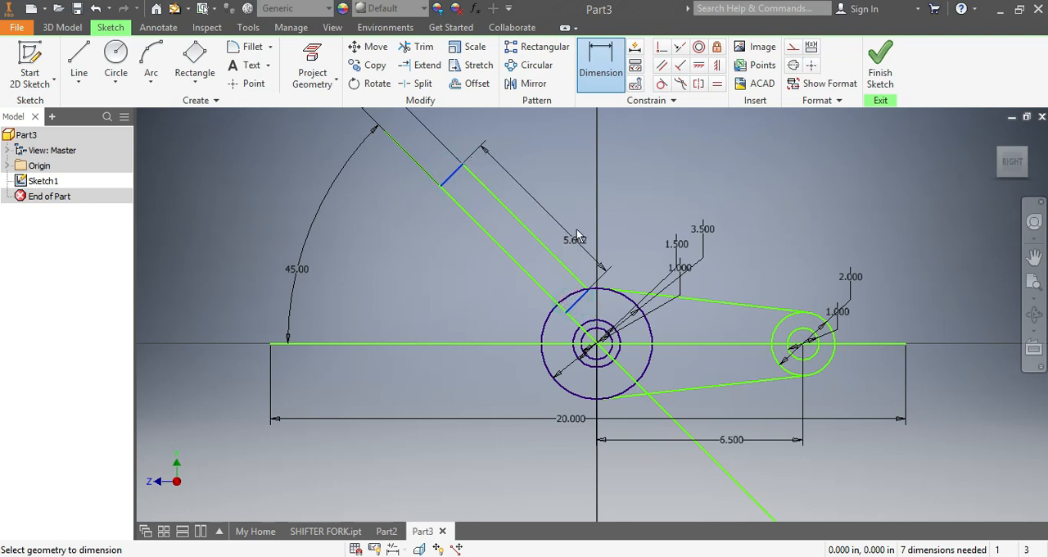
left_click(577, 223)
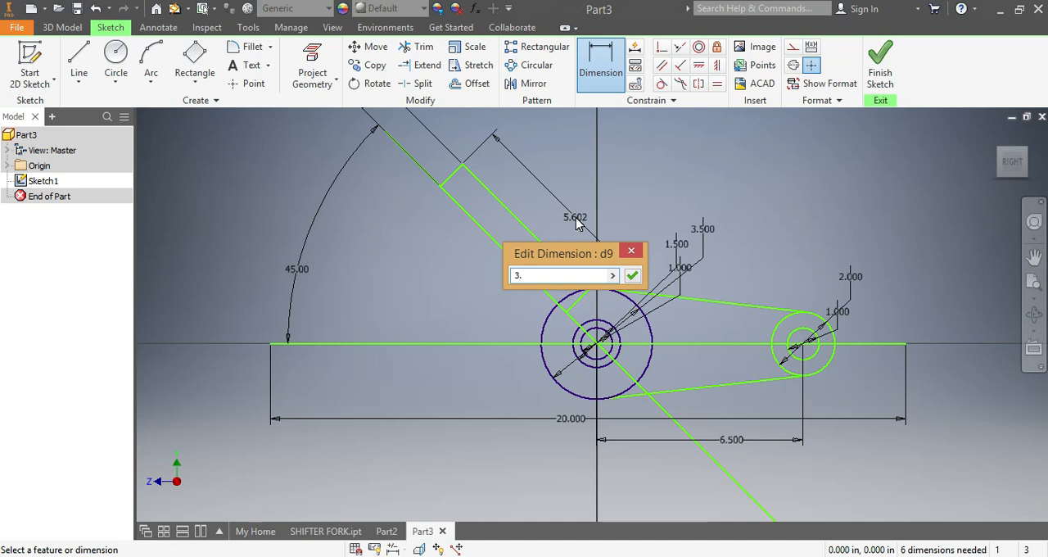
key("Return")
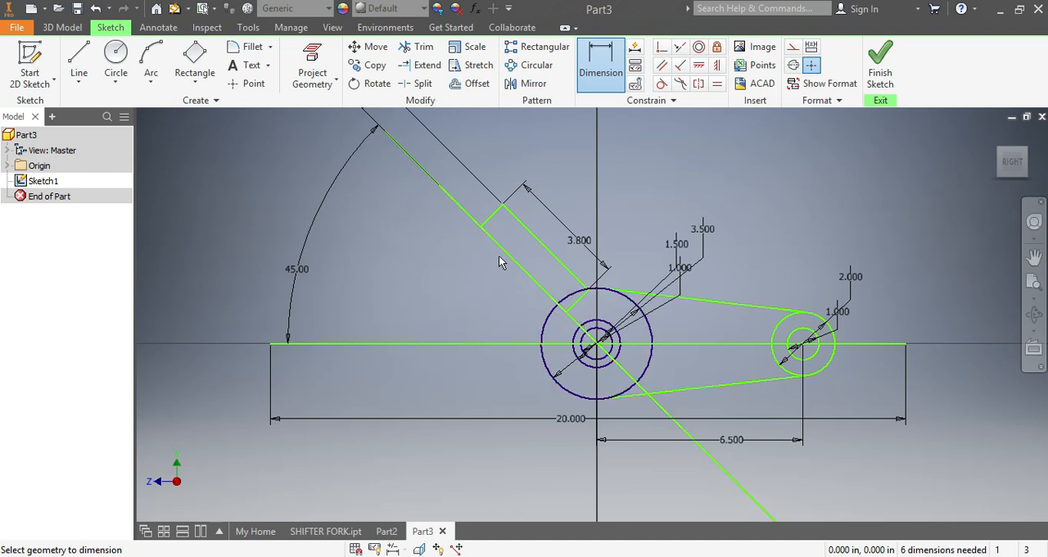
left_click(622, 319)
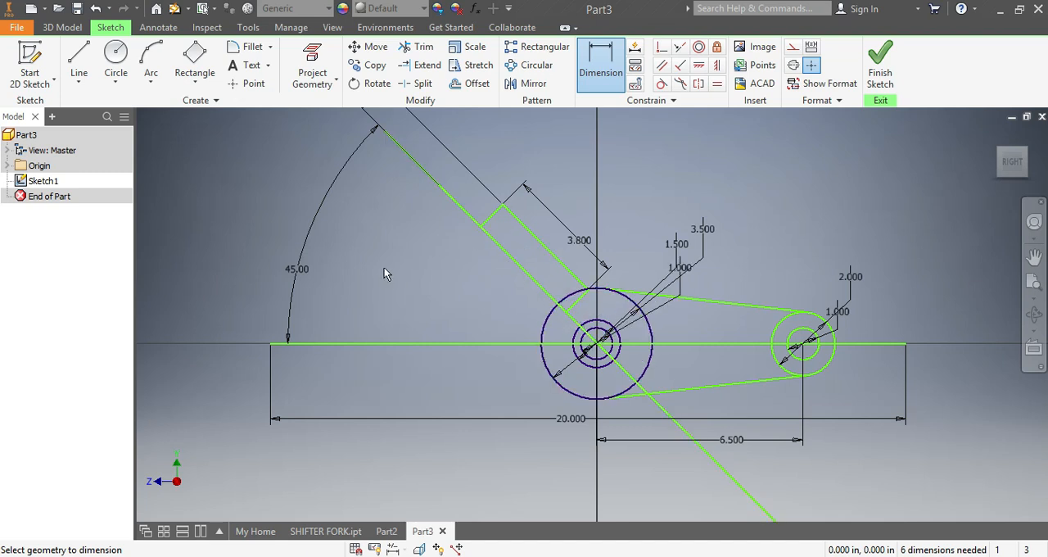
Step: Trim the inner arcs of the 2 in and 3.5 in circles between the tangent lines, leaving one closed link outline
left_click(419, 47)
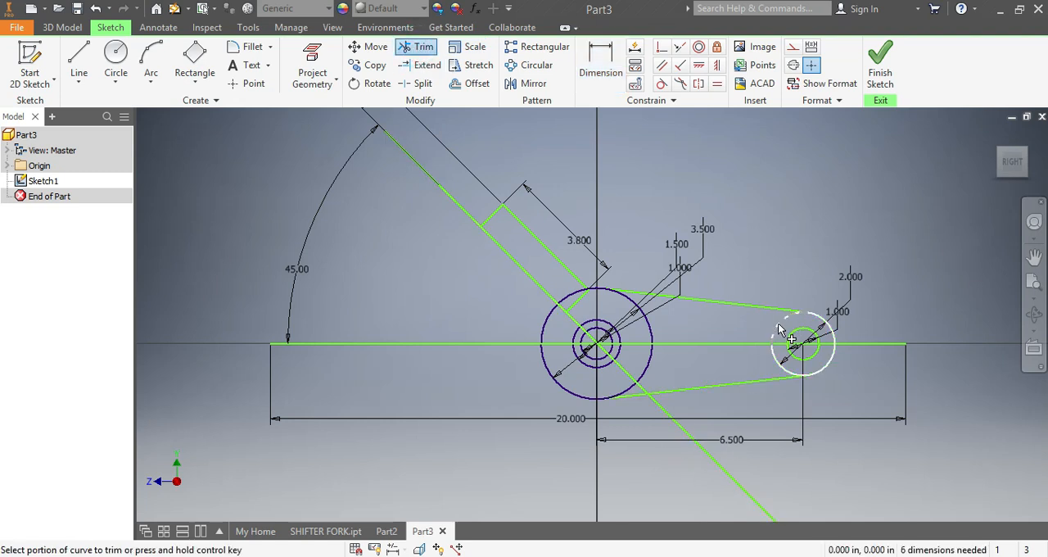
left_click(773, 364)
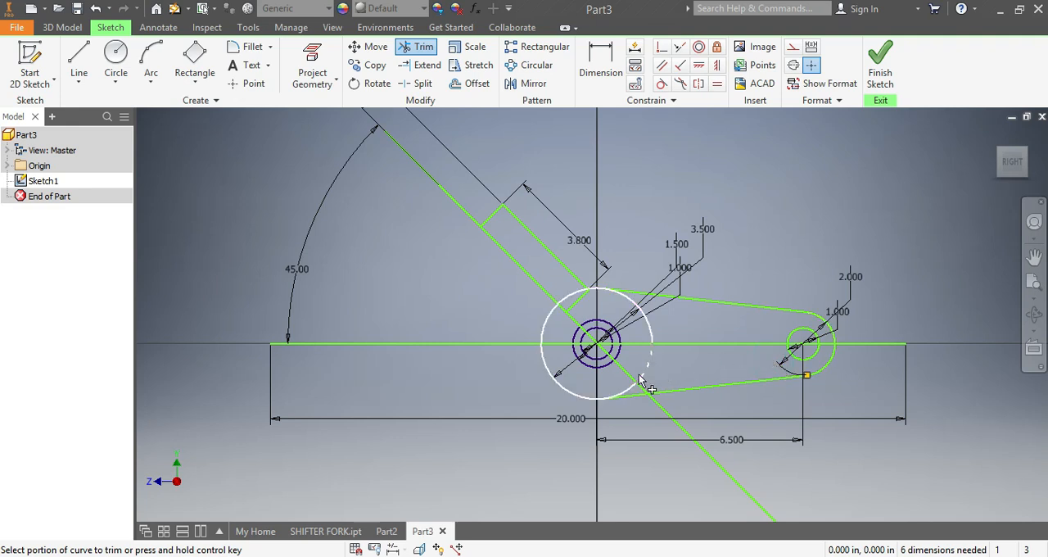
left_click(648, 331)
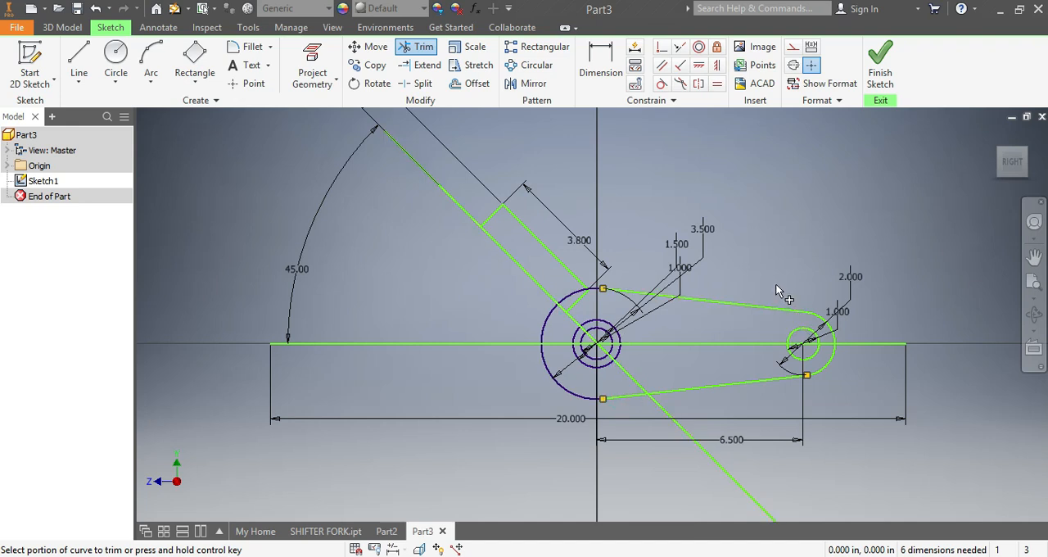
key("Escape")
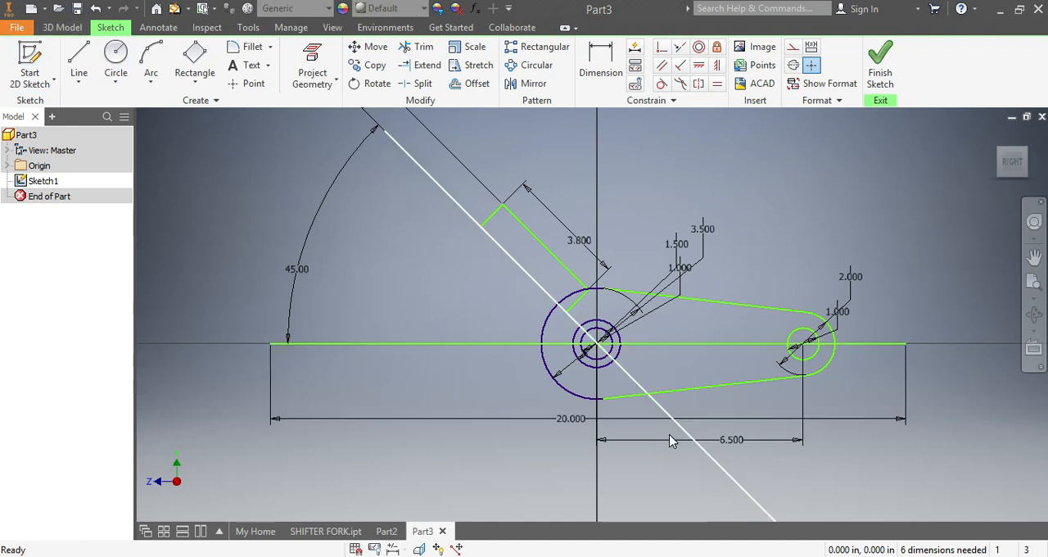
Step: Revolve the slanted rectangle a full turn about the 45-degree diagonal line to form a solid cylinder
left_click(64, 27)
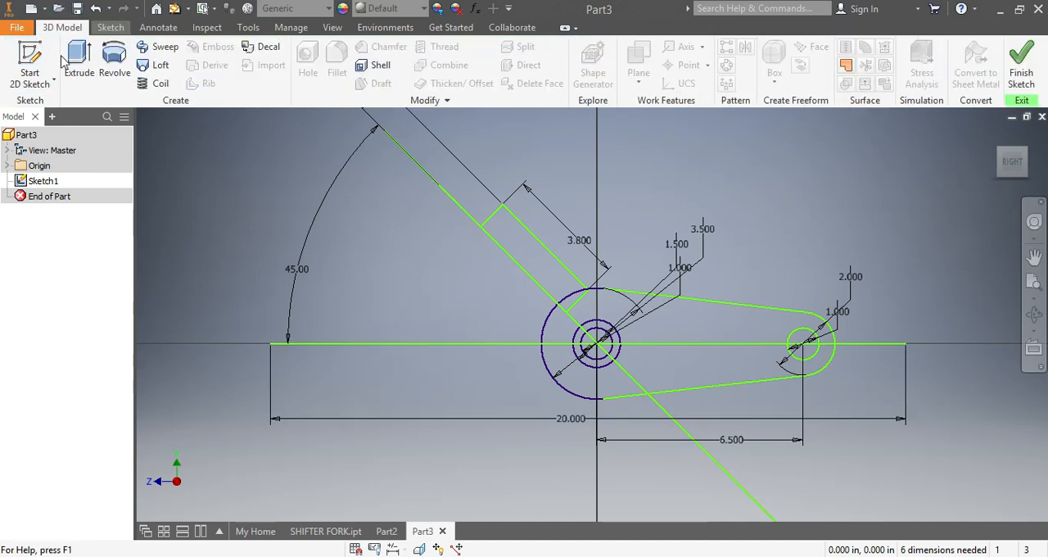
left_click(115, 63)
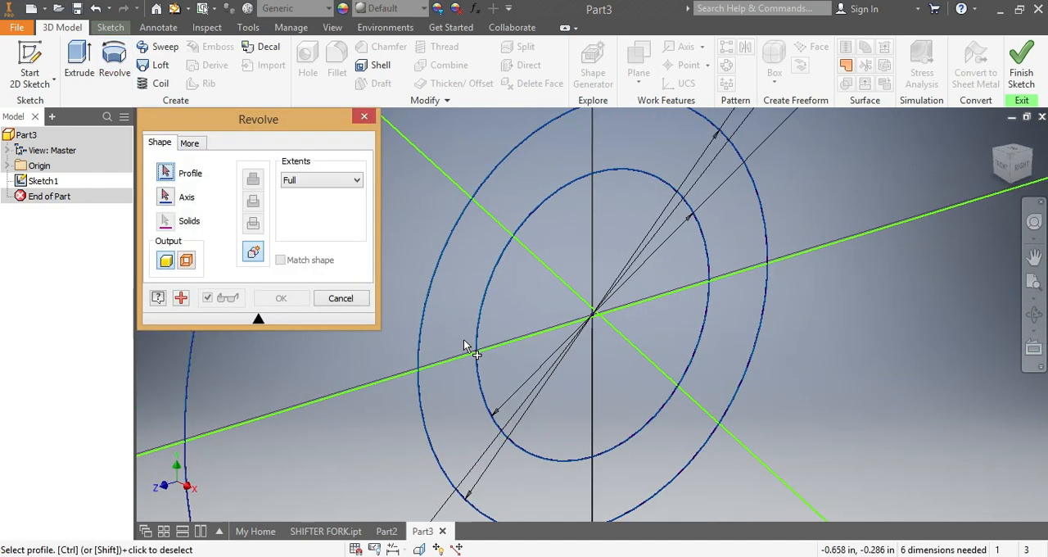
scroll(464, 342, "down", 5)
scroll(492, 337, "down", 3)
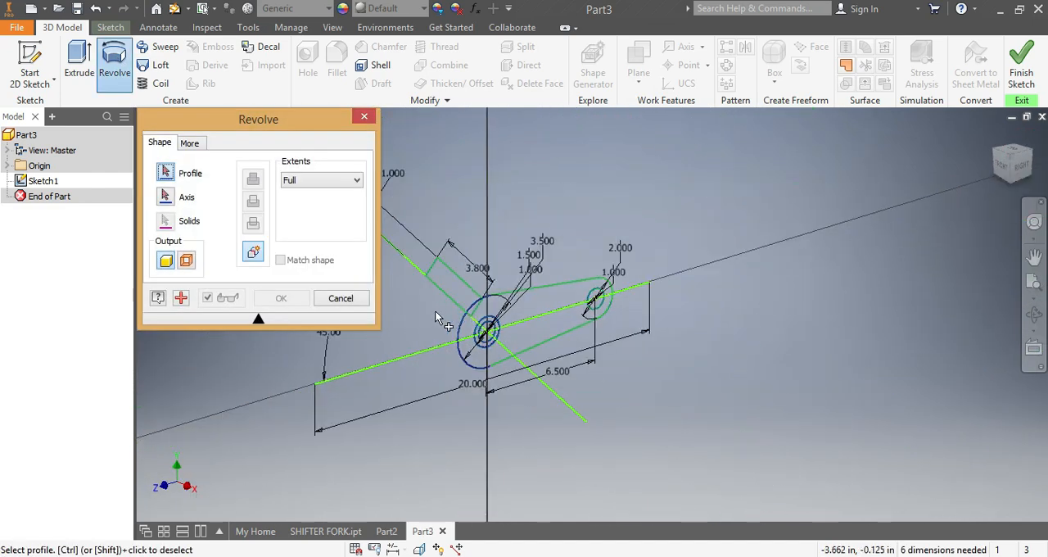
scroll(435, 312, "up", 3)
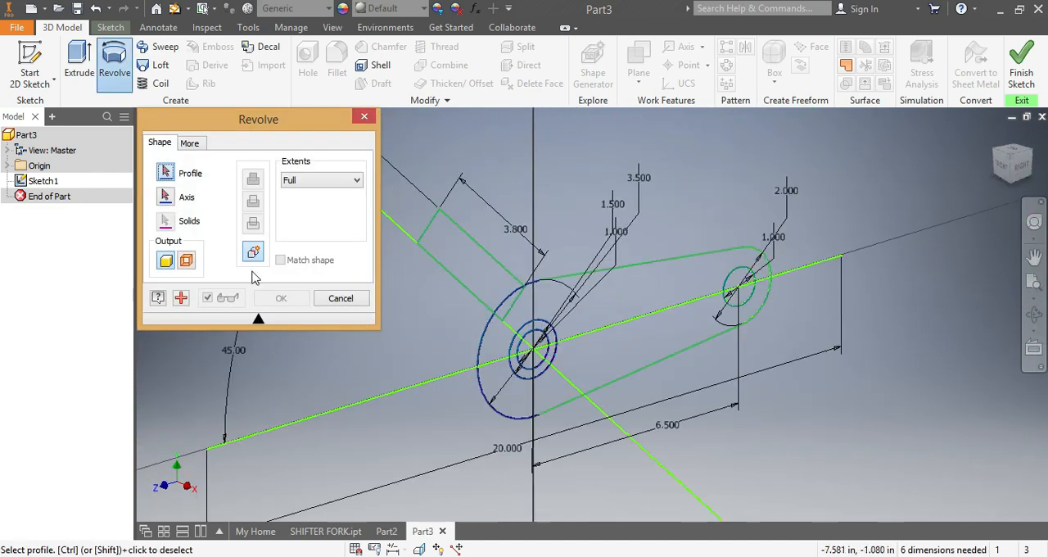
left_click(443, 241)
left_click(166, 197)
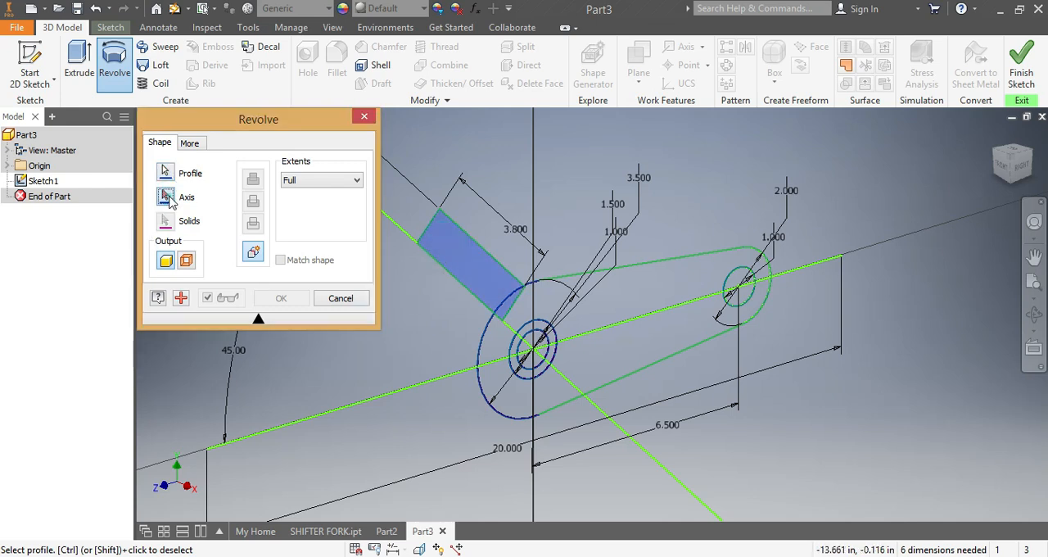
left_click(398, 228)
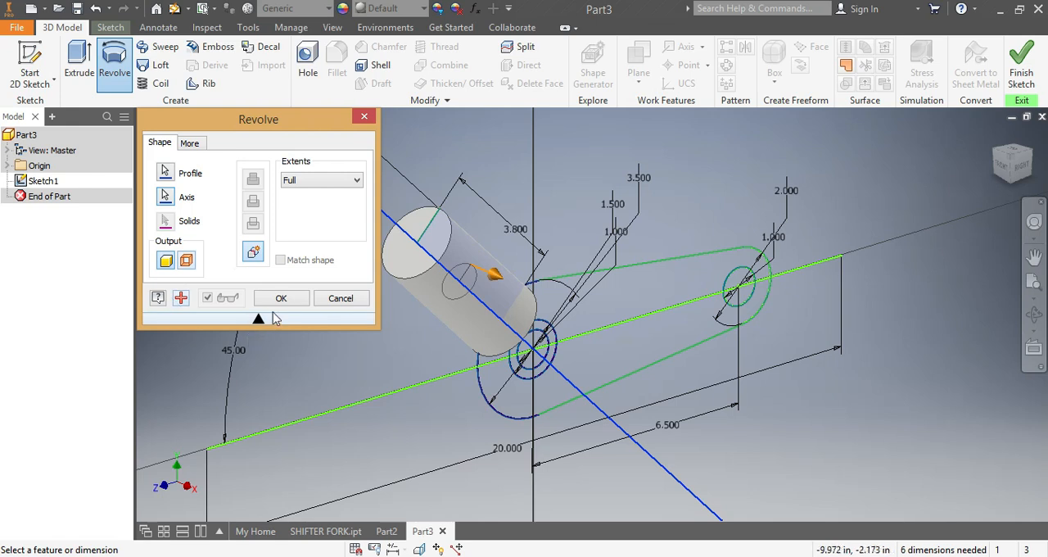
left_click(281, 299)
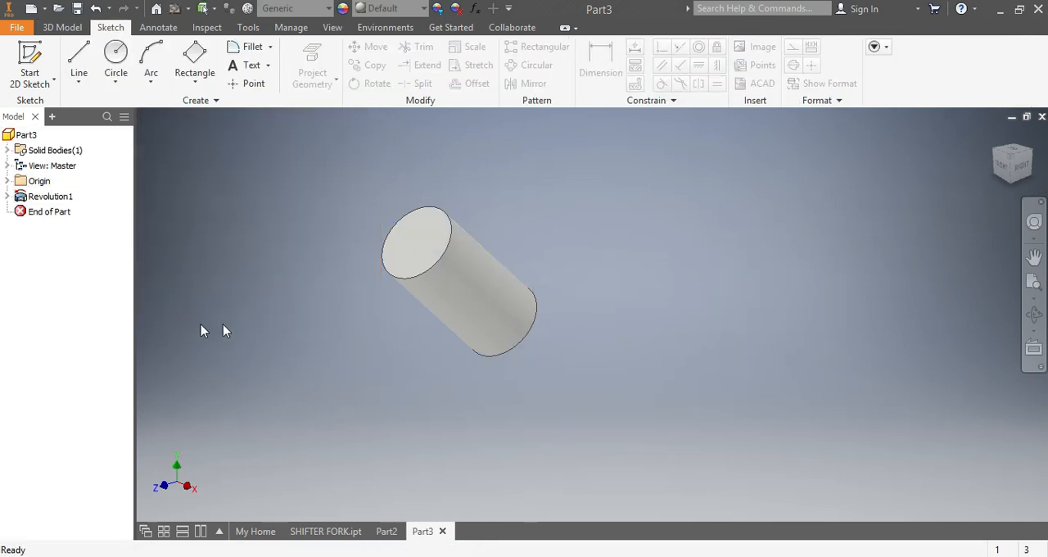
Step: Make the revolution's Sketch1 visible again and check the link shape in the finished SHIFTER FORK part
left_click(7, 197)
right_click(45, 215)
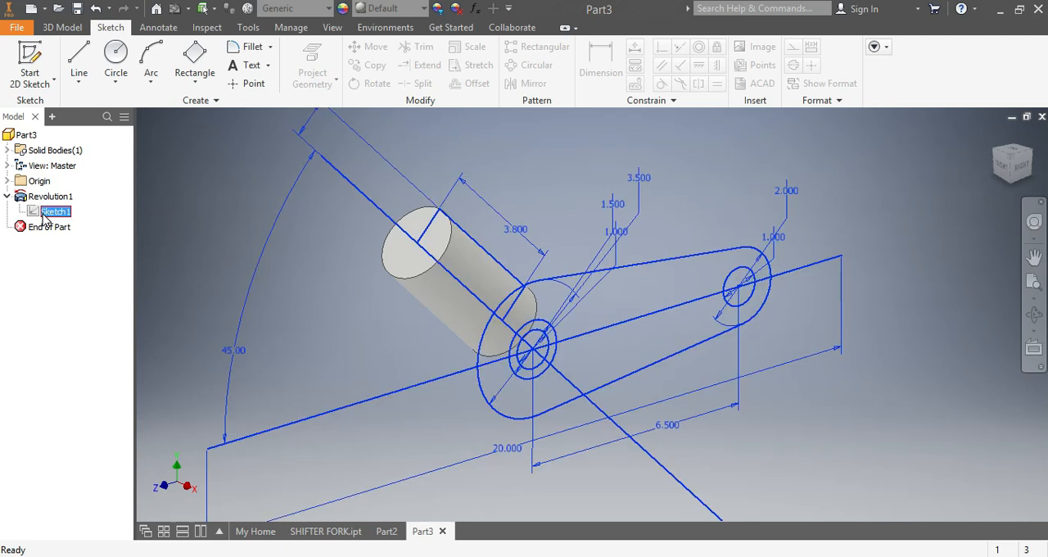
left_click(76, 416)
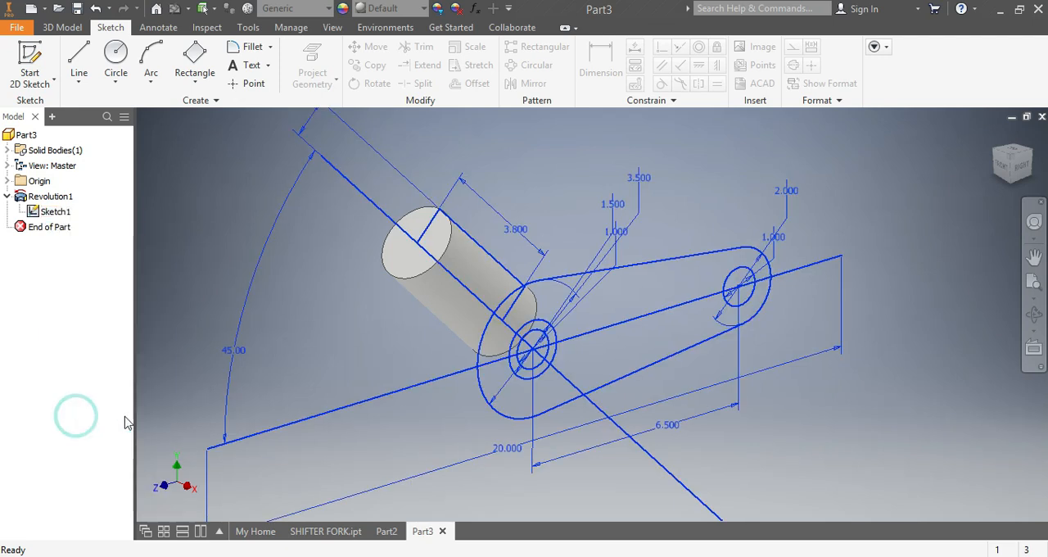
left_click(325, 531)
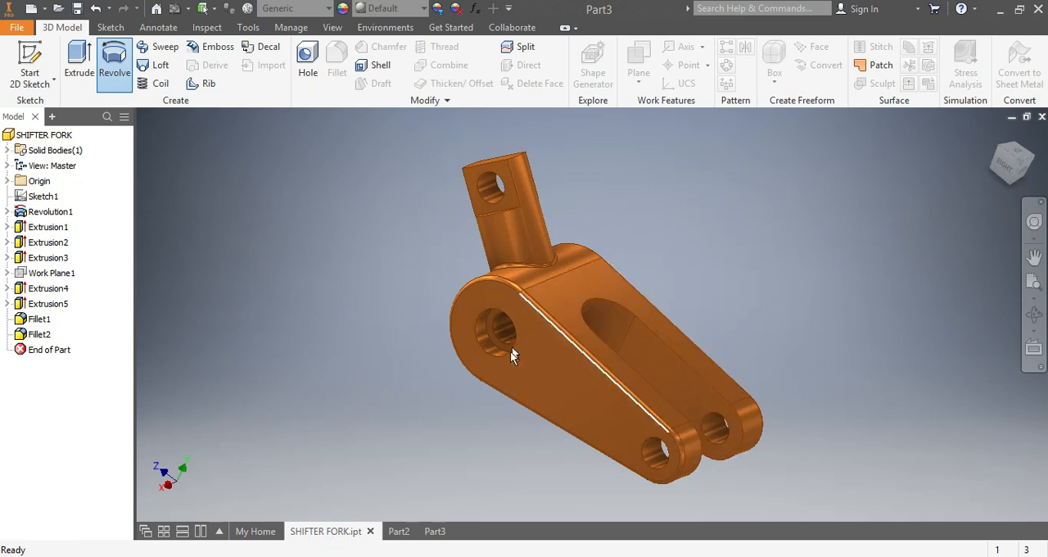
left_click(434, 531)
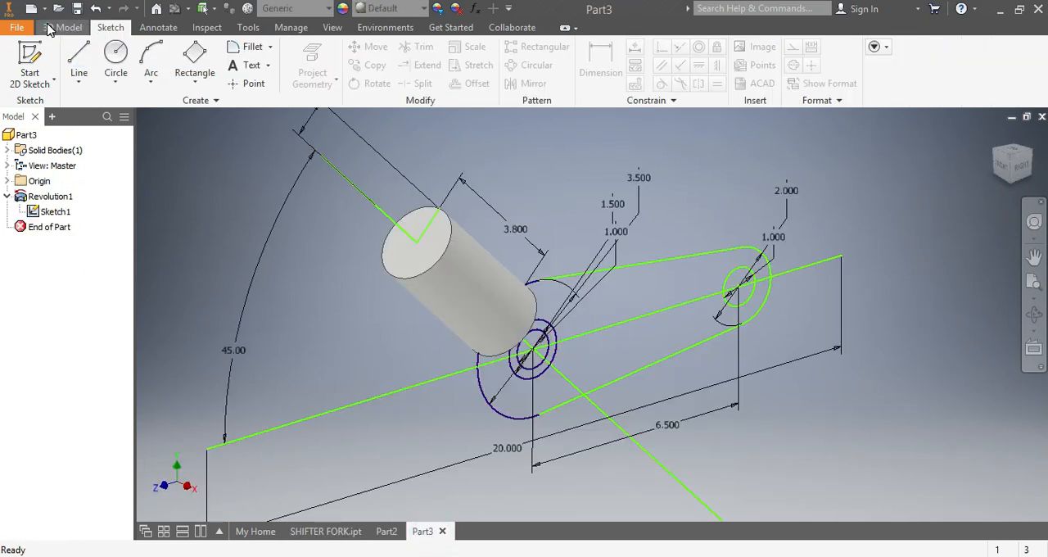
Step: Extrude the link profile around the 1.5 in and 1 in holes 4.5 in symmetrically, joined to the cylinder
left_click(59, 27)
left_click(79, 65)
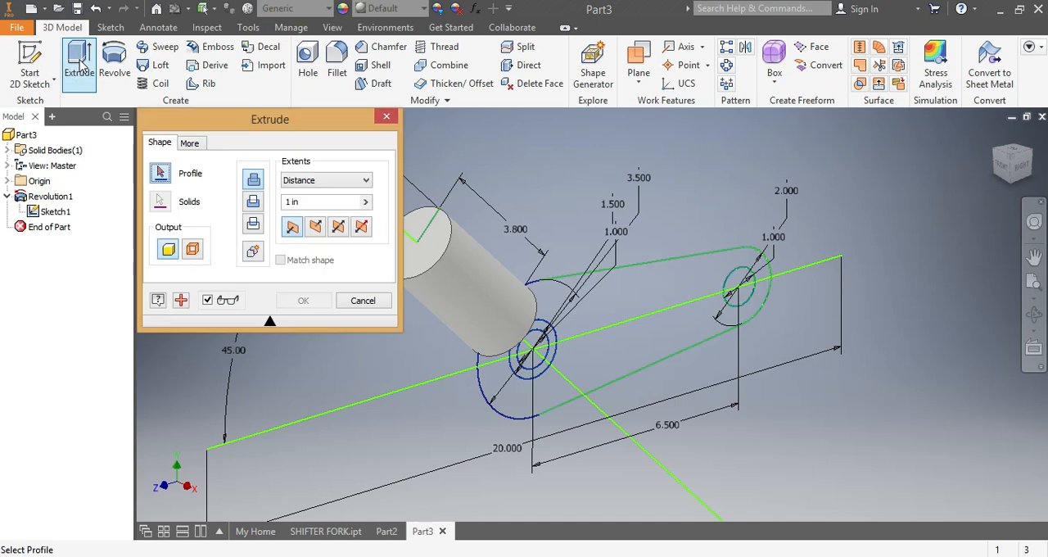
left_click(654, 352)
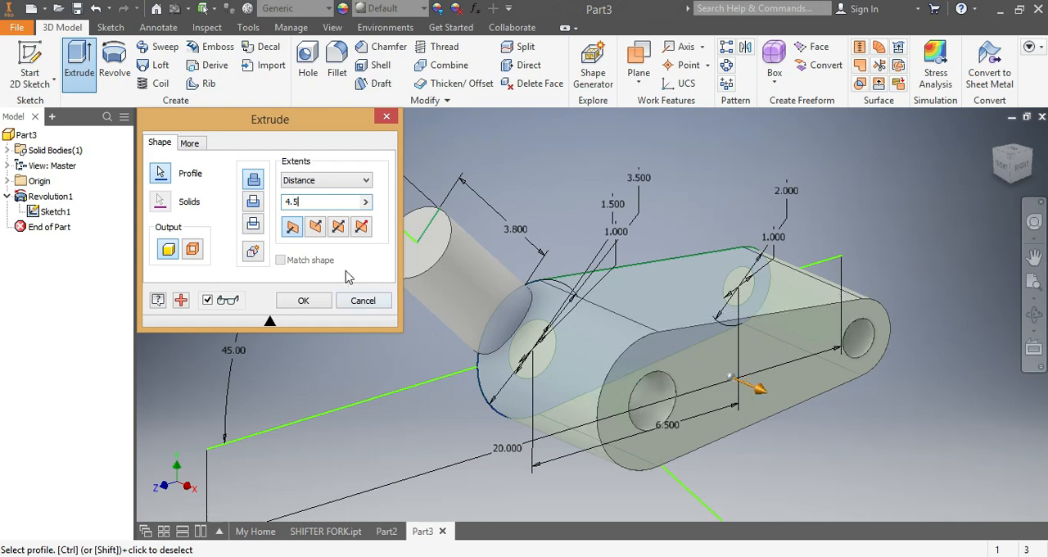
left_click(339, 228)
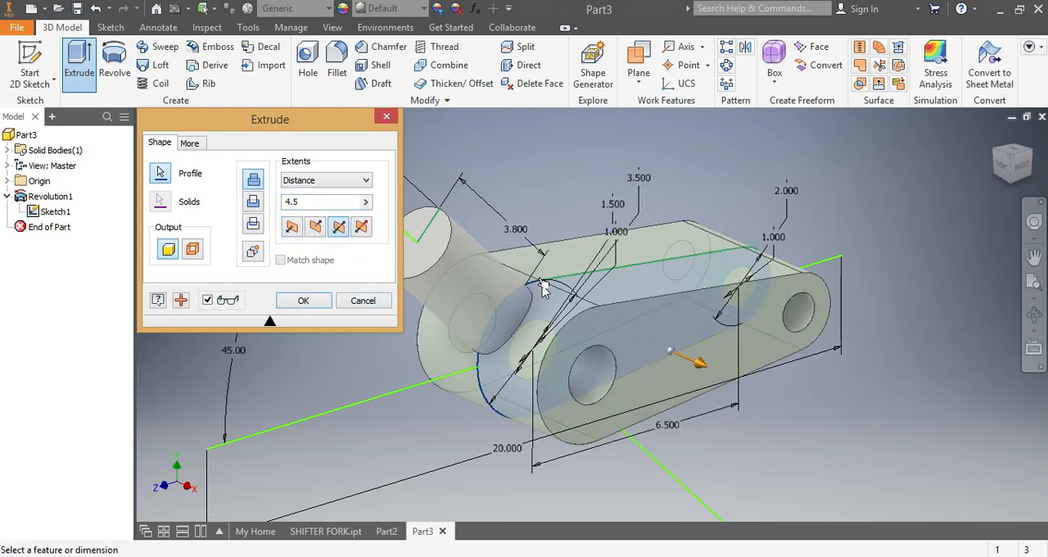
left_click_drag(1012, 161, 1008, 195)
scroll(785, 318, "down", 2)
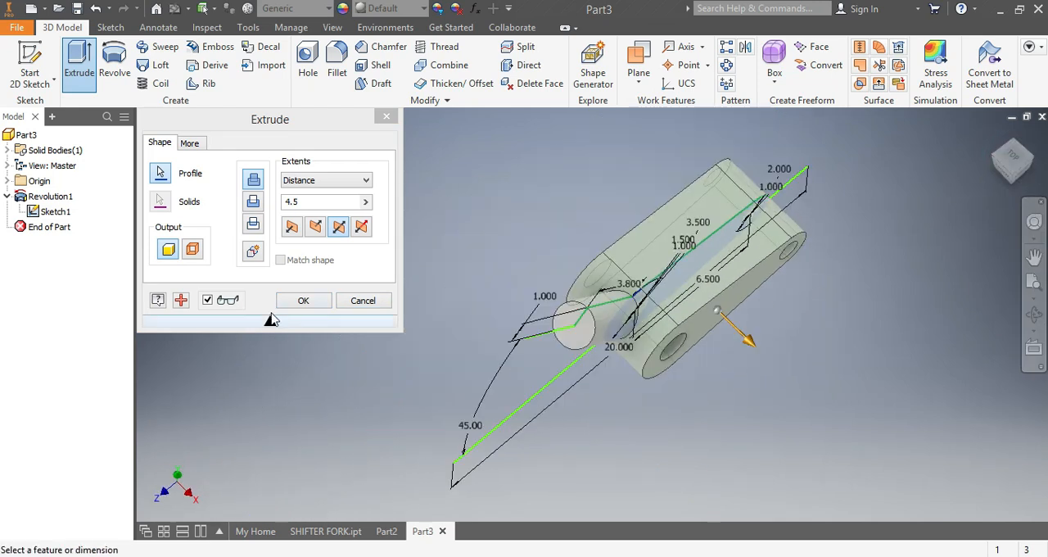
left_click(299, 301)
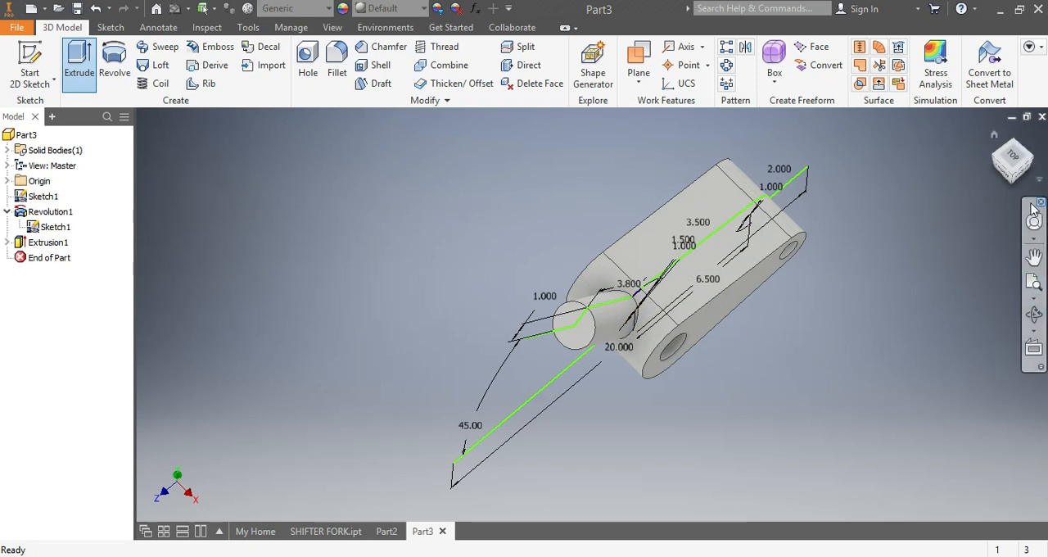
Step: Start an extrusion of the ring between the 1 in and 1.5 in circles inside the large bore
left_click(1000, 166)
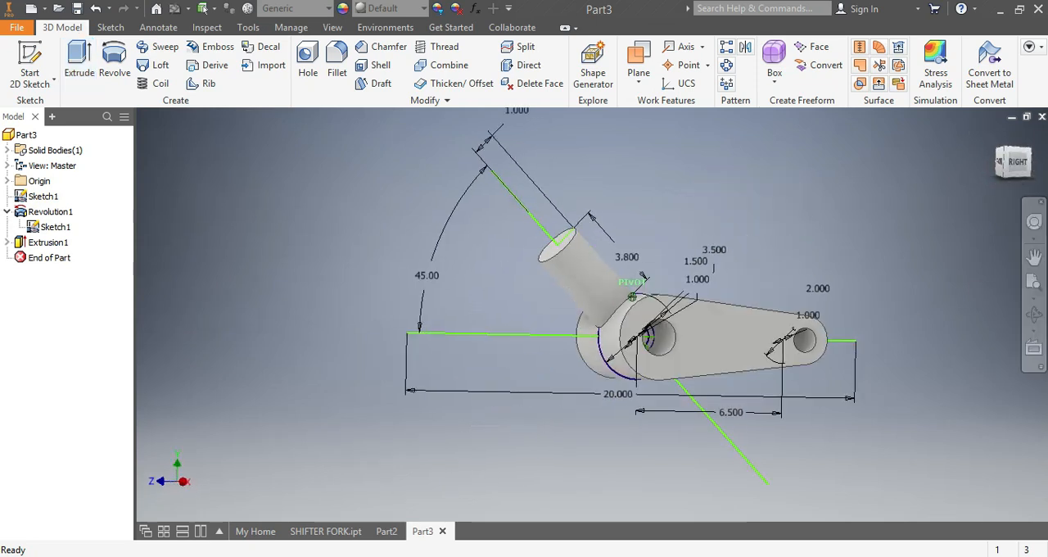
left_click(78, 63)
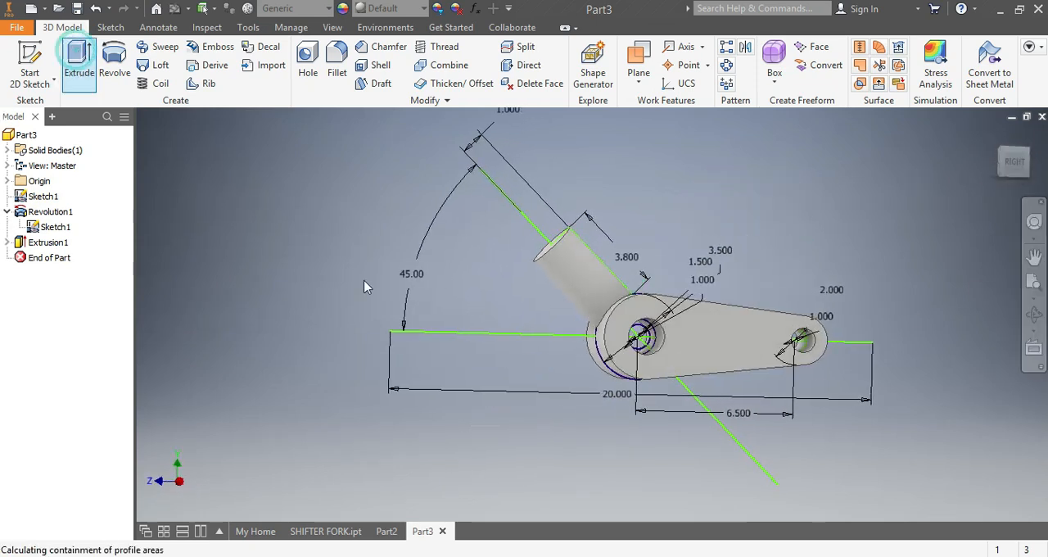
scroll(659, 344, "up", 5)
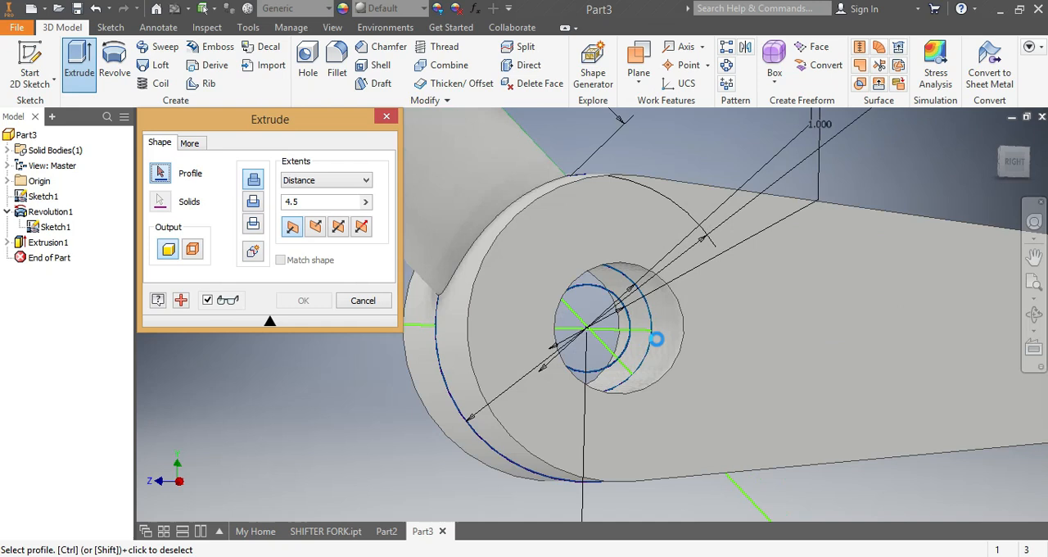
left_click(637, 317)
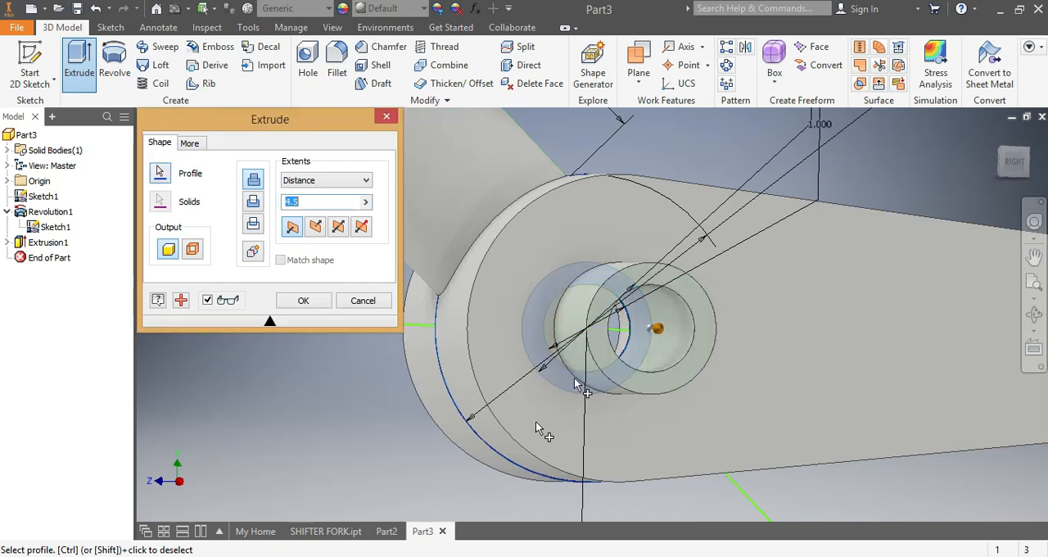
Step: Examine the stepped large bore in the finished SHIFTER FORK part and return to Part3
left_click(323, 534)
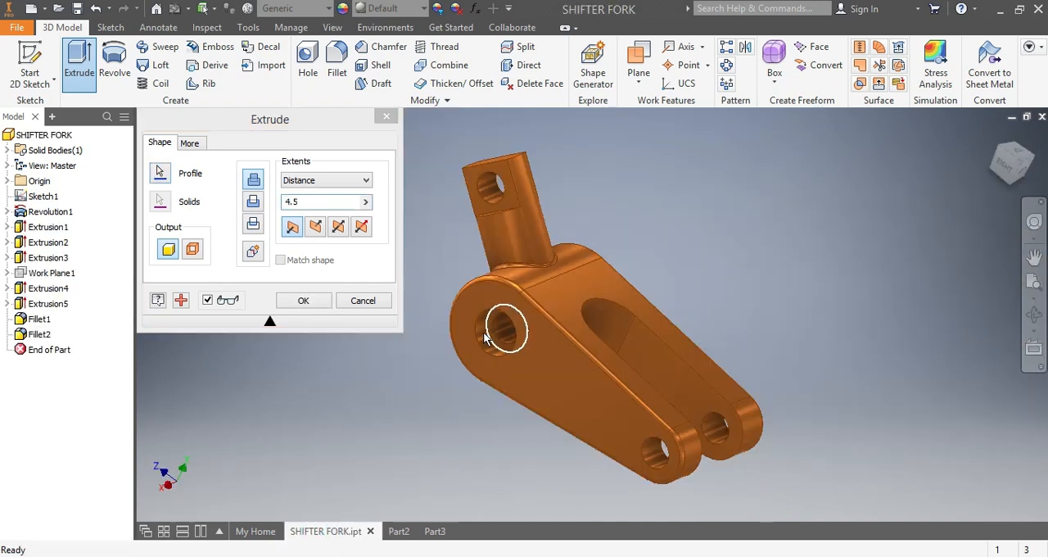
scroll(481, 349, "up", 3)
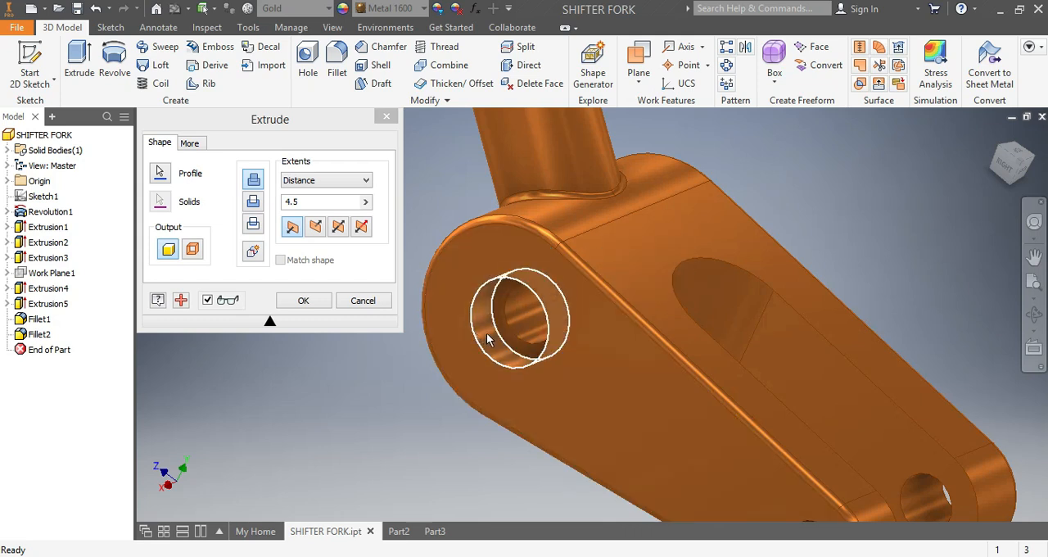
scroll(487, 340, "down", 5)
left_click(436, 531)
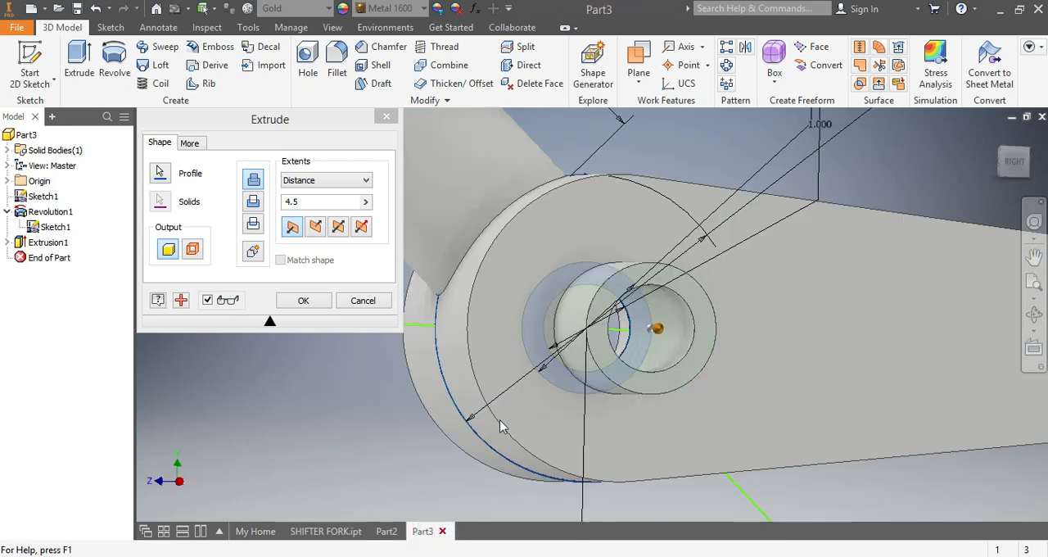
Step: Extrude the ring asymmetrically, 1.65 in one way and 2.25 in the other, joined to the body
left_click(358, 227)
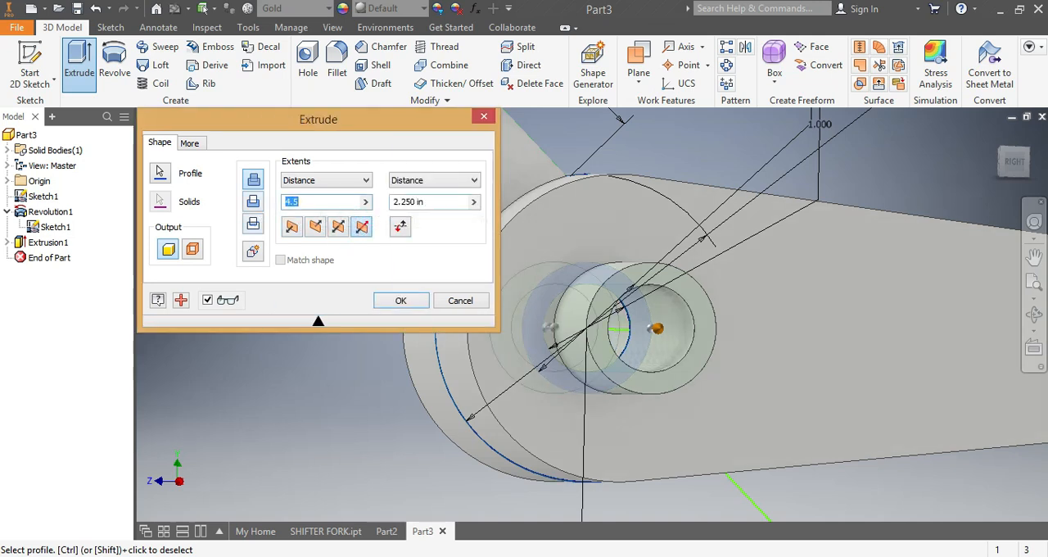
left_click(327, 201)
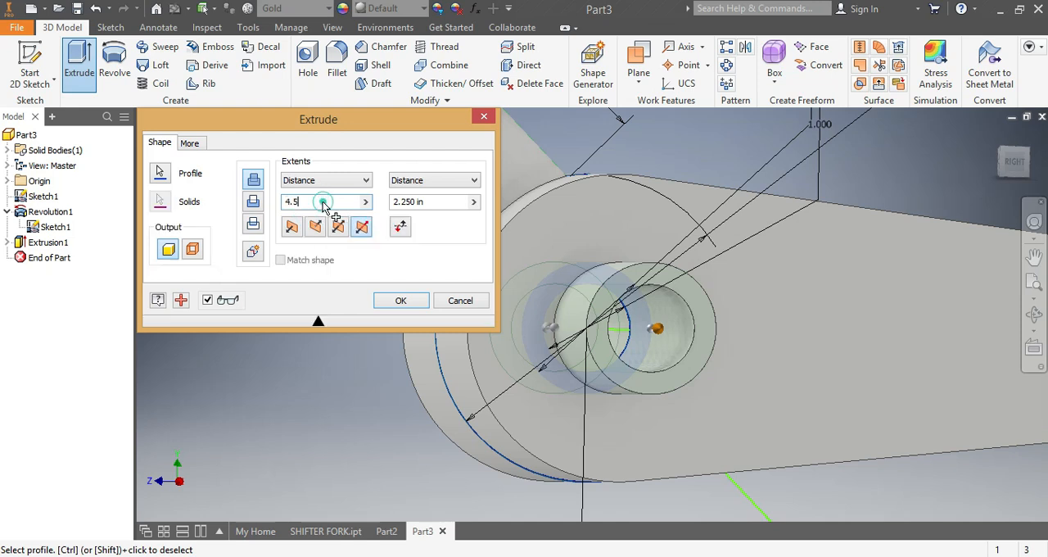
double_click(293, 202)
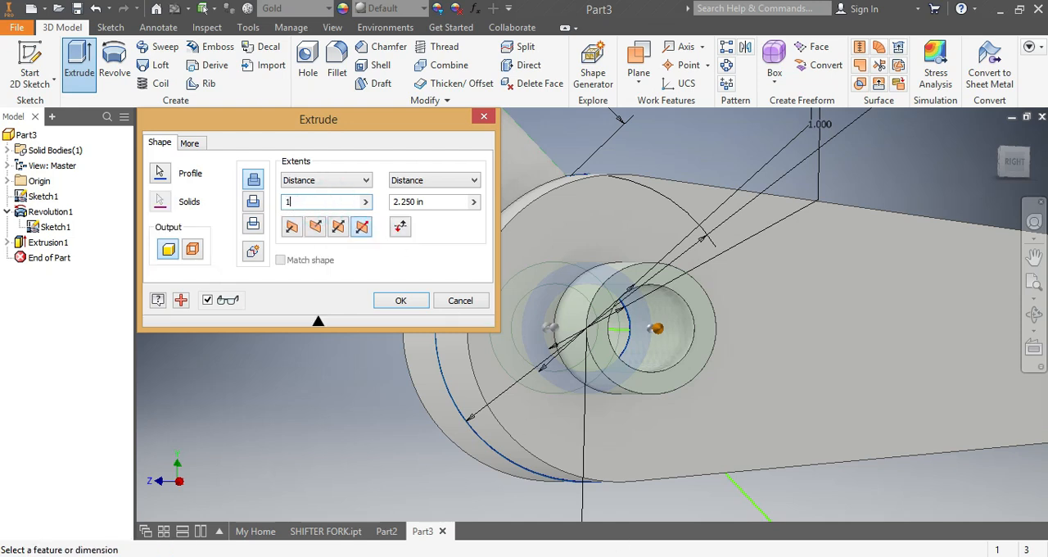
type("1.")
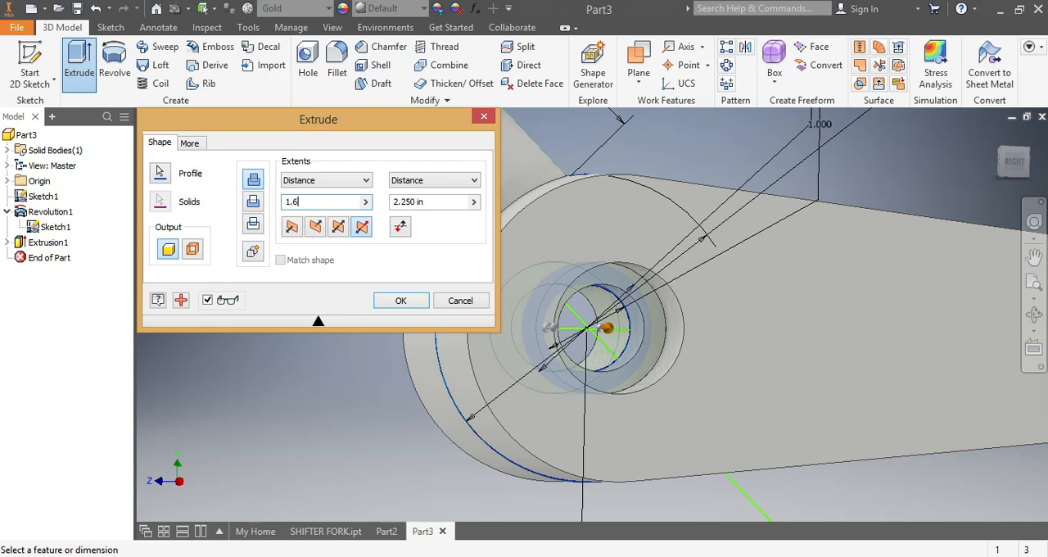
type("6")
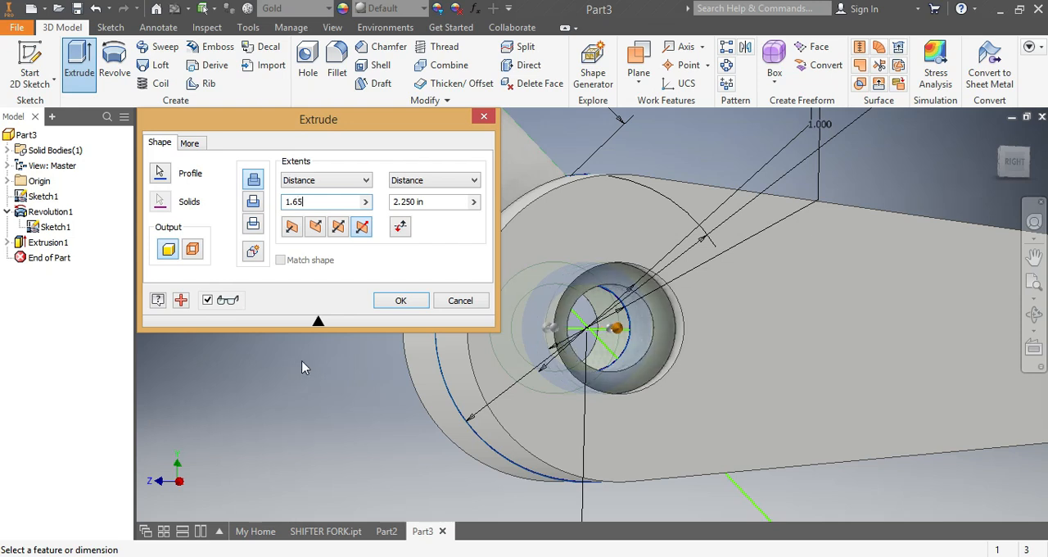
left_click(396, 300)
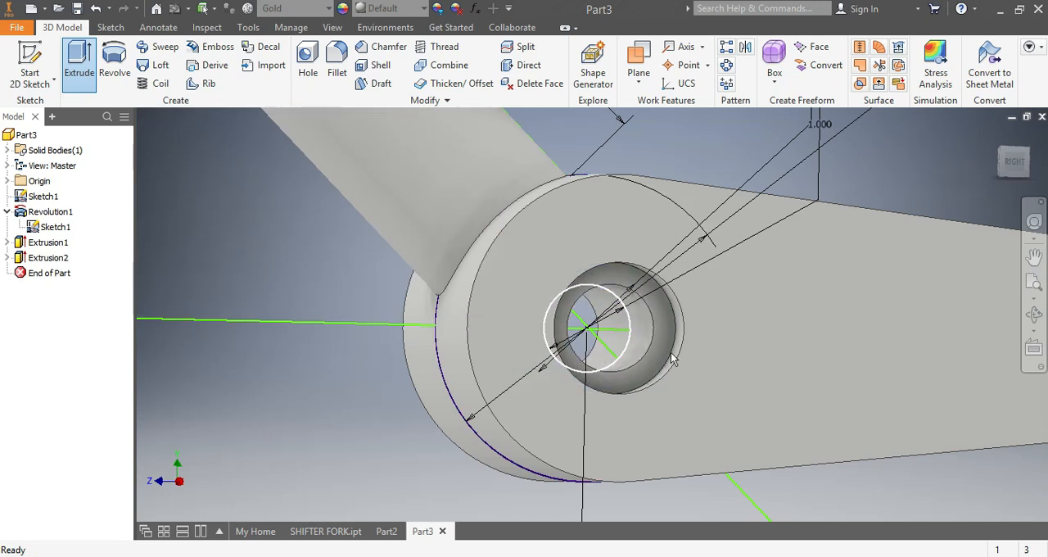
Step: Create a new sketch on the flat end face of the slanted cylinder
scroll(676, 383, "down", 4)
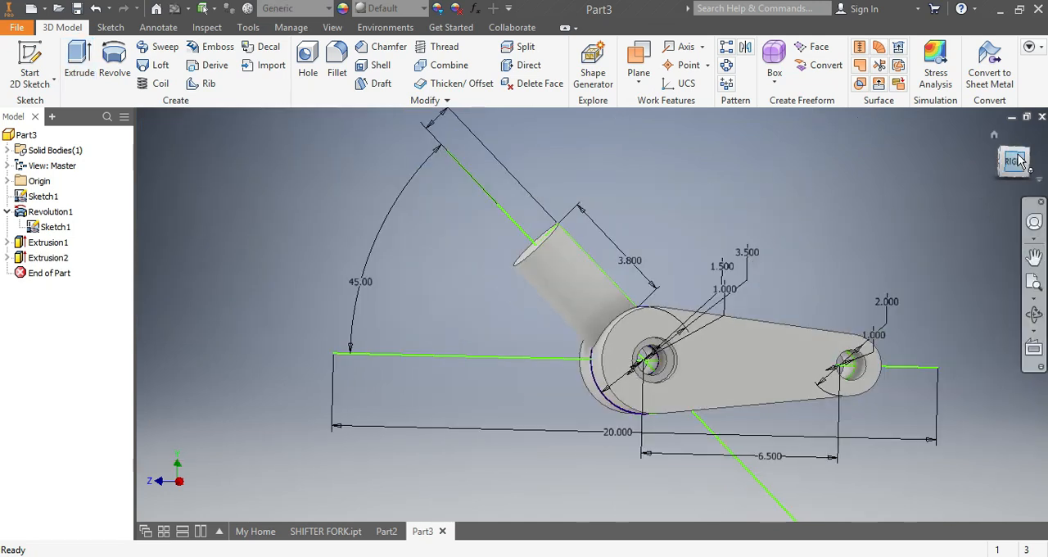
left_click_drag(1015, 163, 1000, 168)
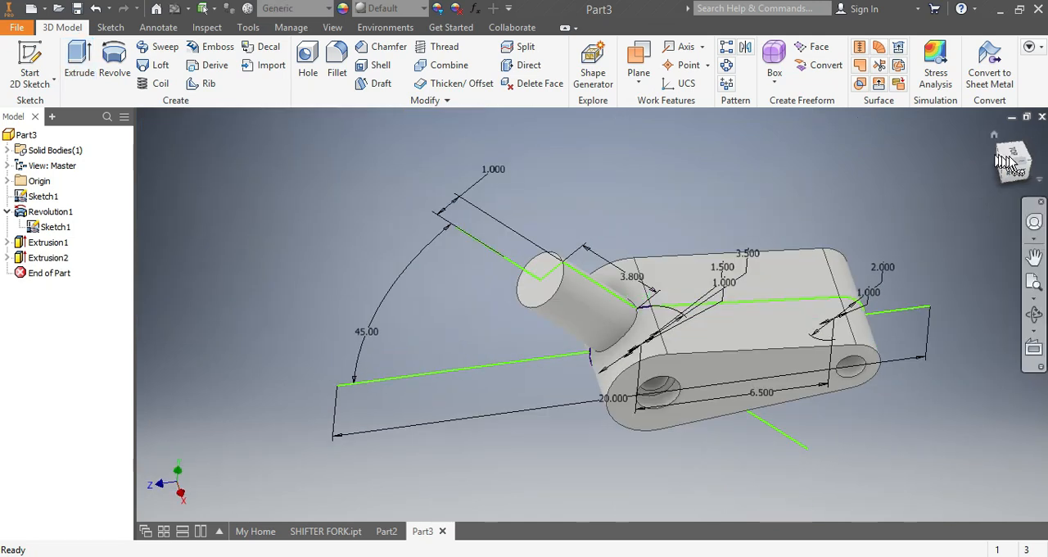
left_click(1008, 157)
scroll(540, 328, "up", 5)
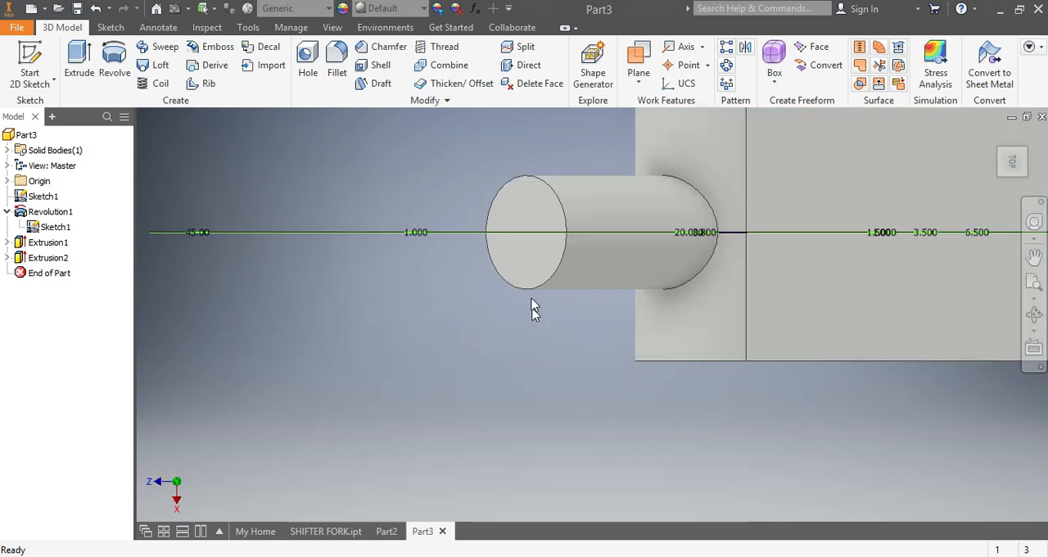
left_click(546, 272)
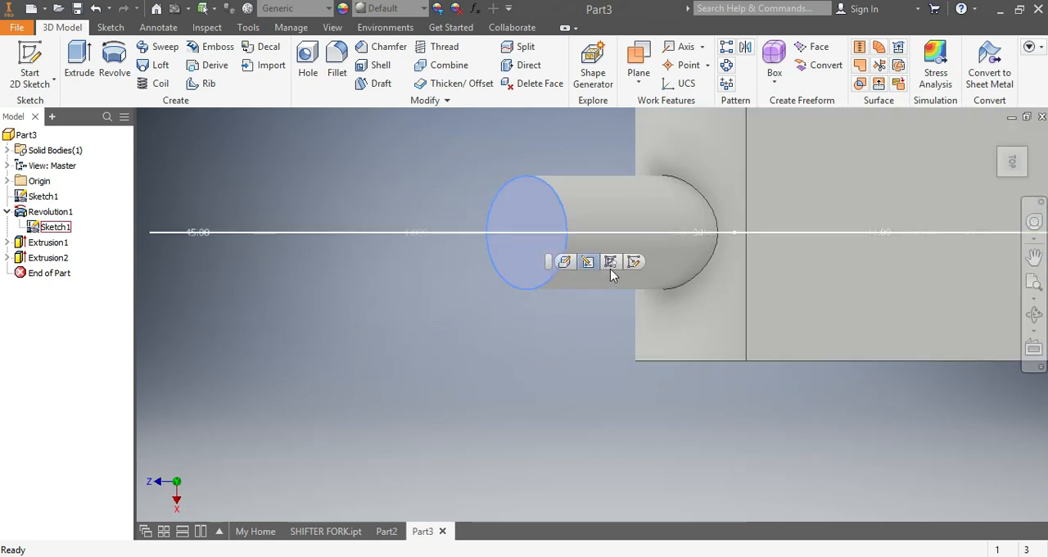
left_click(633, 262)
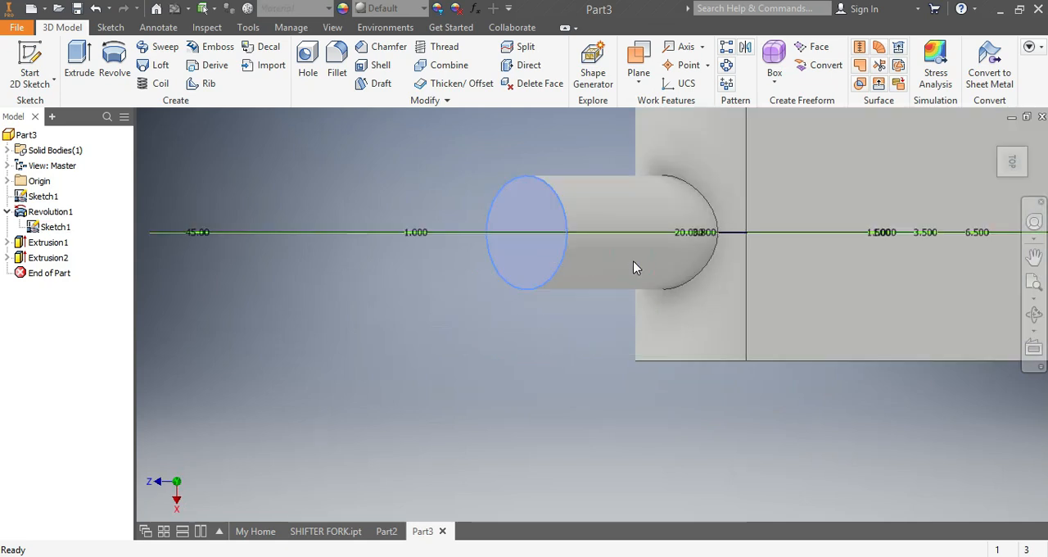
scroll(617, 335, "up", 3)
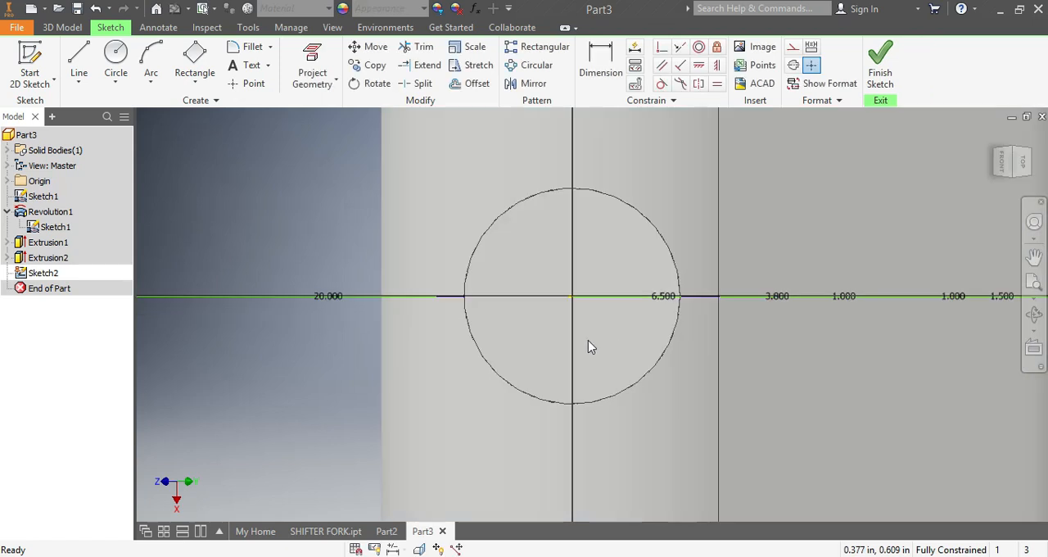
Step: Draw a tall two-point rectangle about 1.89 by 3.76 in around the cylinder's end circle
scroll(579, 343, "down", 5)
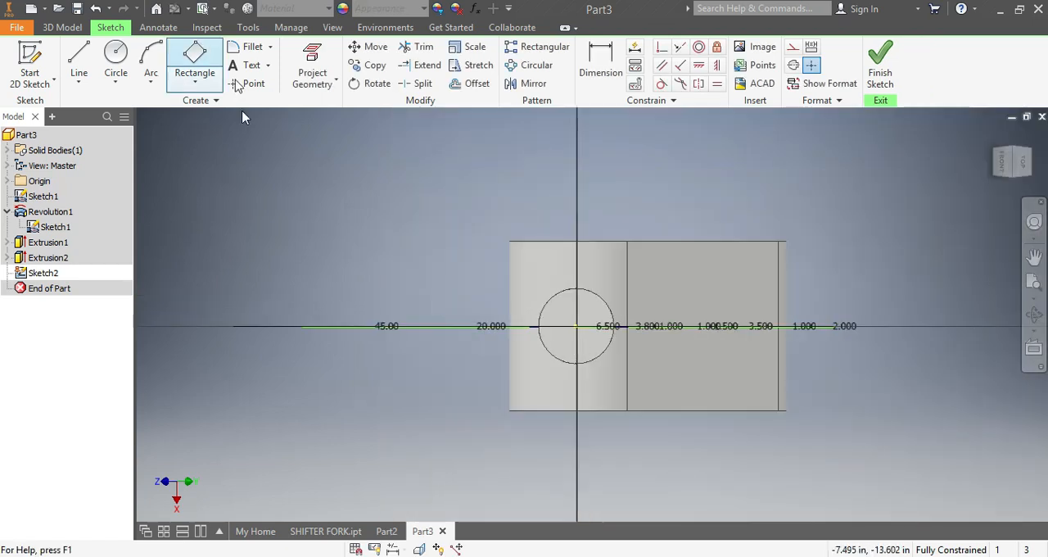
scroll(565, 350, "up", 2)
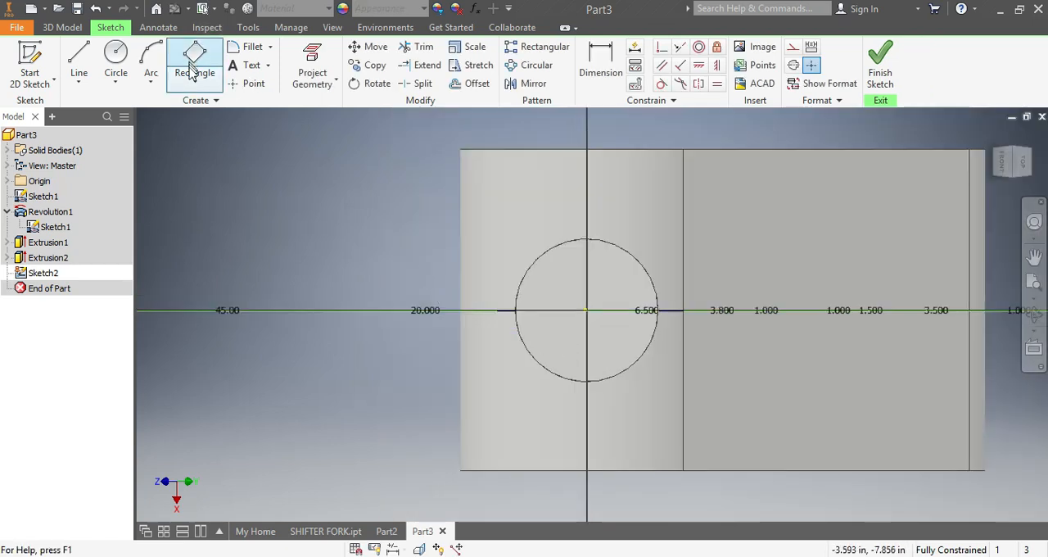
left_click(216, 86)
left_click(219, 109)
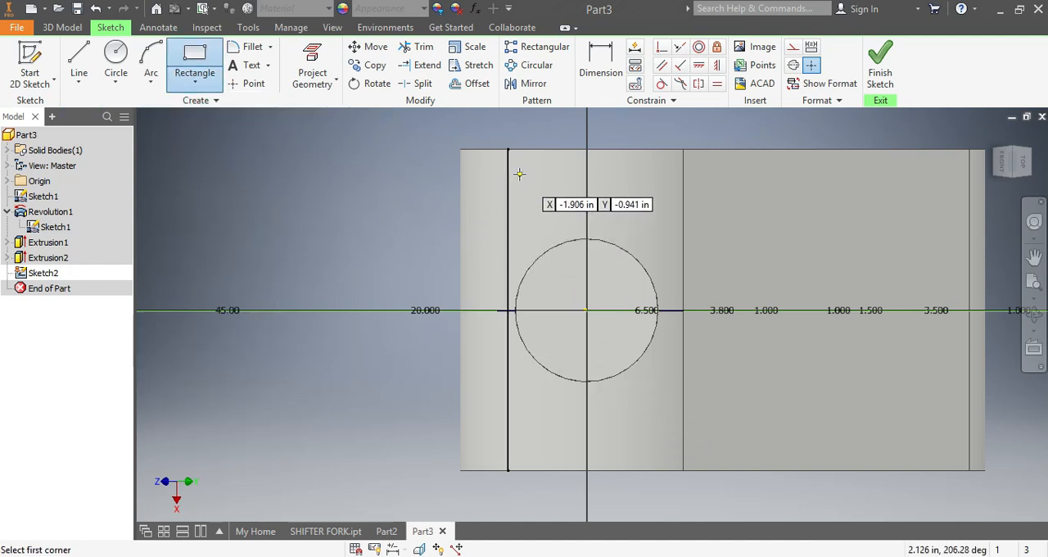
left_click(517, 174)
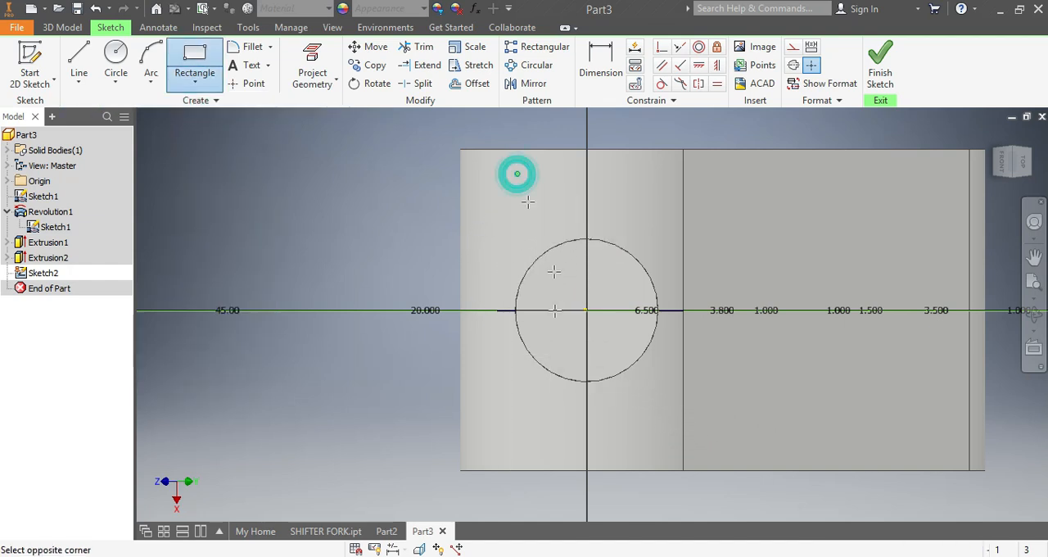
left_click(651, 441)
Step: Dimension the tall rectangle's short edge and set its width to 2 in
left_click(600, 57)
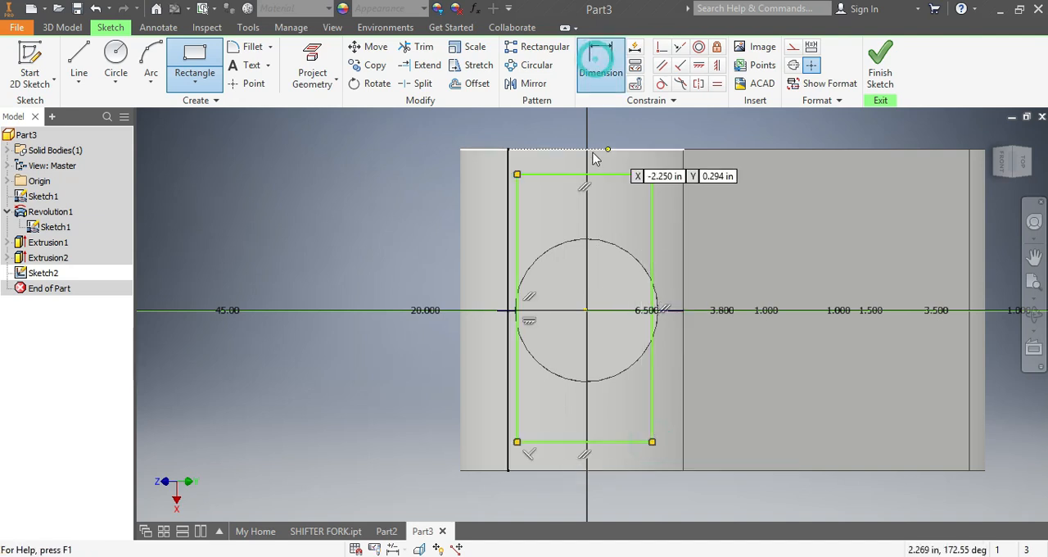
left_click(600, 174)
left_click(614, 131)
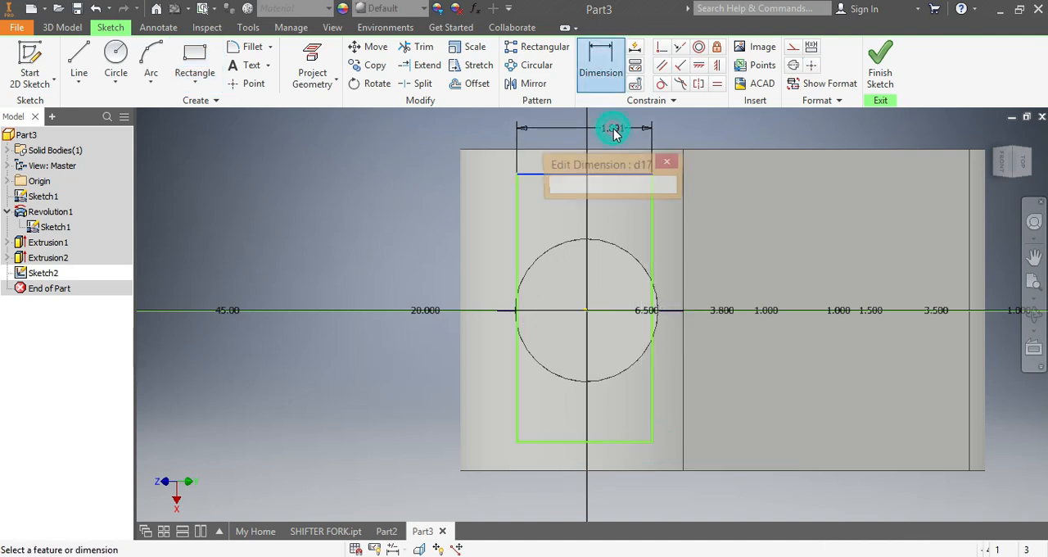
type("2")
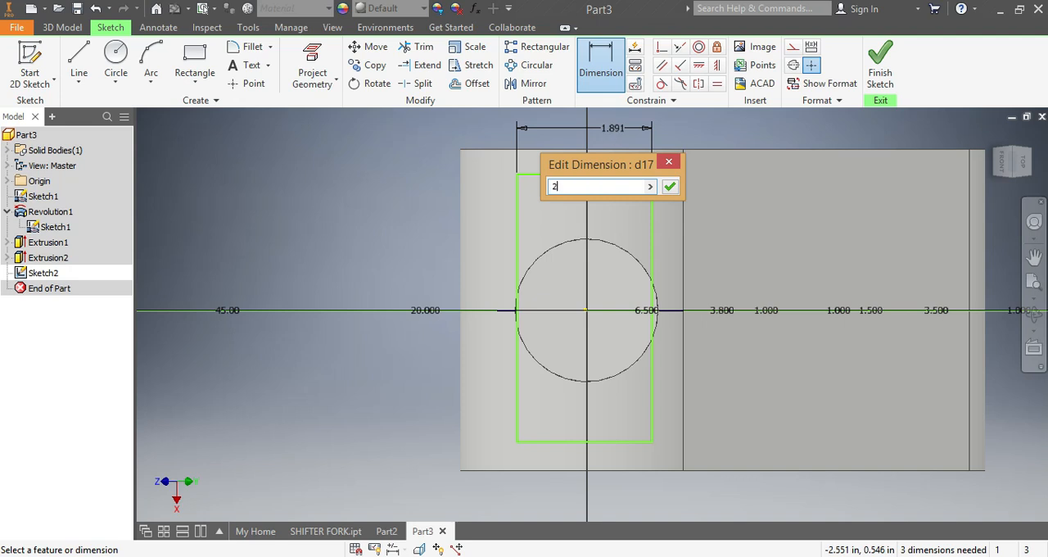
key("Return")
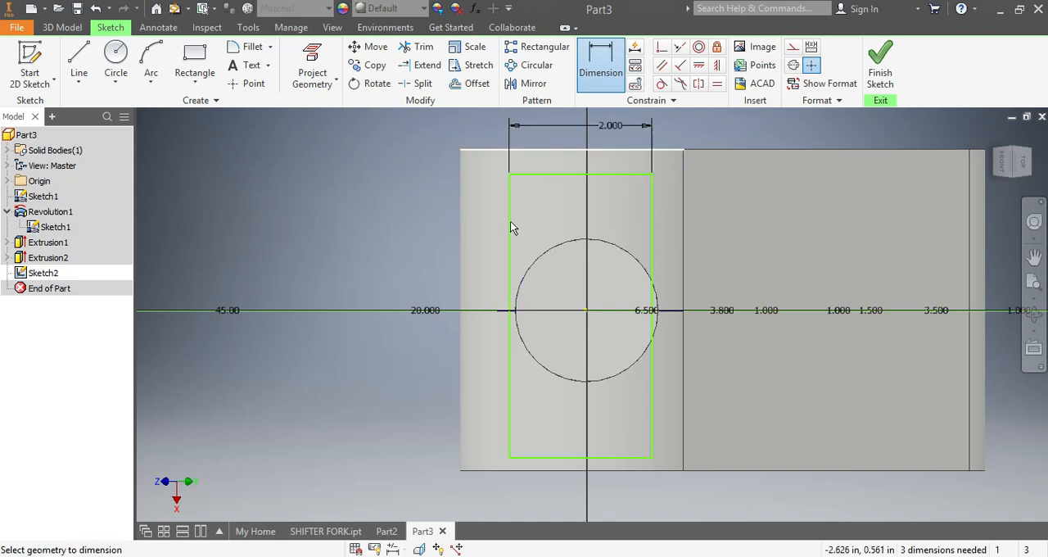
Step: Dimension the rectangle's left long edge to the circle's center and set the distance to 1 in
left_click(508, 401)
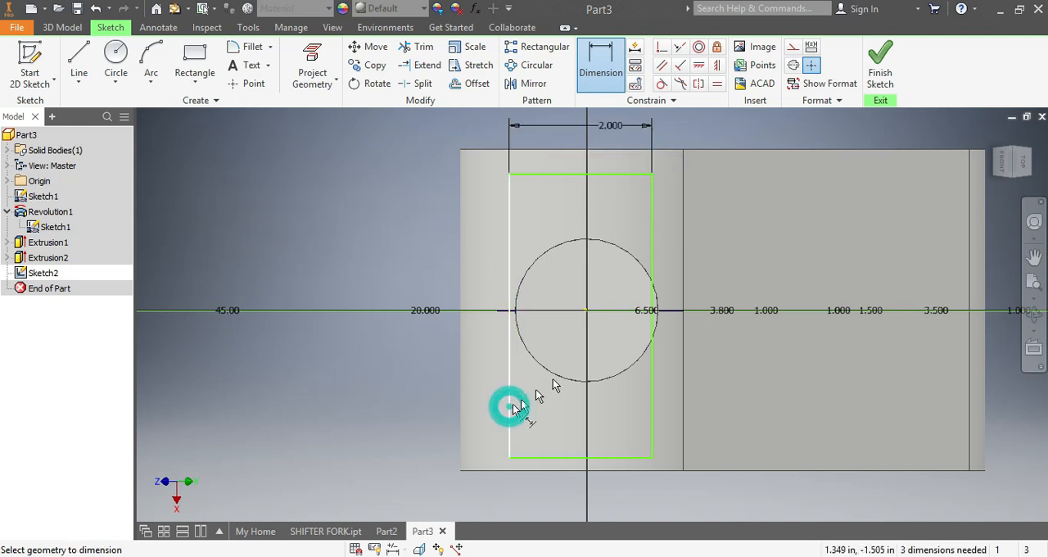
left_click(586, 310)
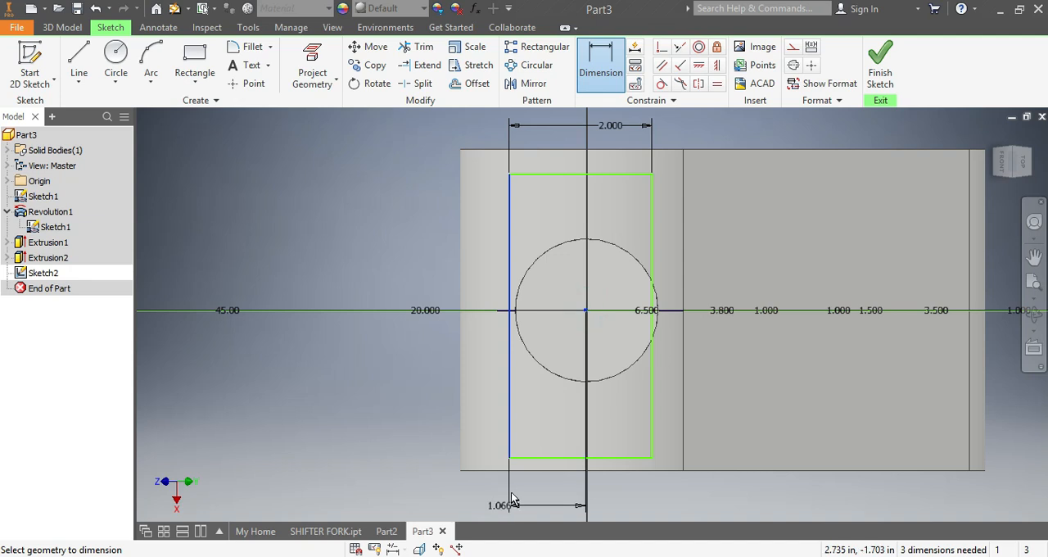
left_click(501, 491)
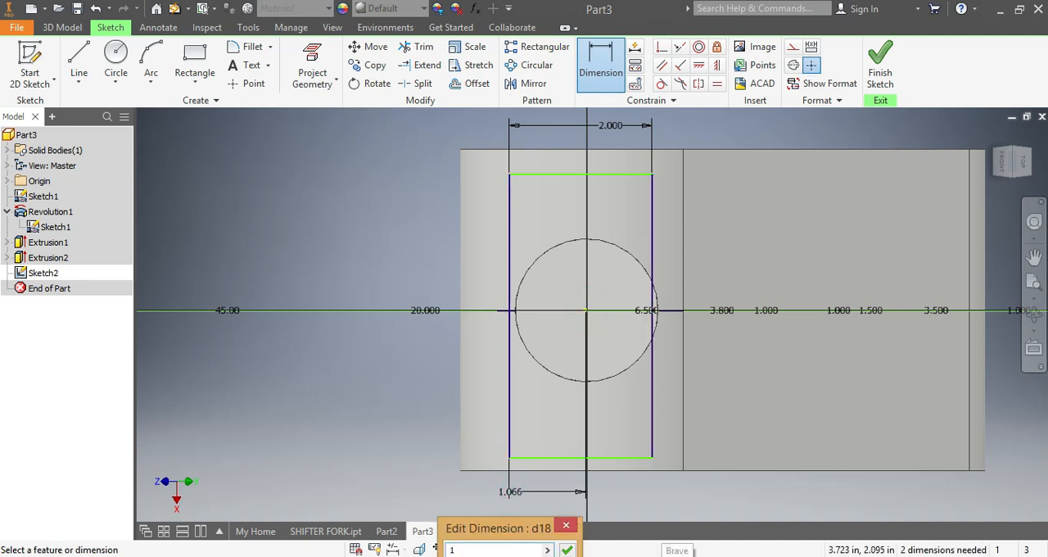
type("1")
key("Return")
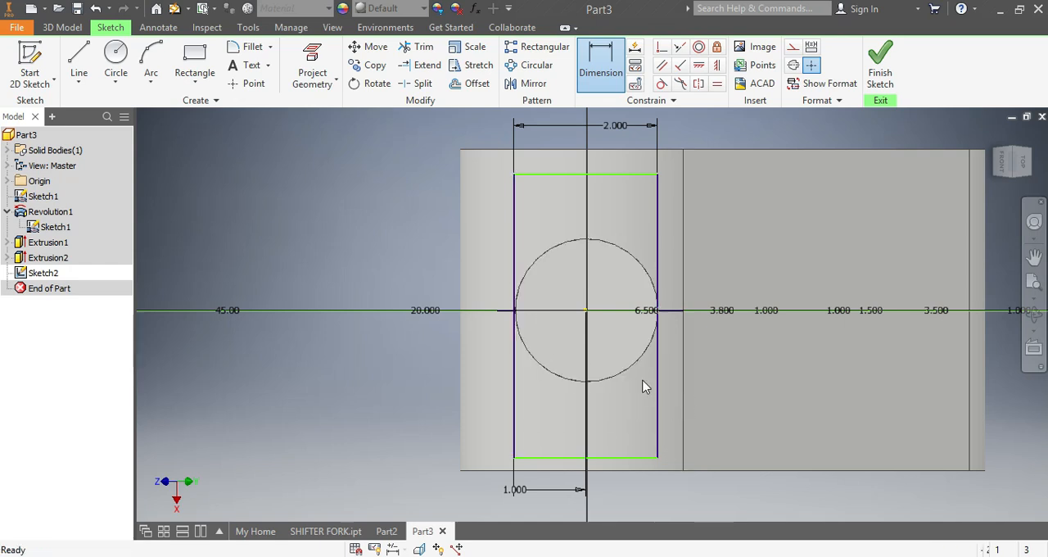
key("Escape")
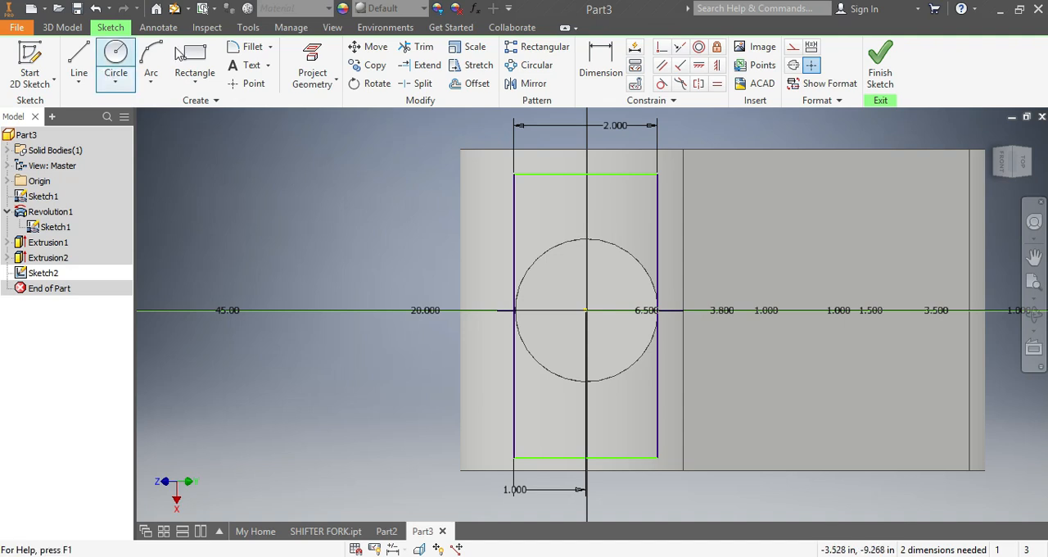
Step: Draw a wide two-point rectangle across the end circle, extending past both long edges of the tall rectangle
left_click(194, 54)
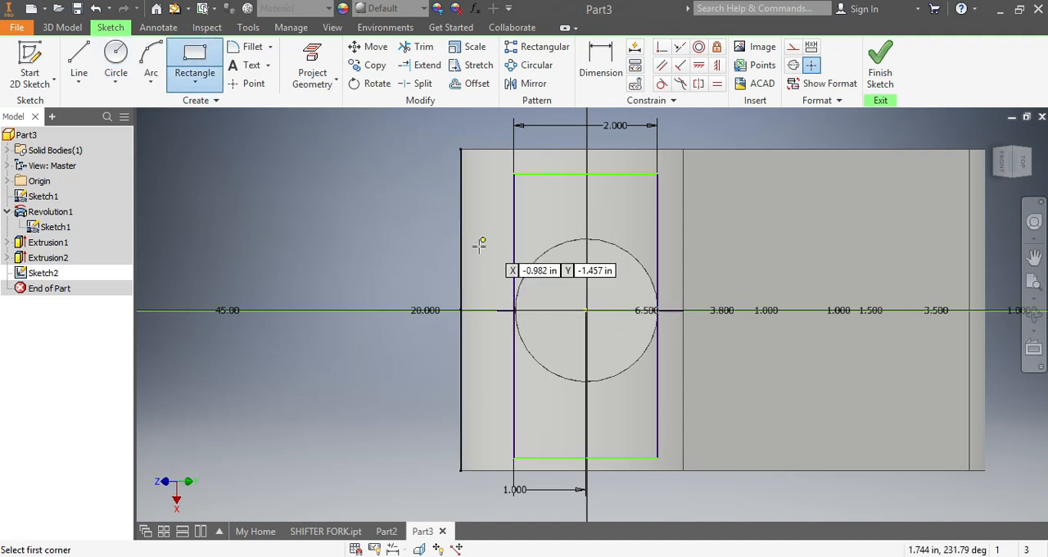
left_click(482, 264)
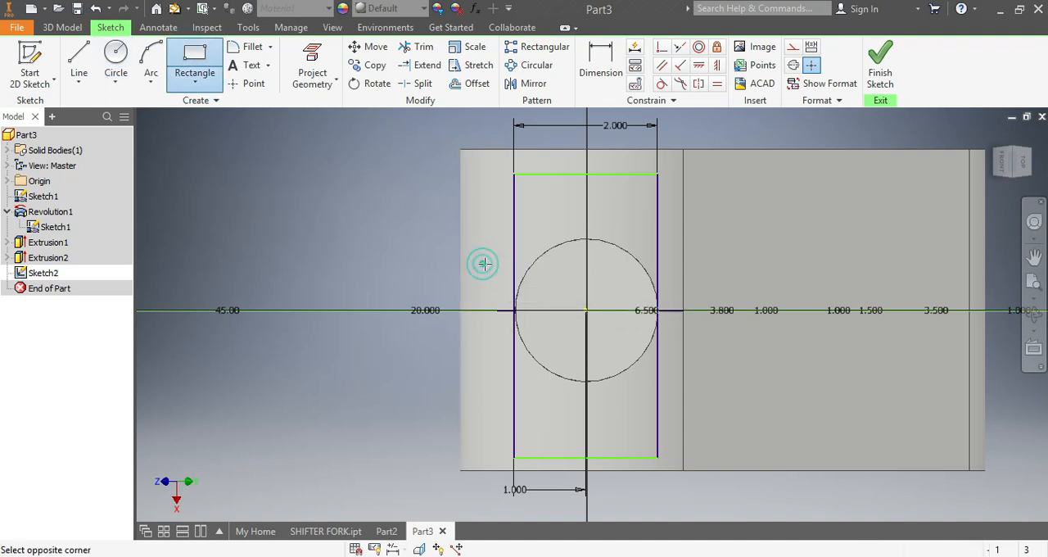
left_click(701, 353)
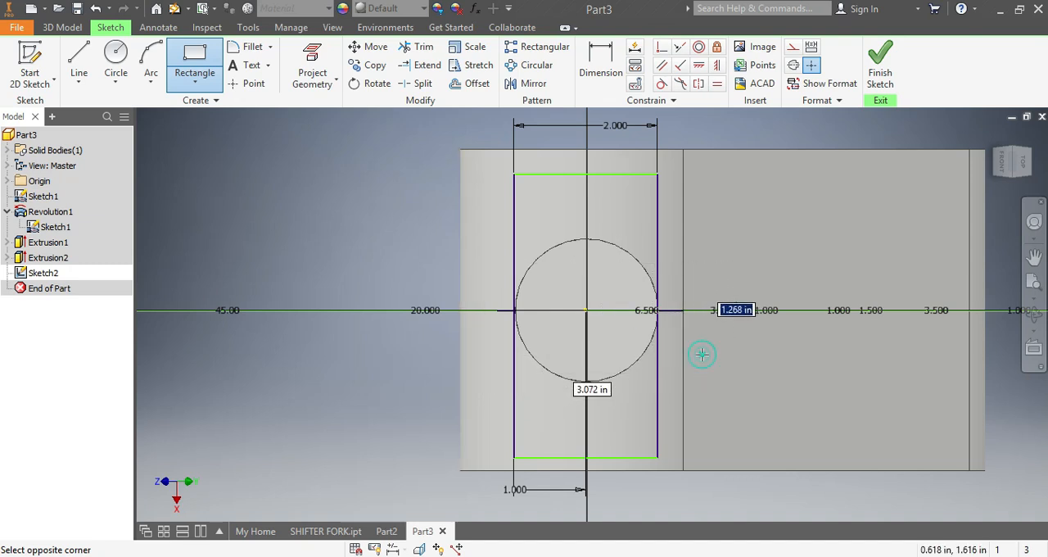
Step: Dimension the wide rectangle's short edge and set its height to 1 in
left_click(601, 59)
left_click(701, 342)
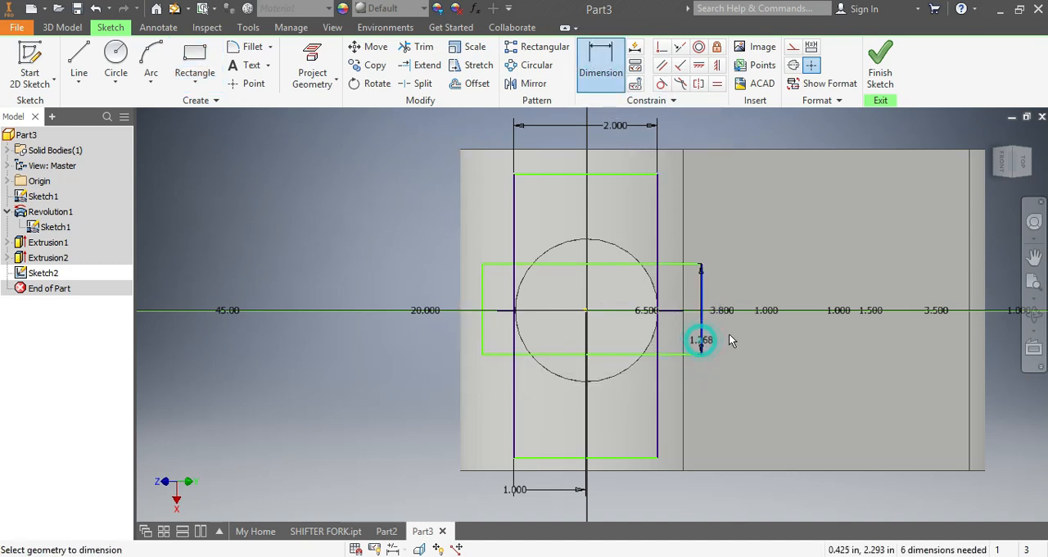
left_click(745, 337)
type("1")
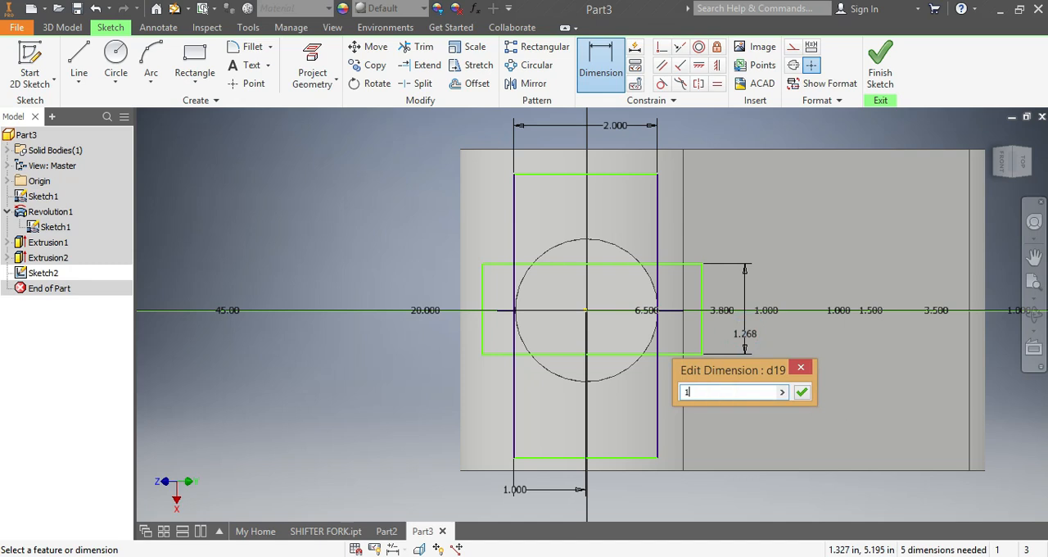
key("Return")
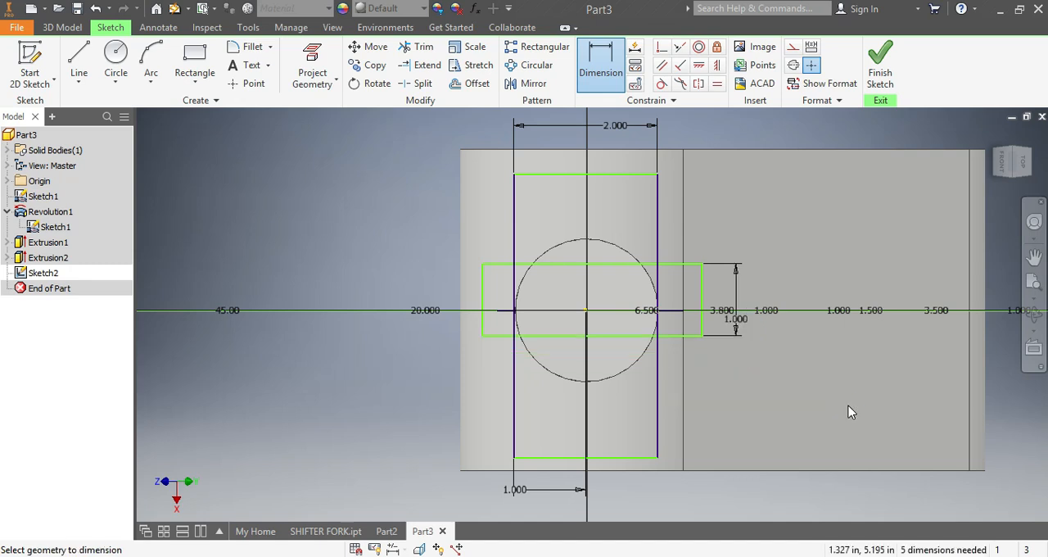
Step: Dimension the wide rectangle's lower long edge to the circle's center and set the distance to .5 in
left_click(585, 311)
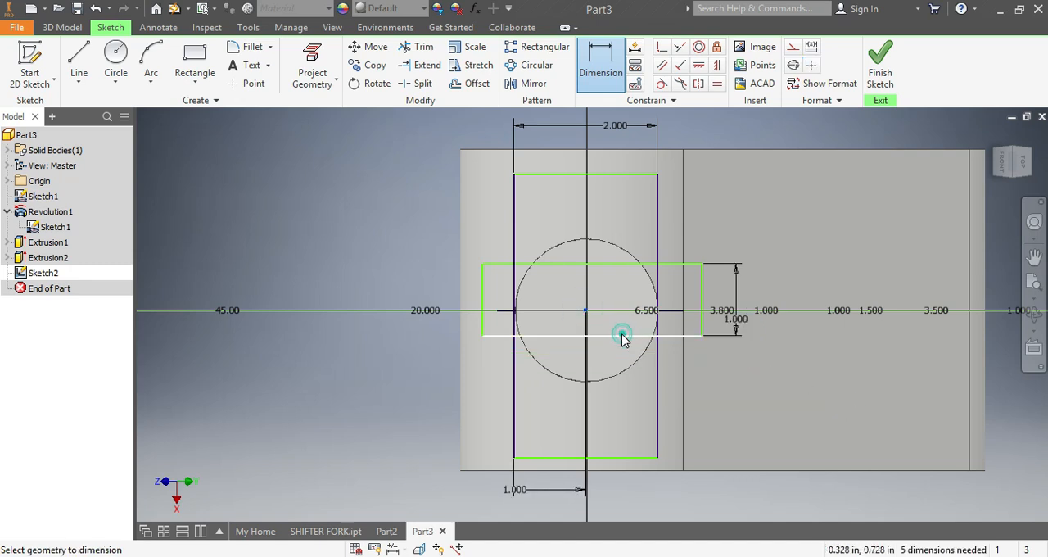
left_click(622, 335)
left_click(768, 370)
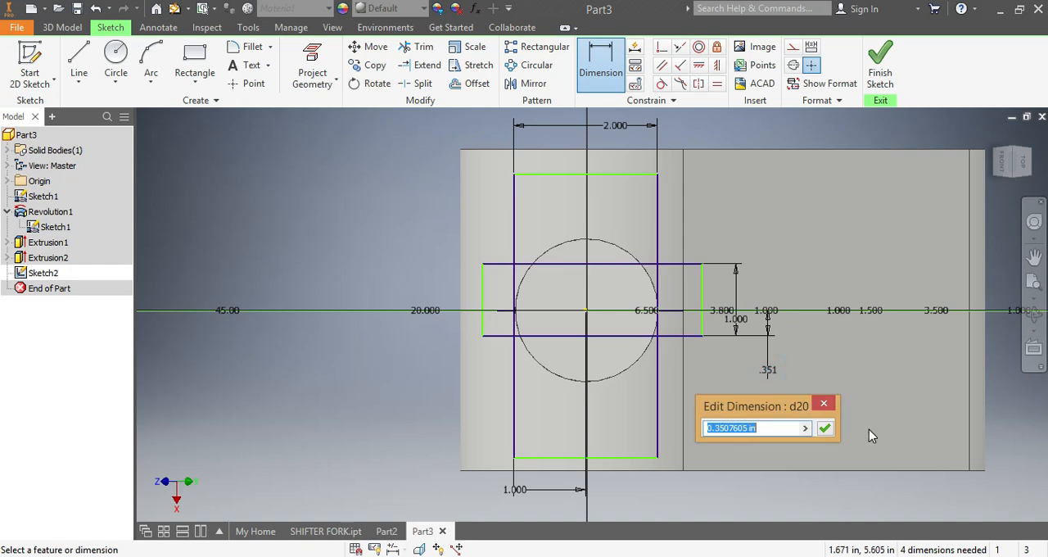
type(".5")
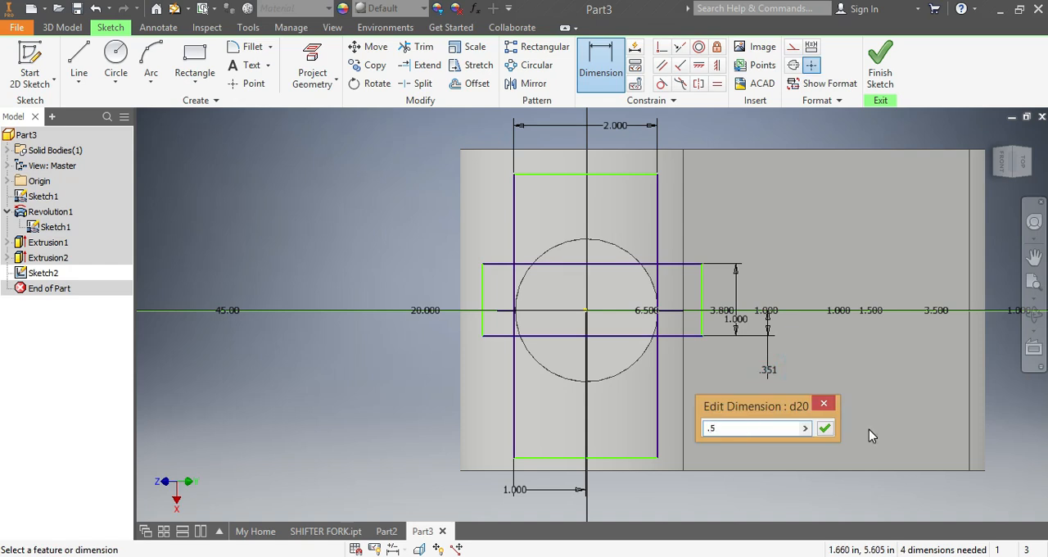
key("Return")
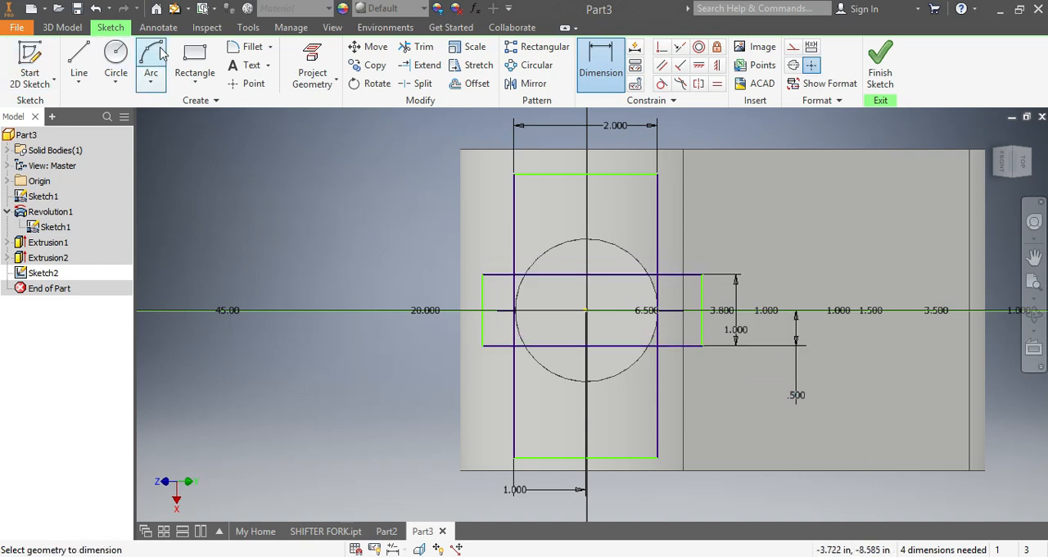
Step: Trim the wide rectangle's parts extending past the tall rectangle's long edges and delete its leftover short edge
left_click(419, 63)
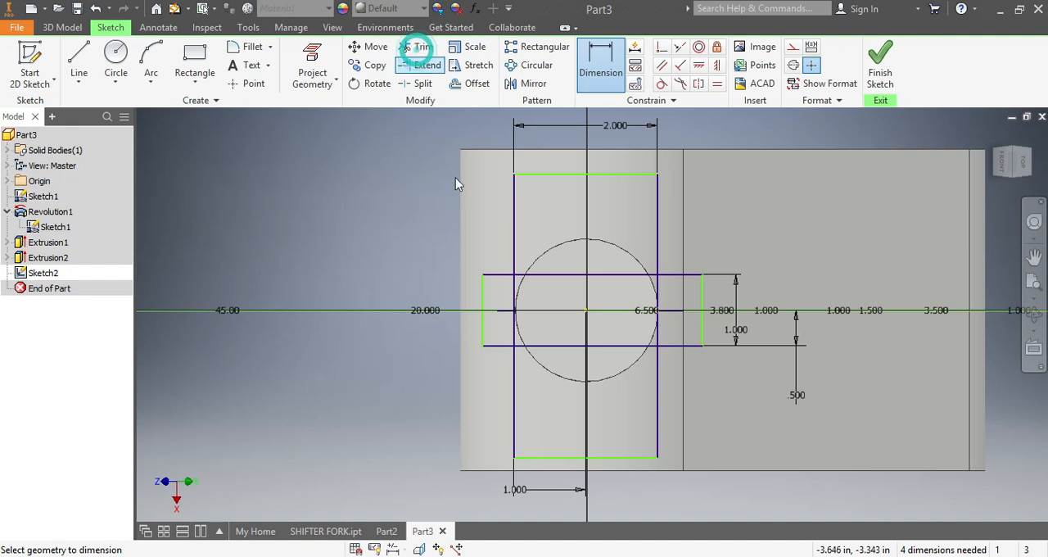
left_click(483, 295)
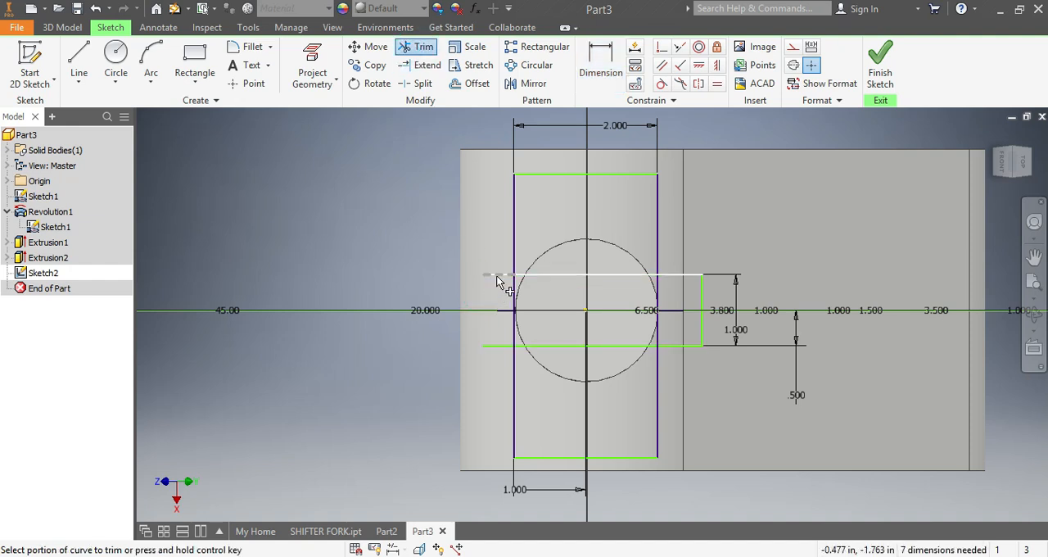
left_click(491, 346)
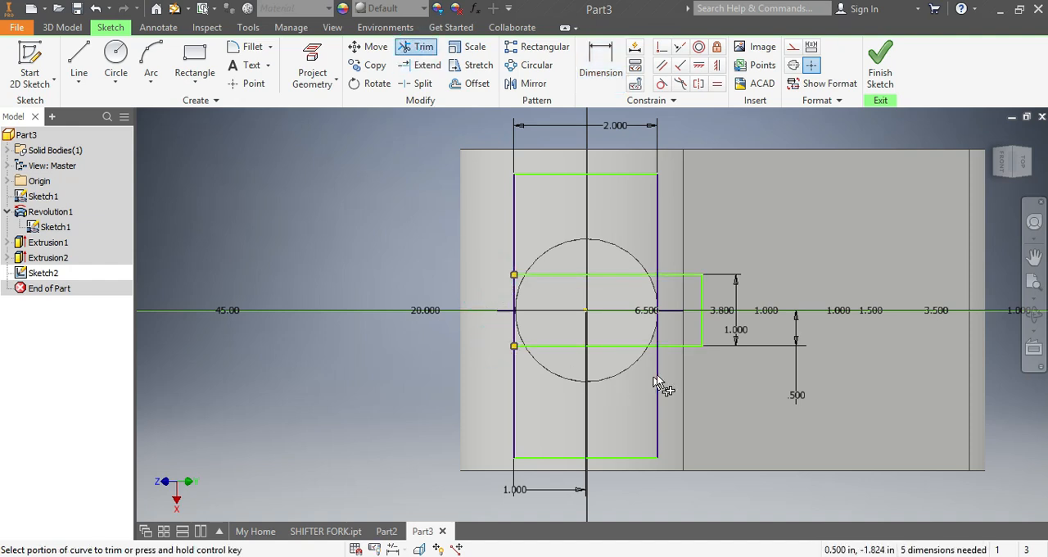
left_click(671, 347)
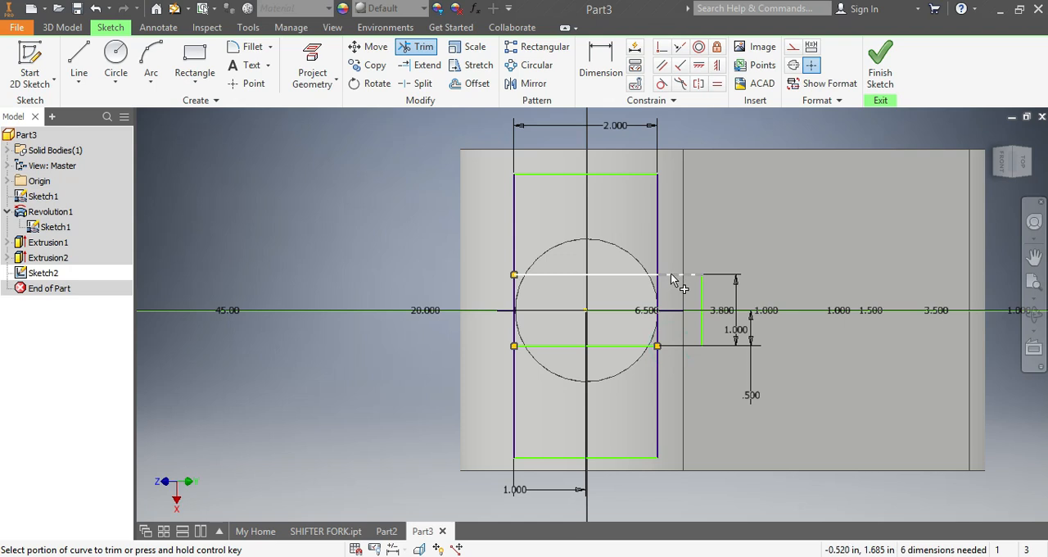
left_click(671, 276)
key("Escape")
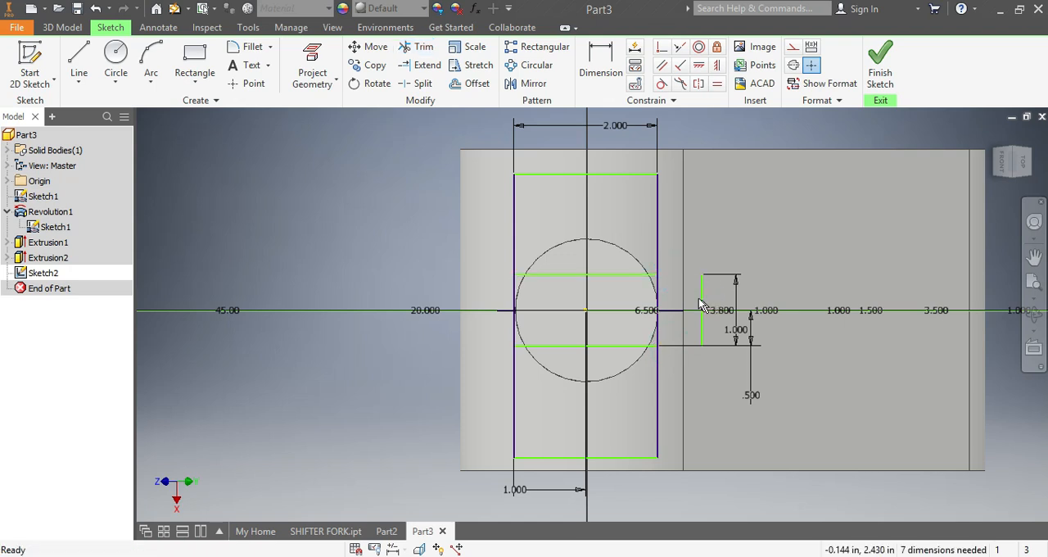
left_click(702, 310)
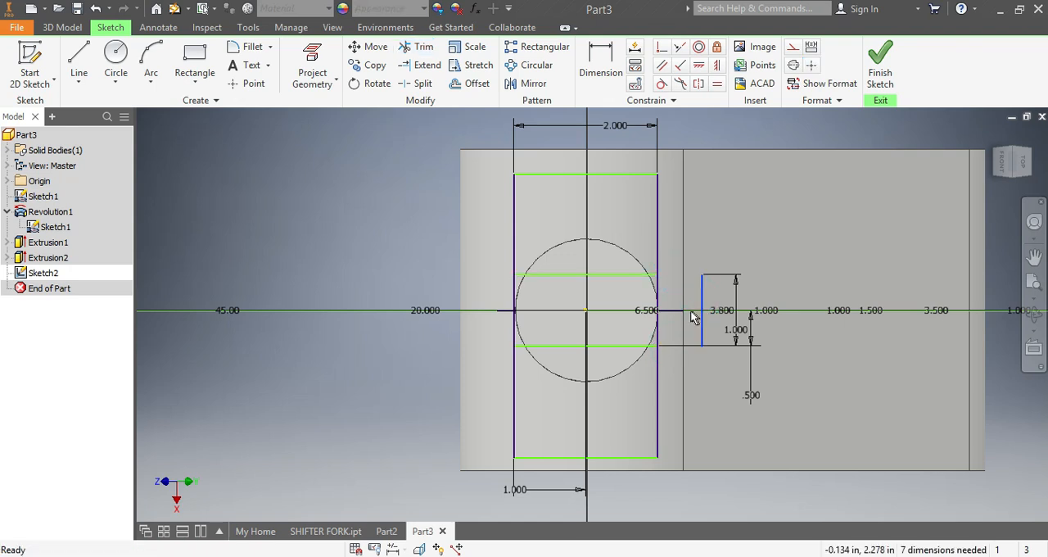
key("Delete")
Step: Extrude the two outer regions of the tall rectangle as a 1.5 in cut back into the arm, leaving the middle strip
left_click(64, 29)
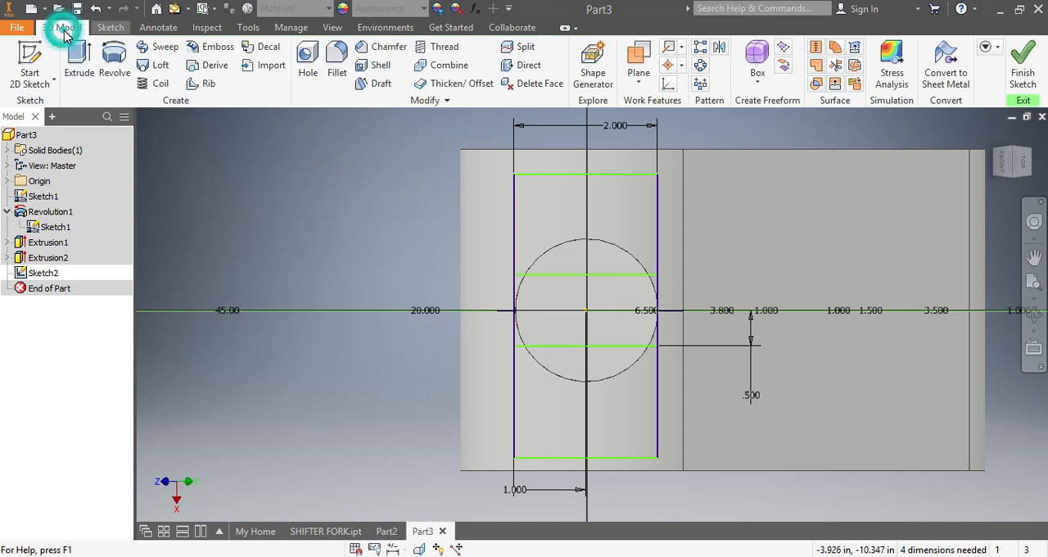
left_click(82, 65)
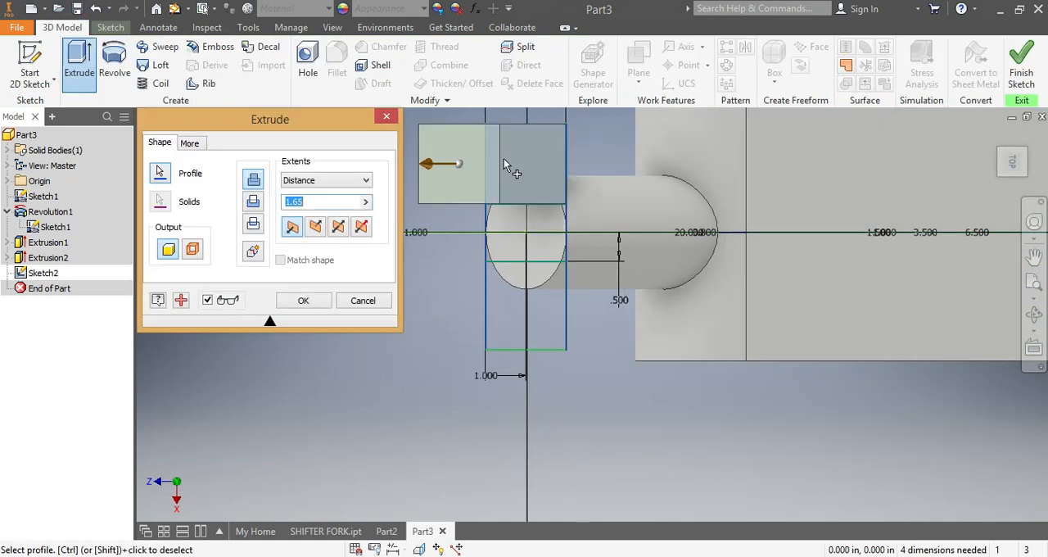
left_click(536, 344)
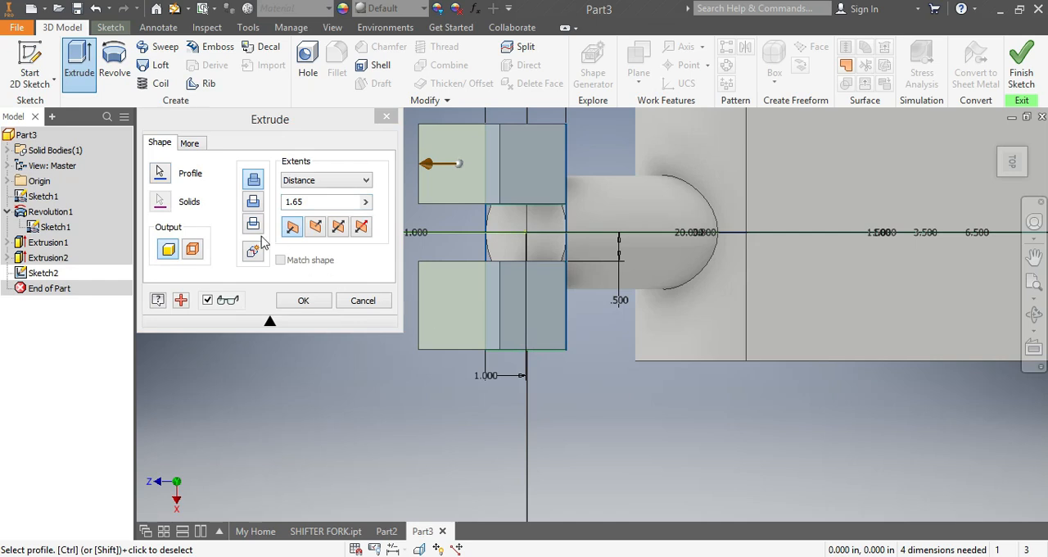
left_click(315, 227)
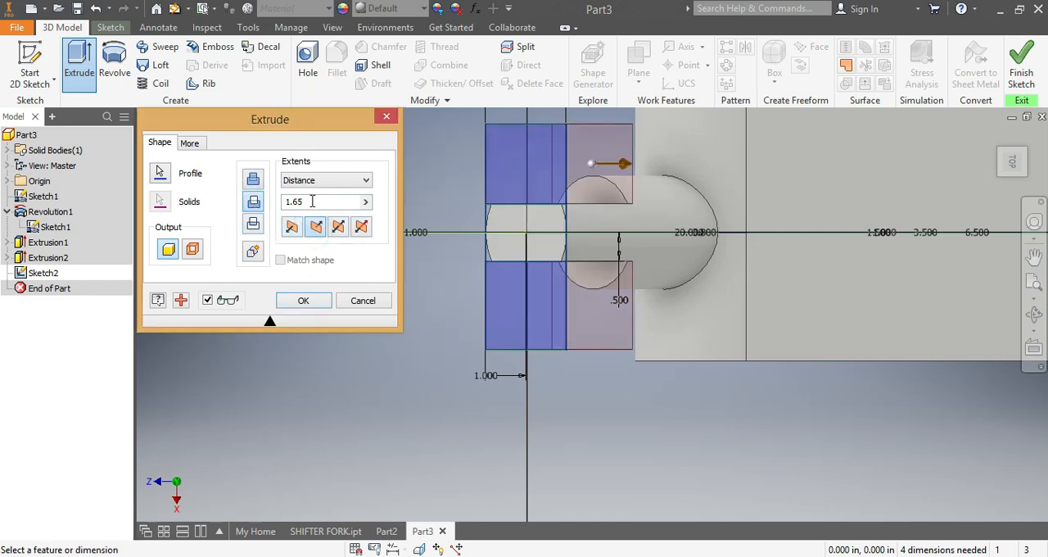
double_click(304, 203)
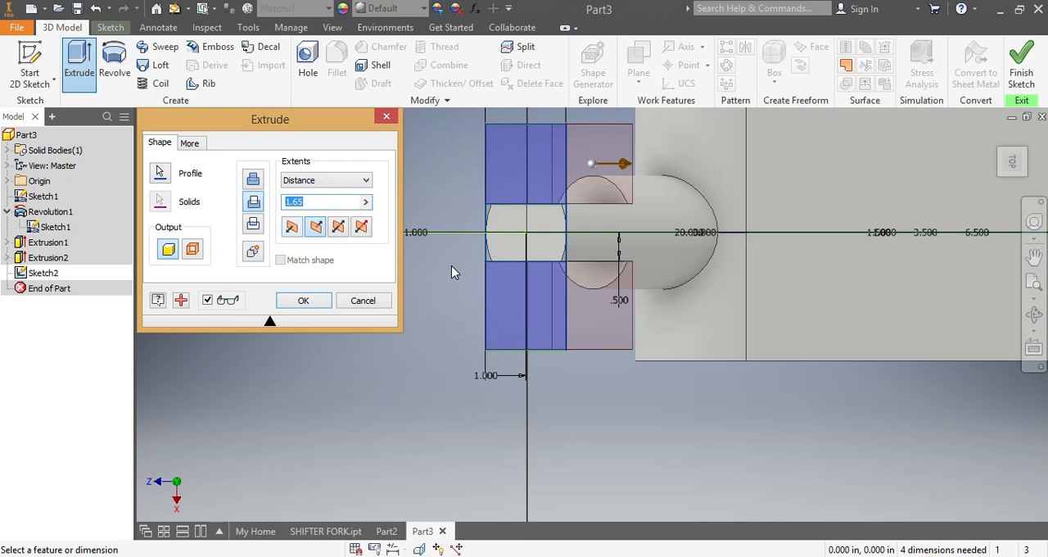
type(".")
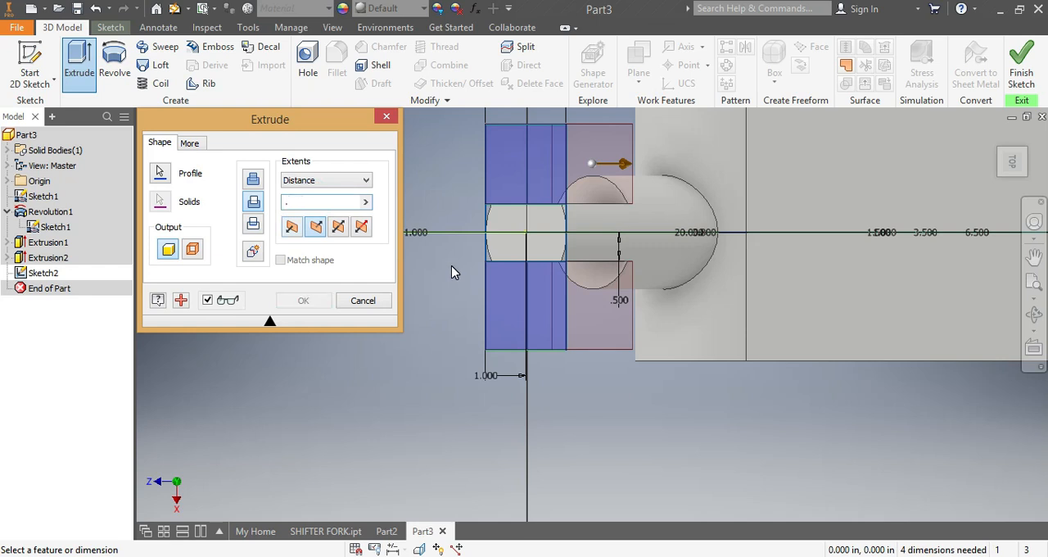
type("7")
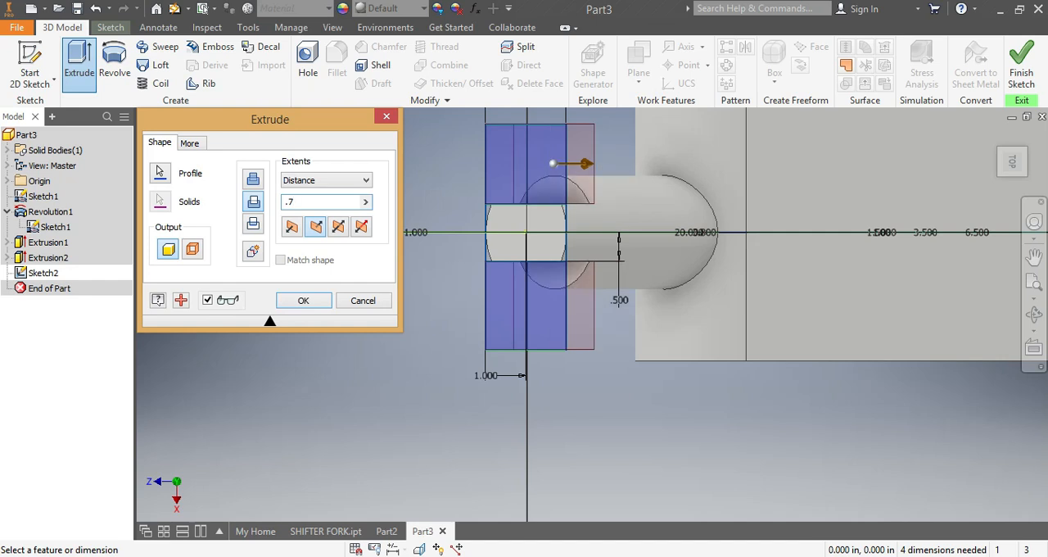
type("5")
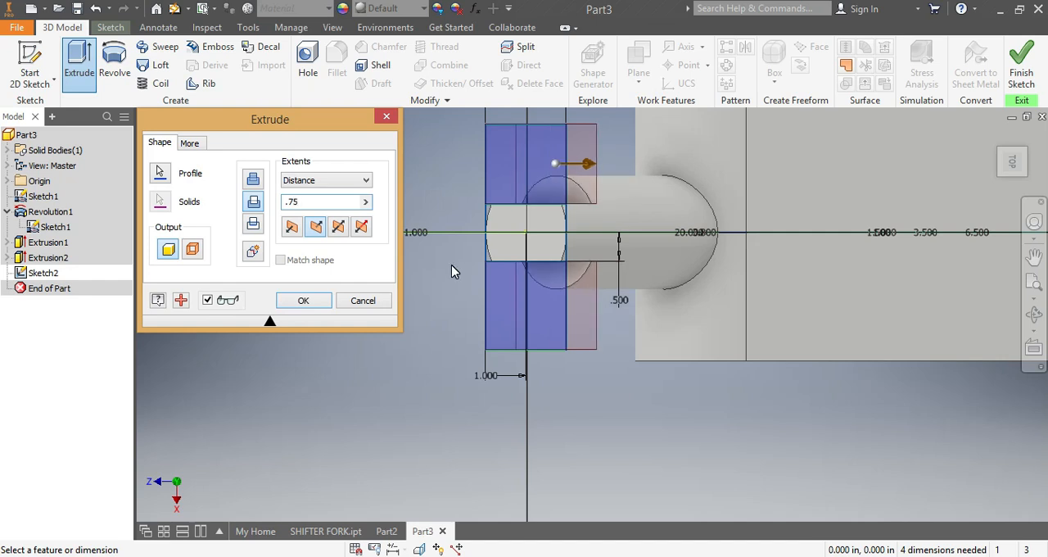
key("BackSpace")
key("BackSpace")
type("1.")
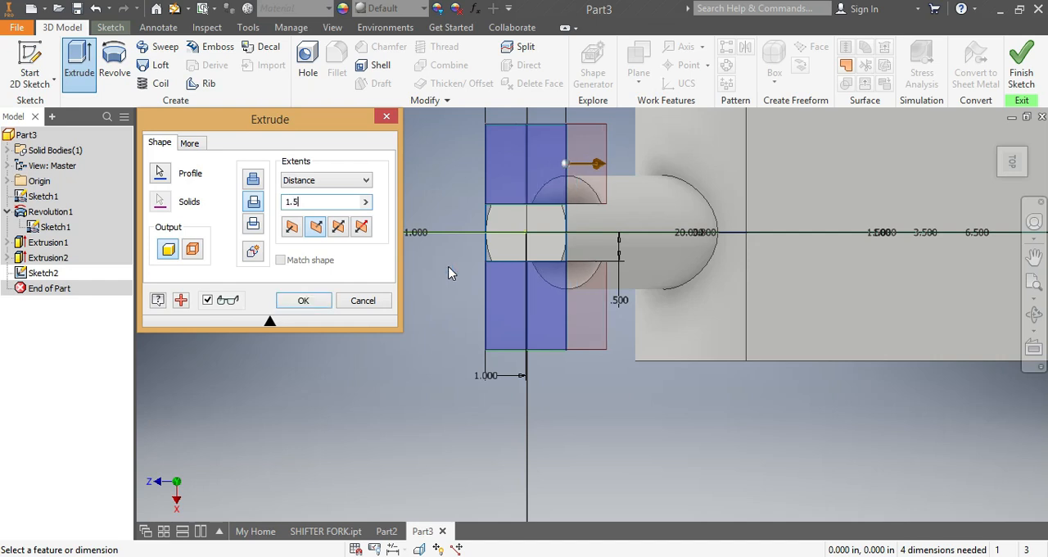
left_click(297, 303)
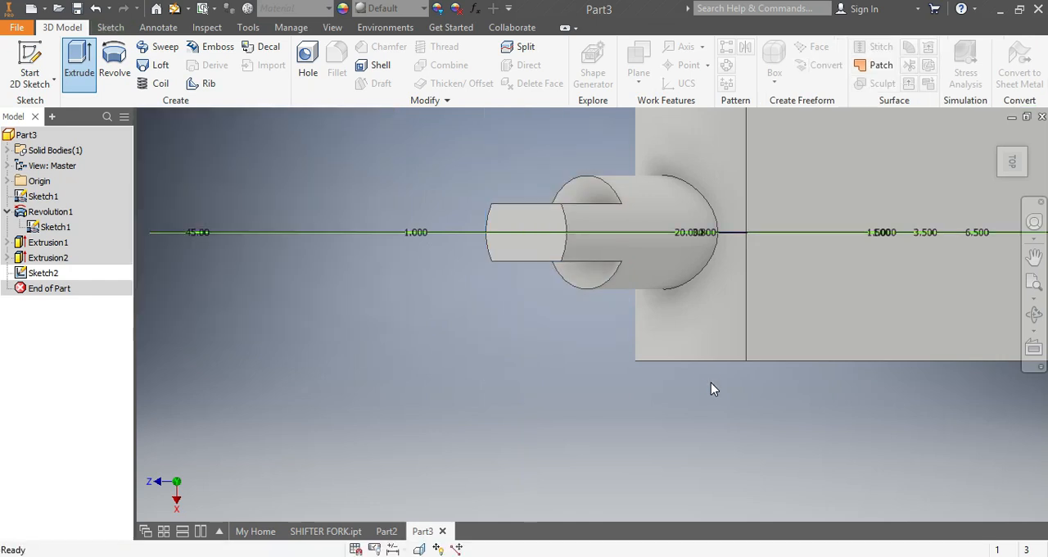
Step: Compare the part with the finished model in SHIFTER FORK.ipt and return to Part3
scroll(917, 314, "up", 5)
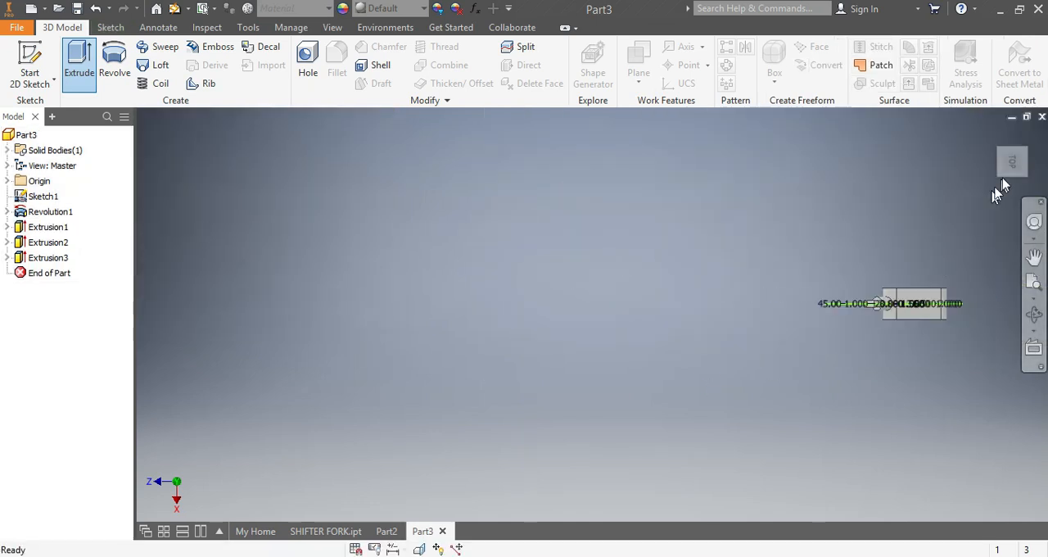
mouse_move(1016, 168)
left_mouse_down()
mouse_move(1013, 124)
mouse_move(1012, 162)
left_mouse_up()
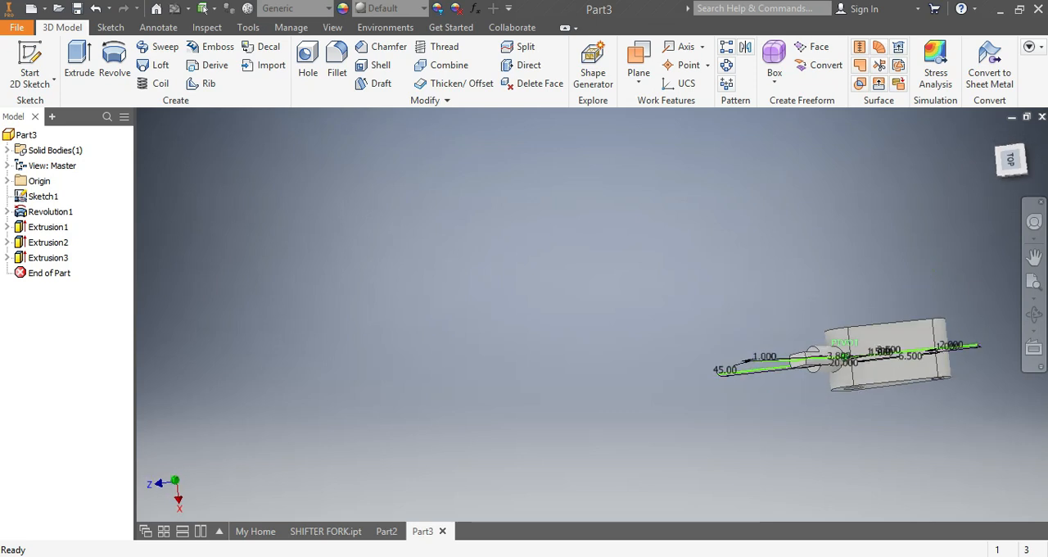
left_click(312, 531)
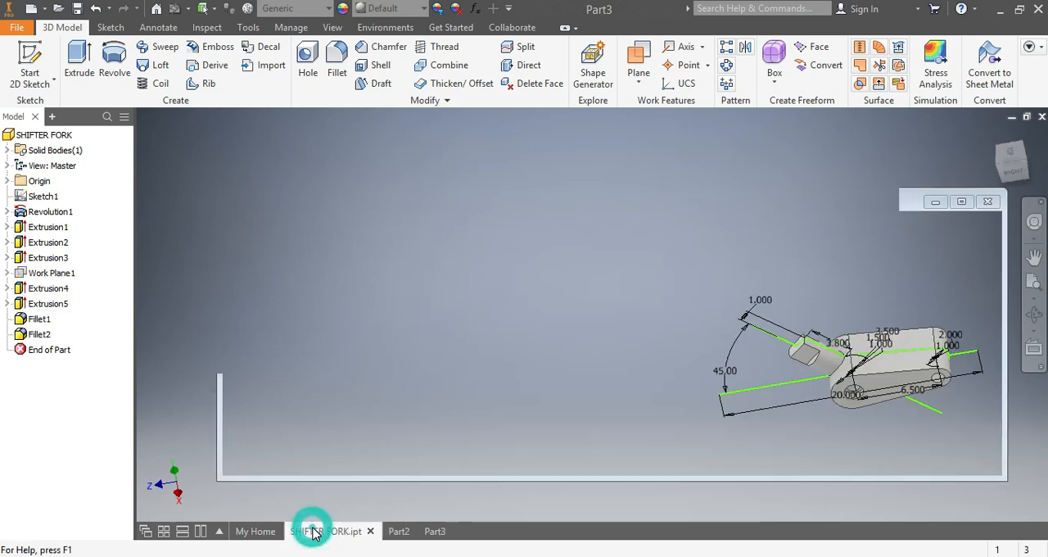
left_click_drag(1012, 161, 956, 217)
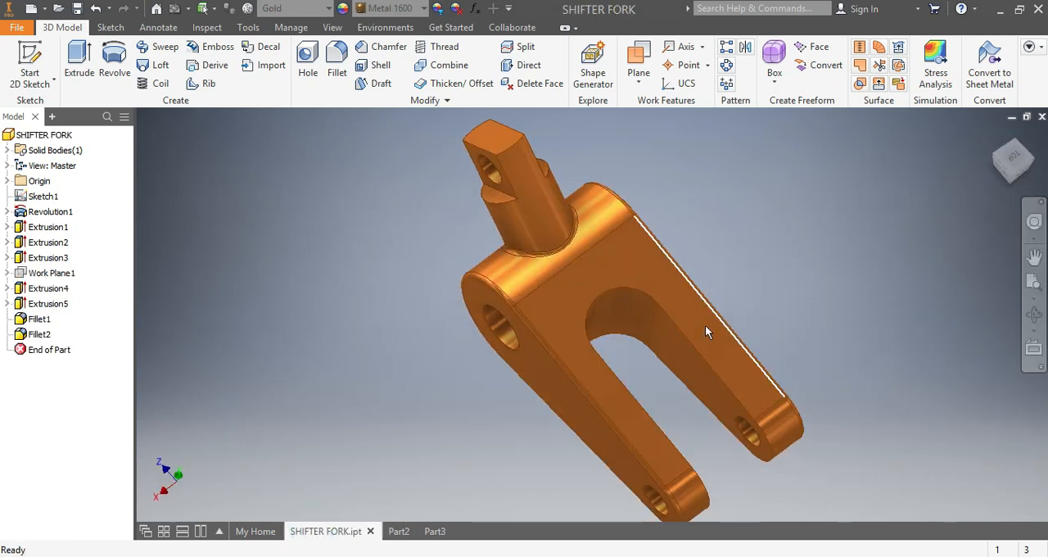
left_click(434, 532)
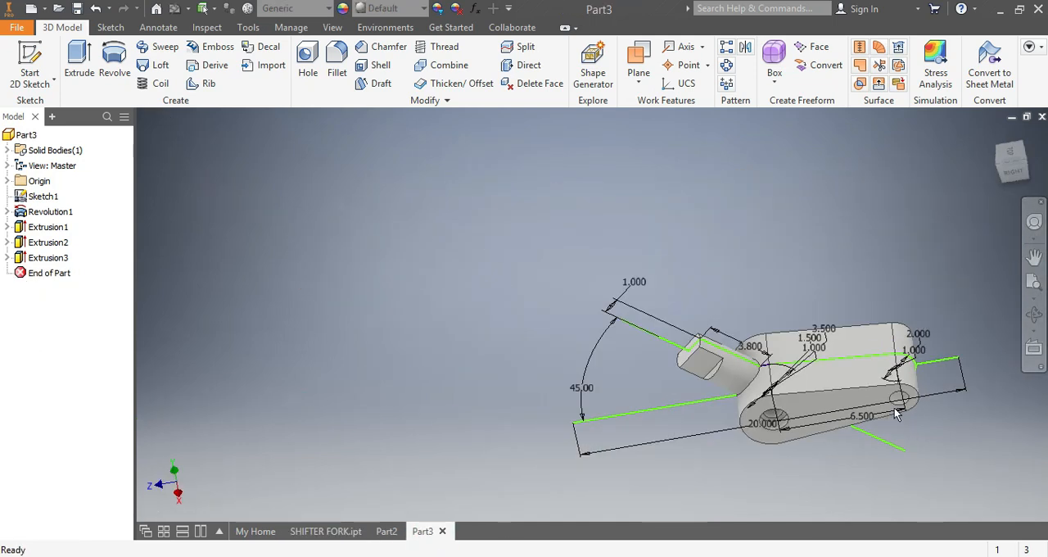
Step: Create a work plane from the origin XZ Plane with an offset of 0.0
left_click(7, 181)
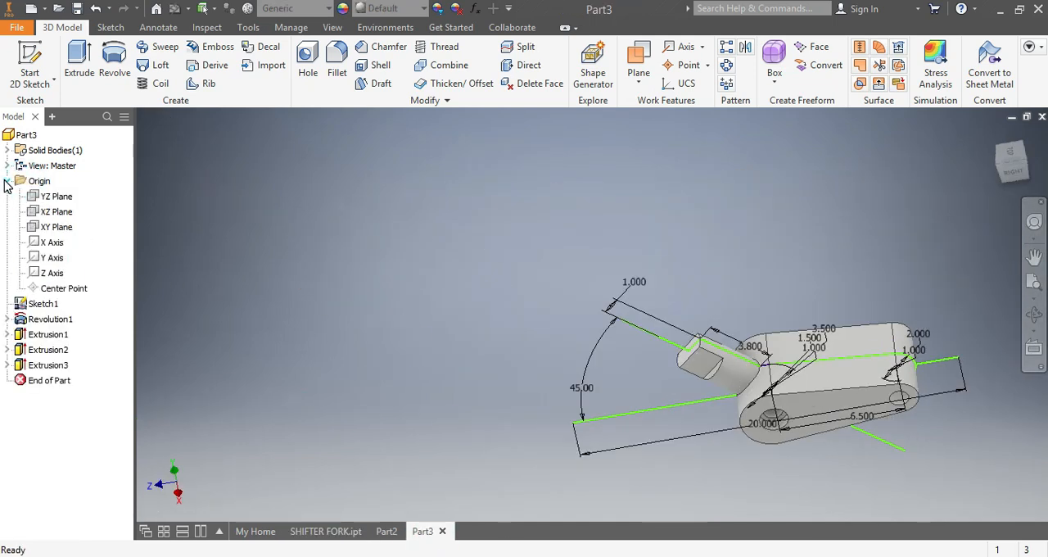
left_click(56, 212)
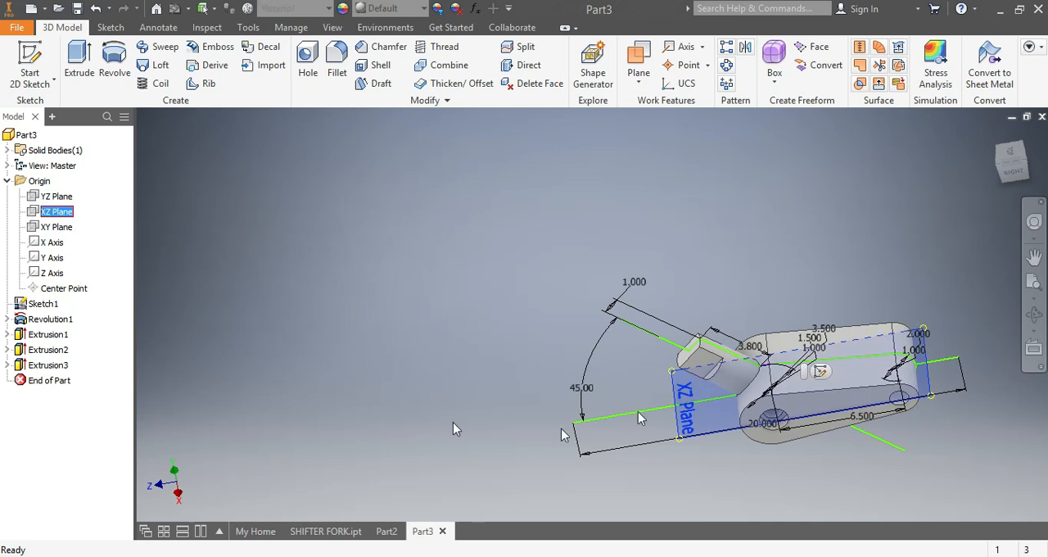
left_click(638, 57)
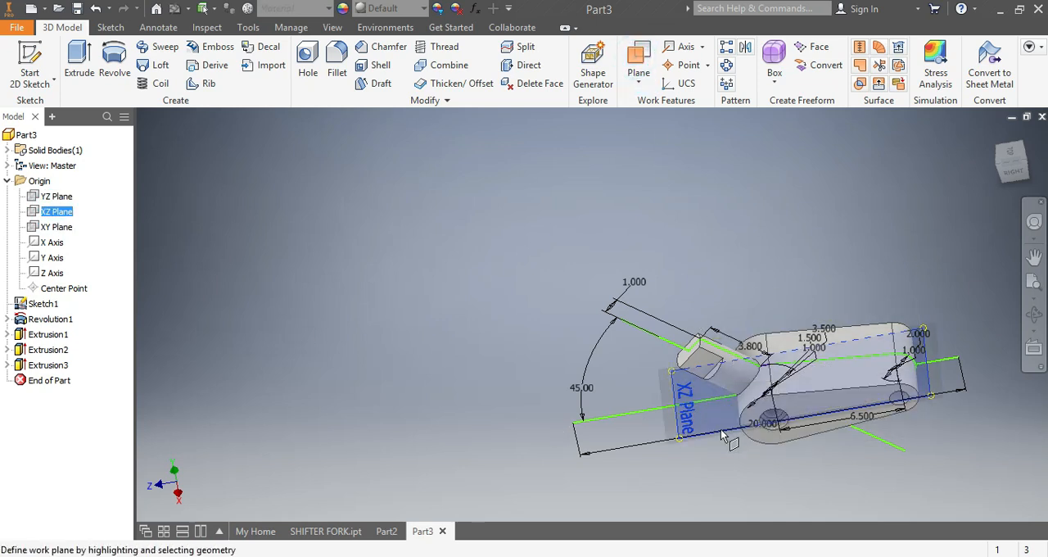
left_click(686, 422)
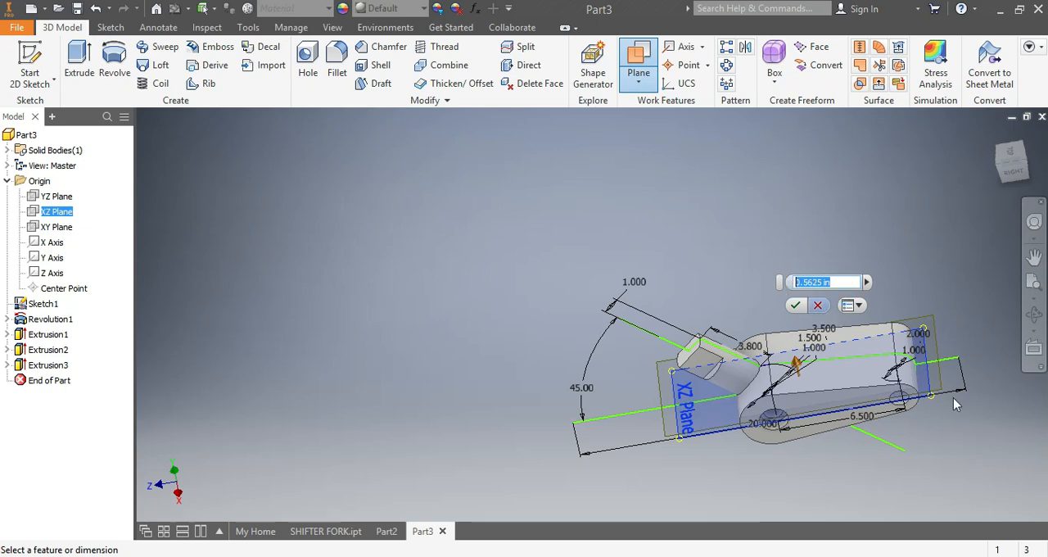
type("0.0")
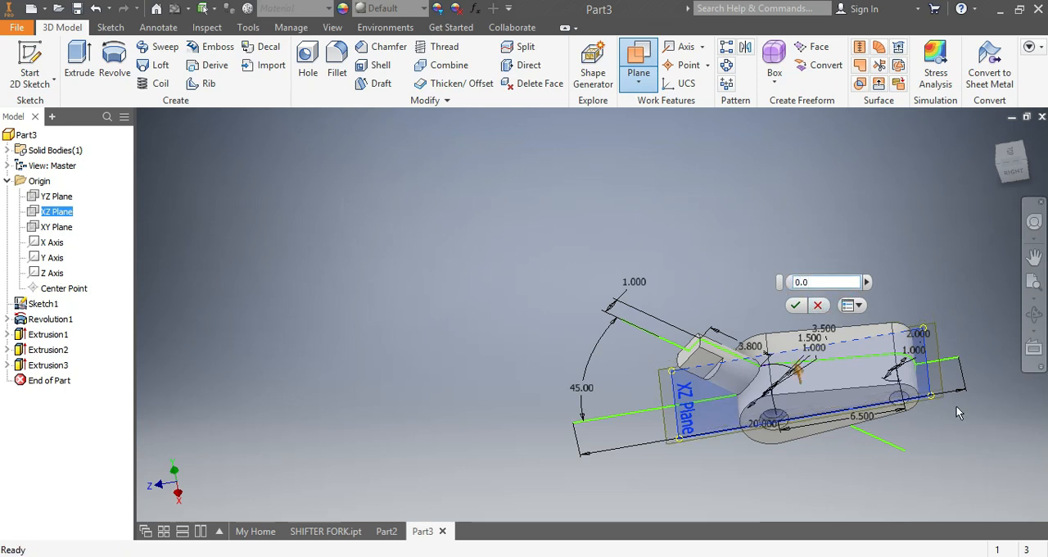
left_click(795, 305)
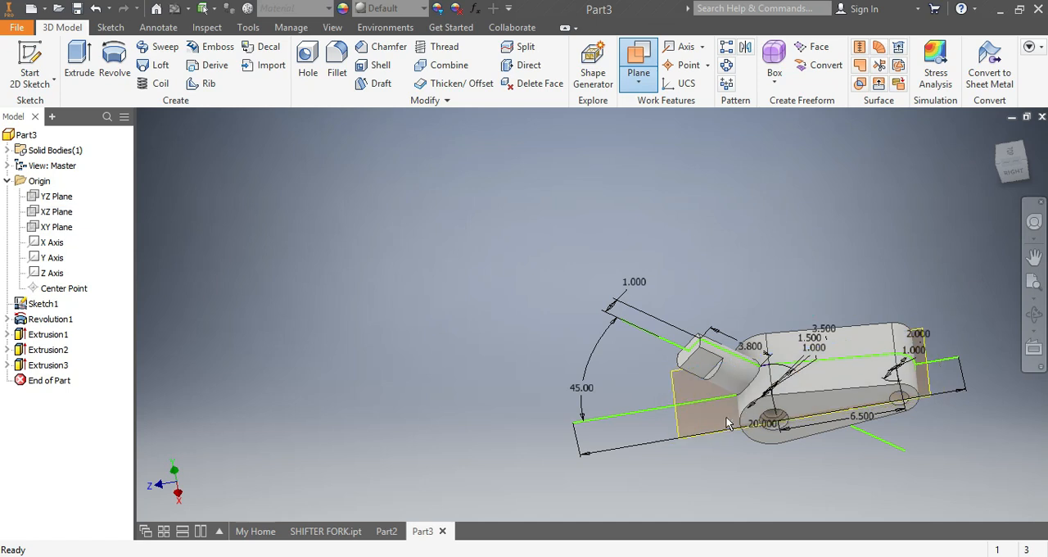
Step: Start a new sketch on the offset work plane and slice the graphics to expose the body's section
right_click(683, 440)
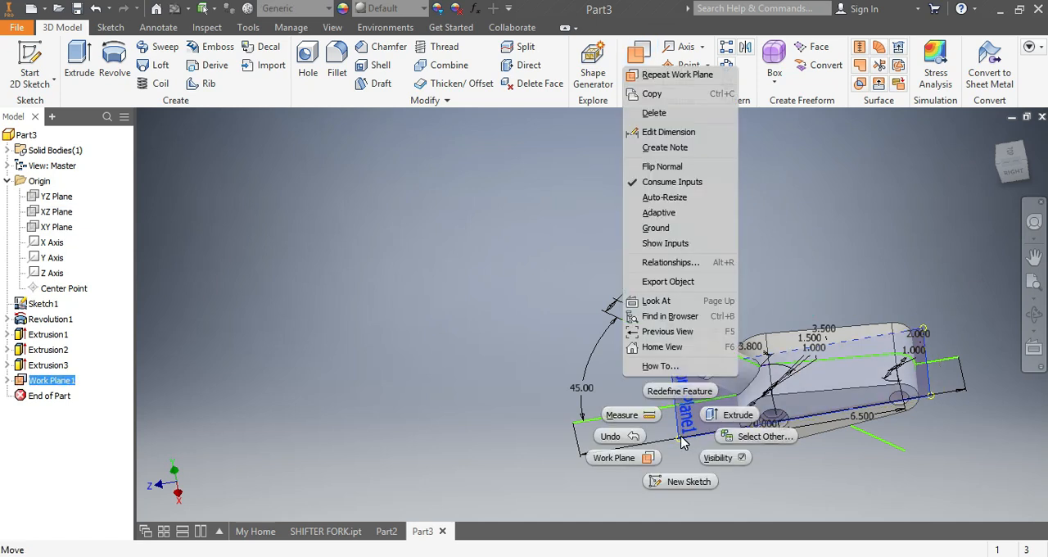
left_click(690, 481)
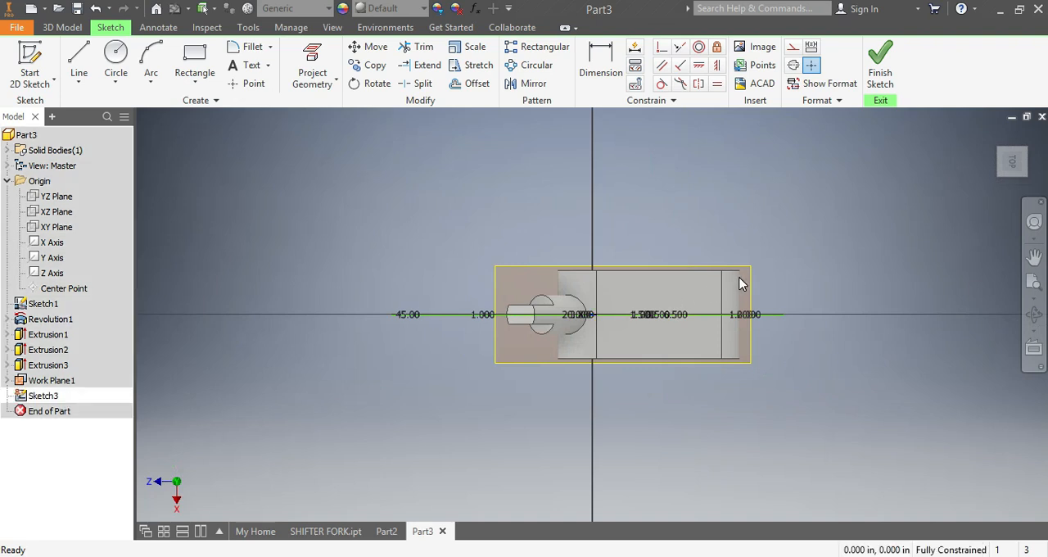
scroll(720, 286, "down", 3)
right_click(299, 262)
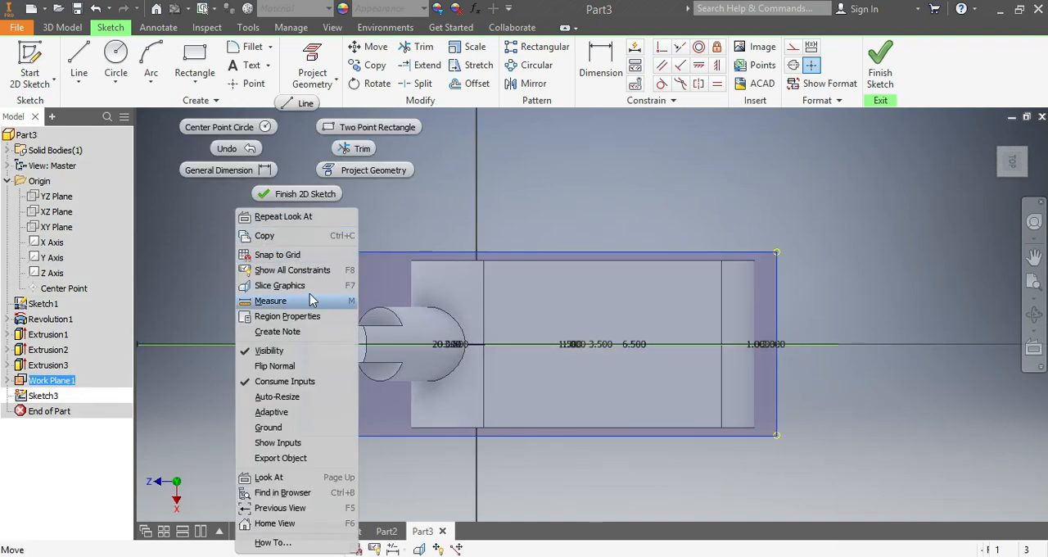
left_click(279, 285)
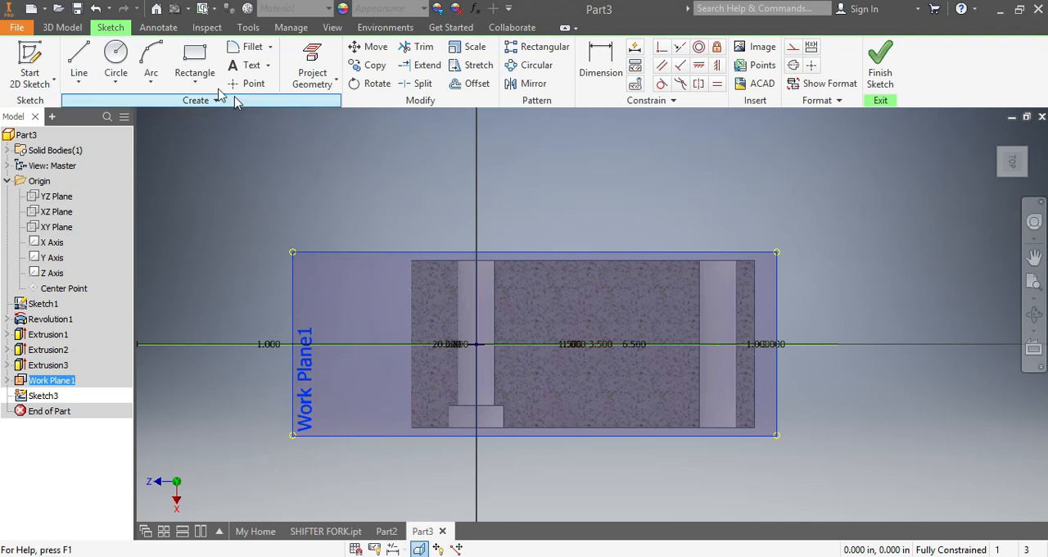
Step: Sketch a rectangle about 2.67 in high from inside the body's section, around the smaller bore and past the body's far end
left_click(200, 55)
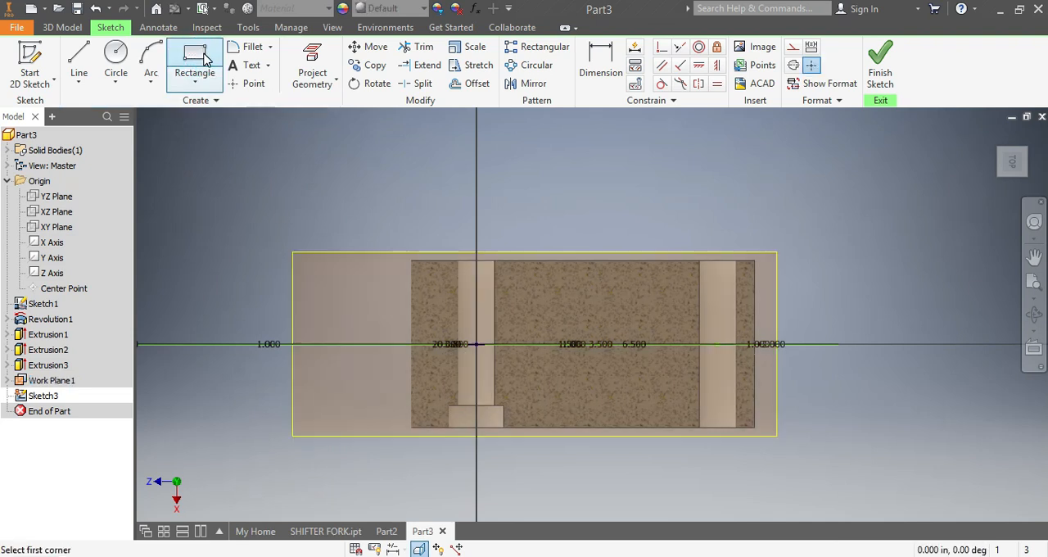
left_click(532, 299)
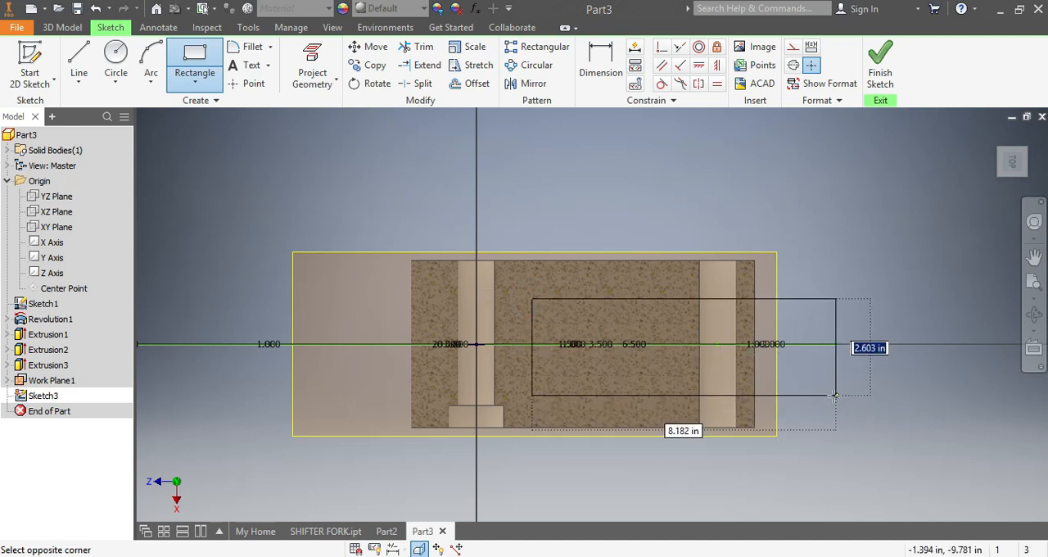
left_click(809, 398)
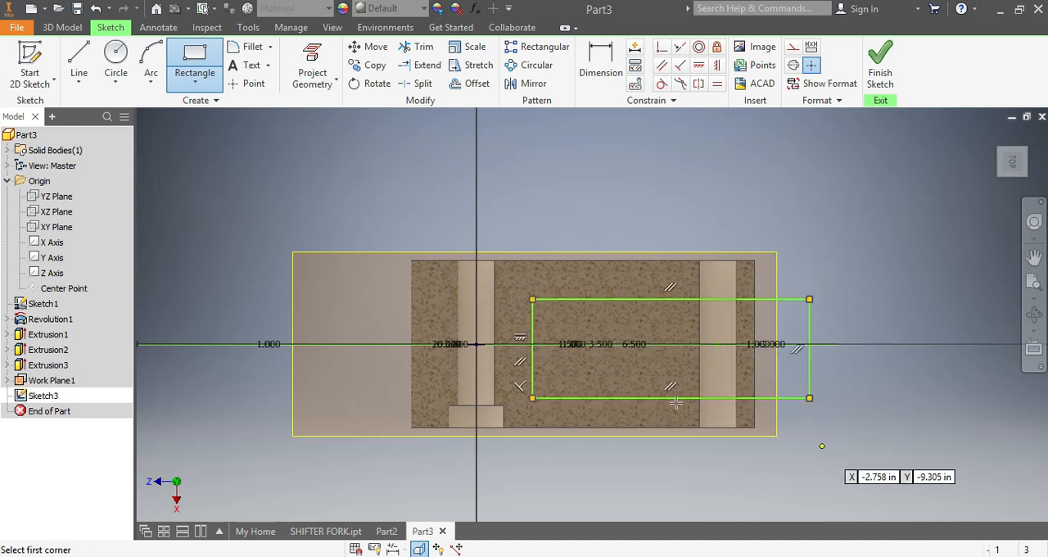
Step: Dimension the rectangle's outer short edge to 2.25 in
left_click(595, 78)
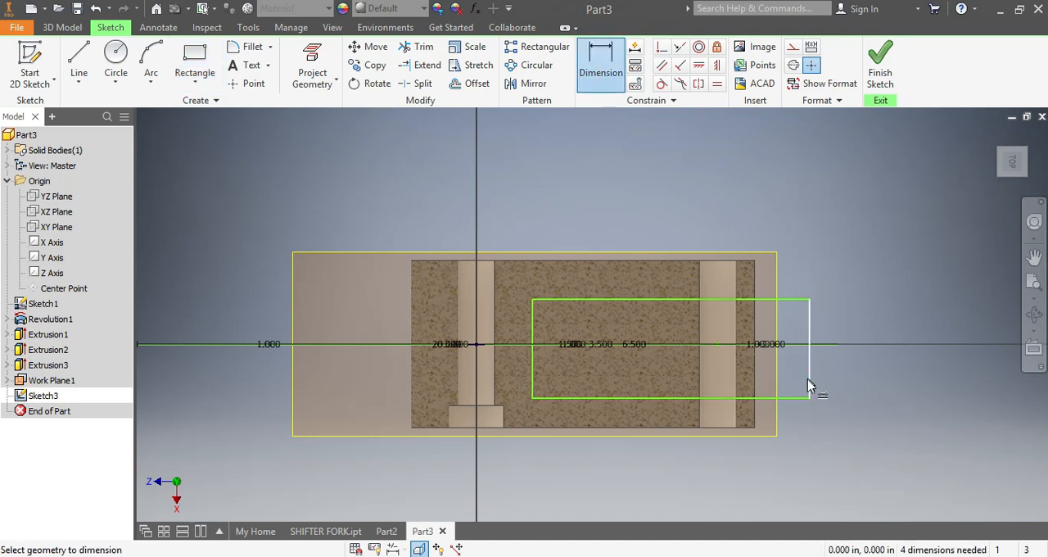
left_click(808, 378)
left_click(857, 374)
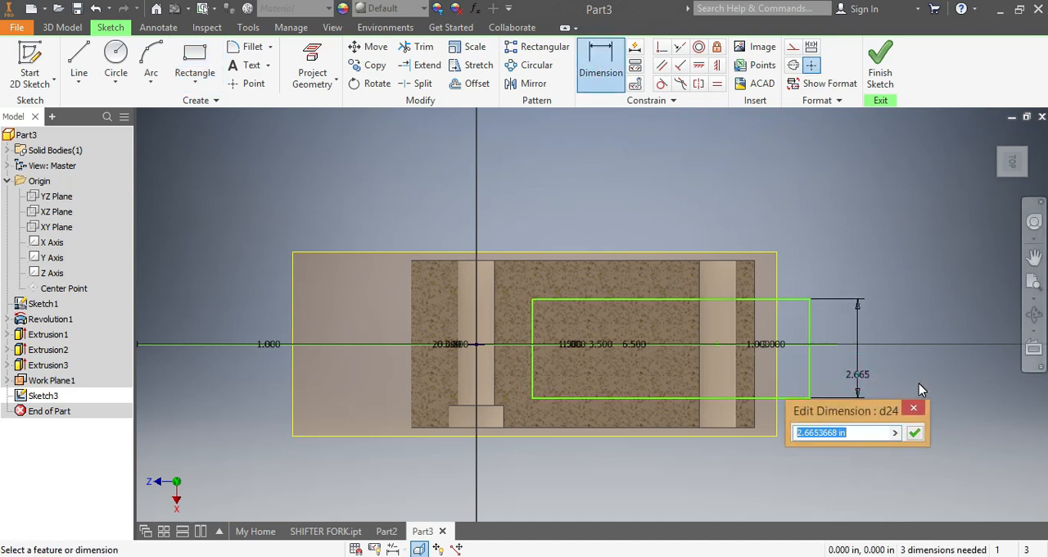
type("2.2")
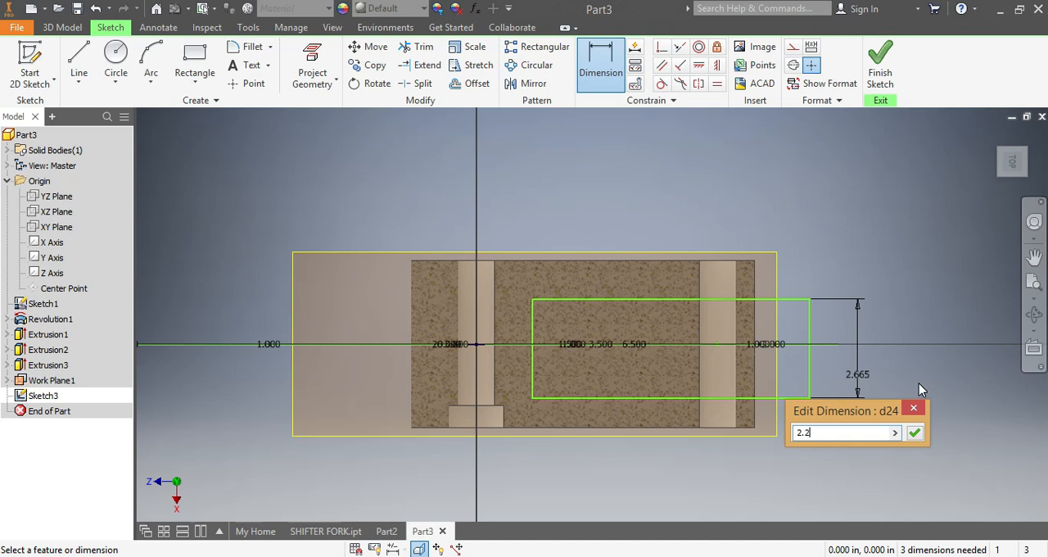
type("5")
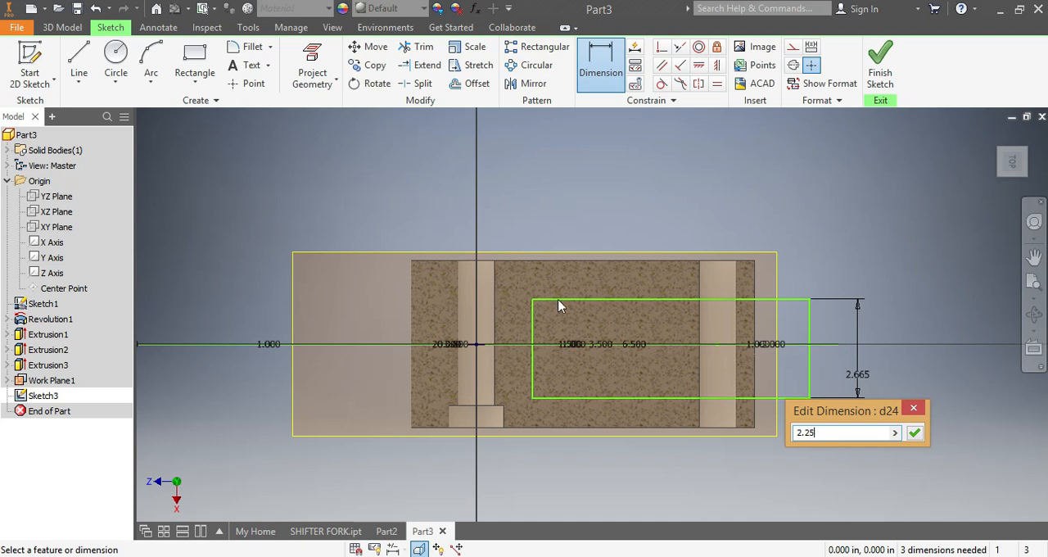
left_click(914, 432)
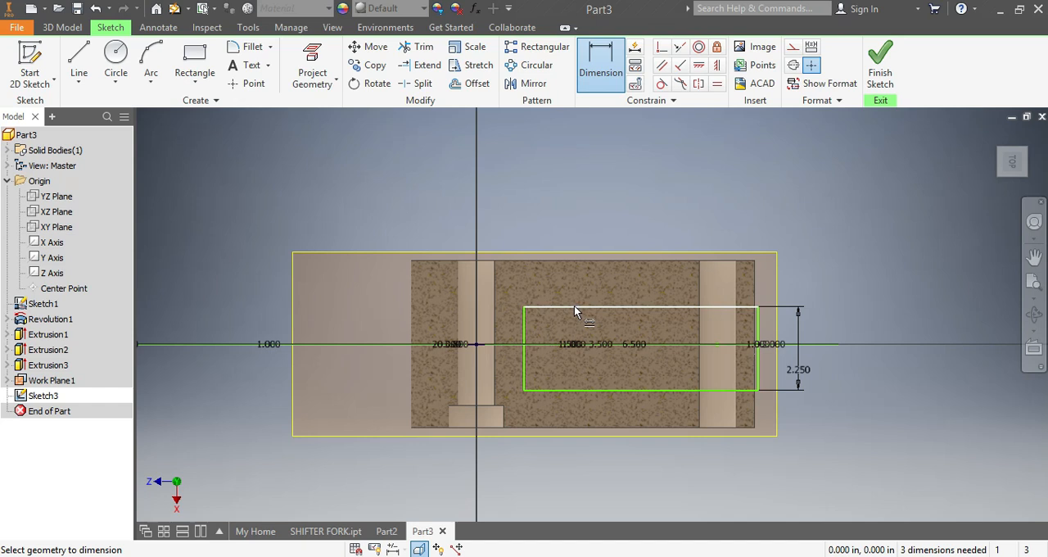
Step: Dimension the rectangle's upper long edge 1.175 in from the origin center point
left_click(574, 307)
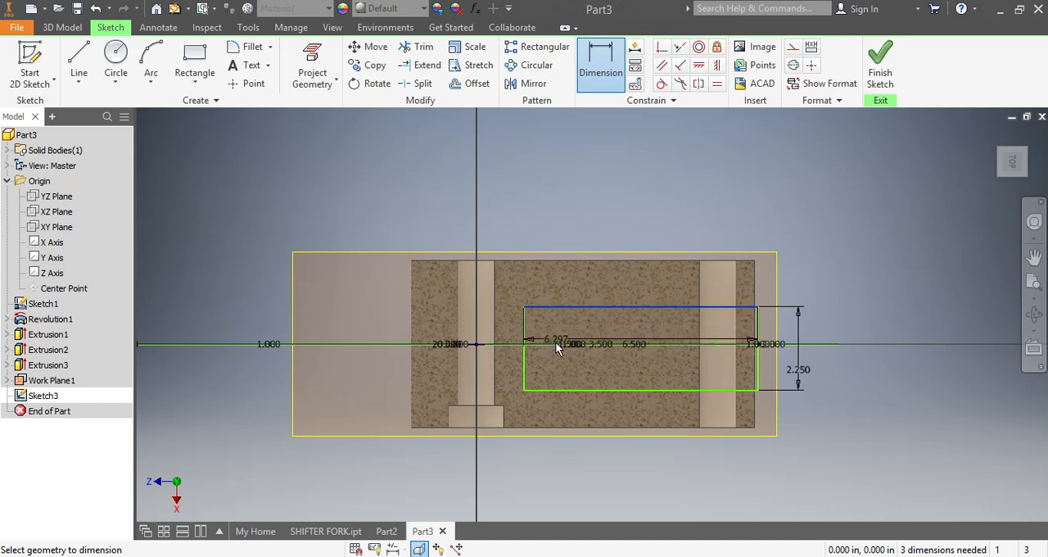
left_click(475, 343)
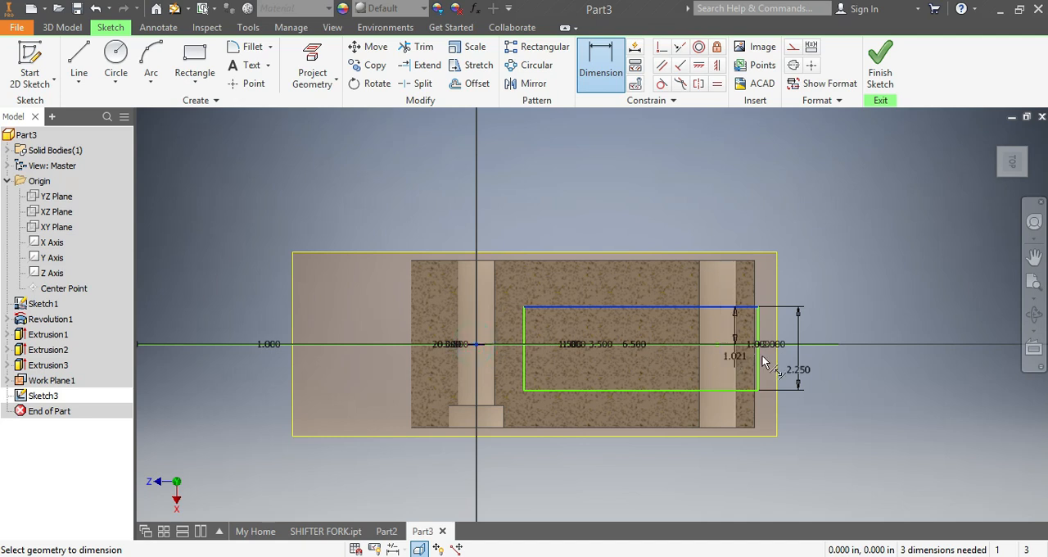
left_click(895, 361)
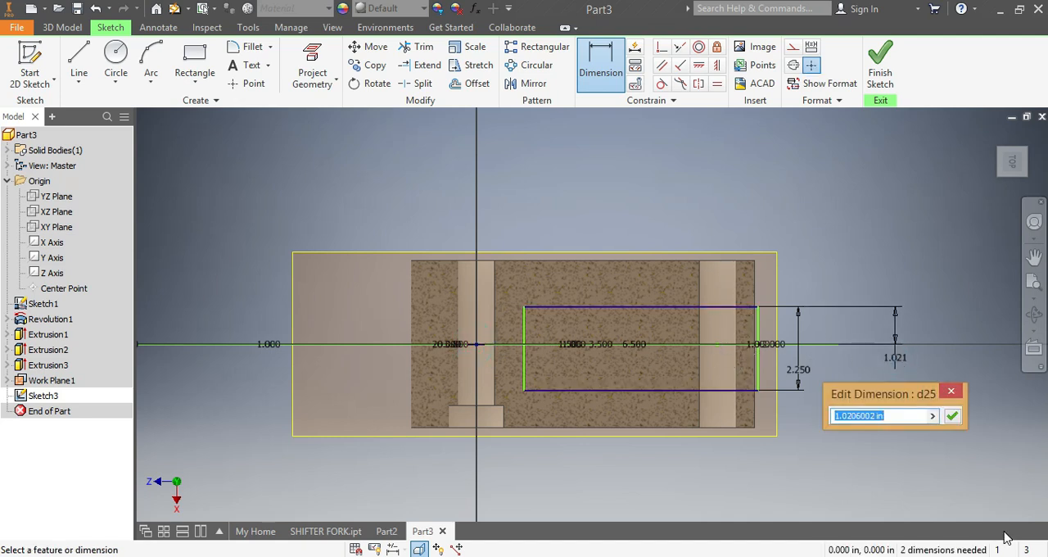
type("1.175")
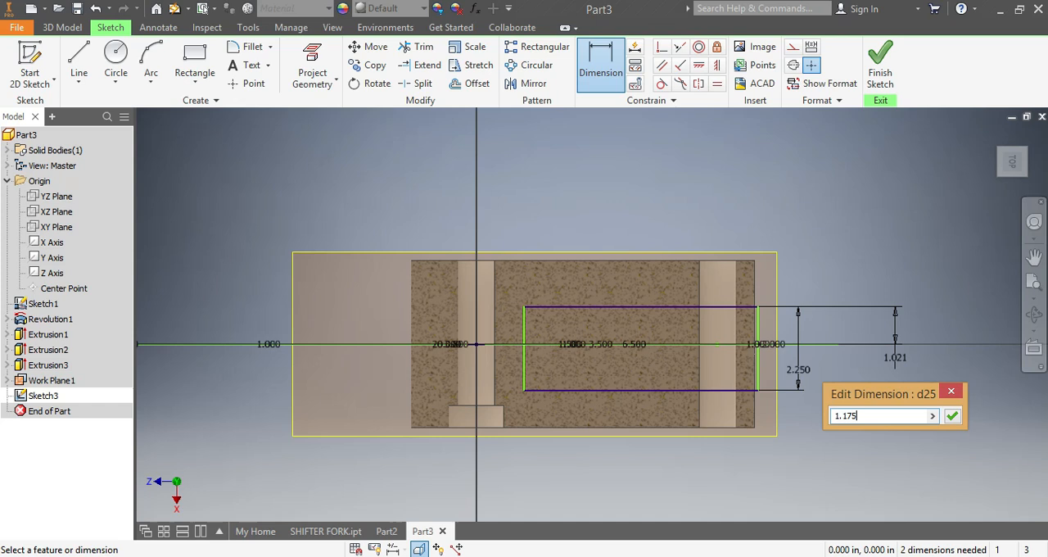
key("Return")
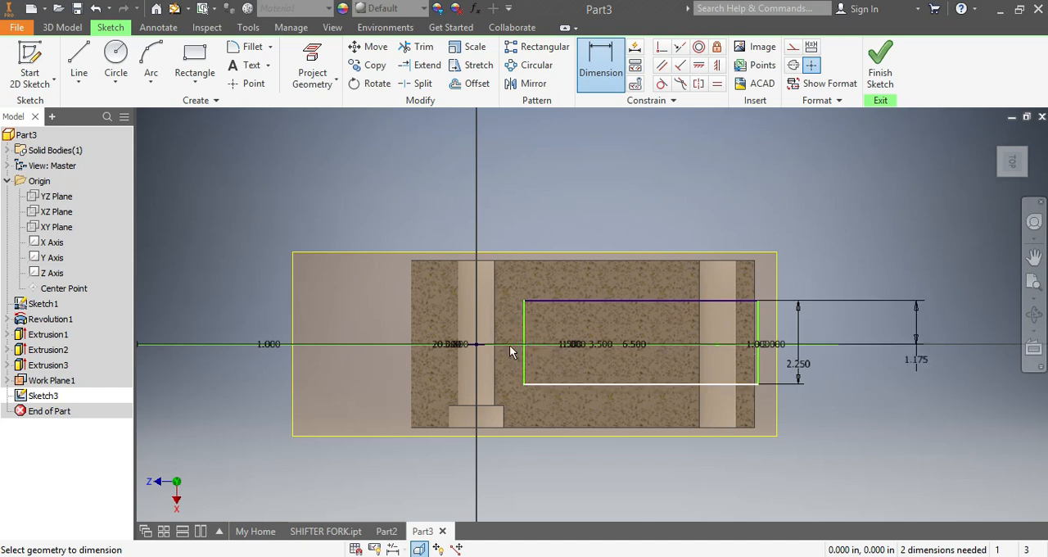
Step: Dimension the rectangle's inner short edge 2.5 in from the origin center point
left_click(601, 76)
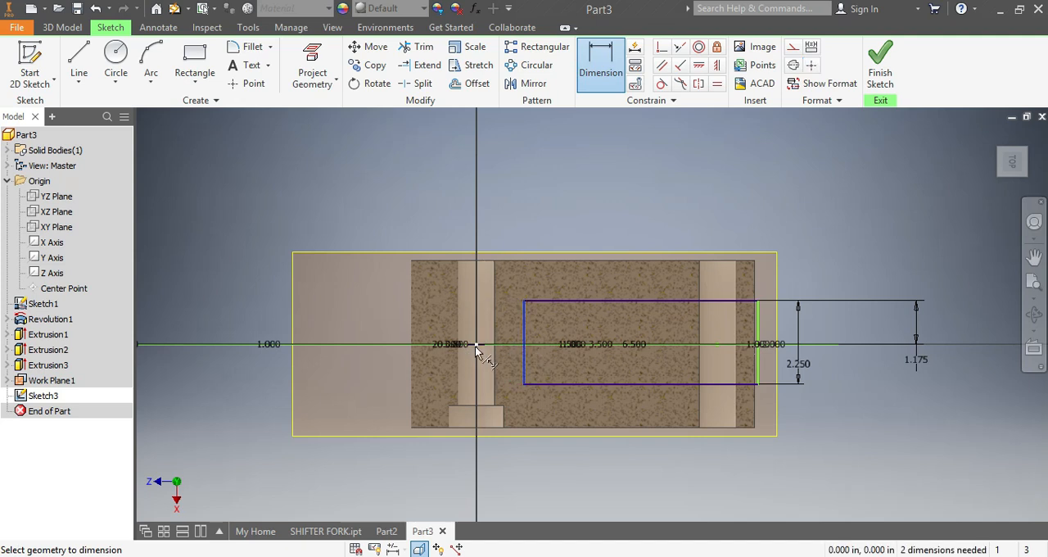
left_click(477, 345)
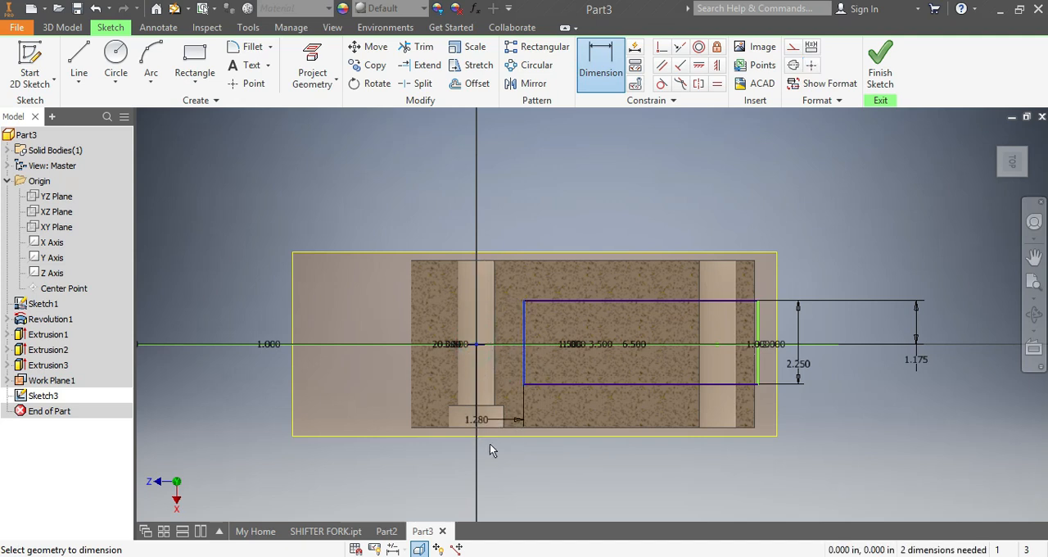
left_click(494, 480)
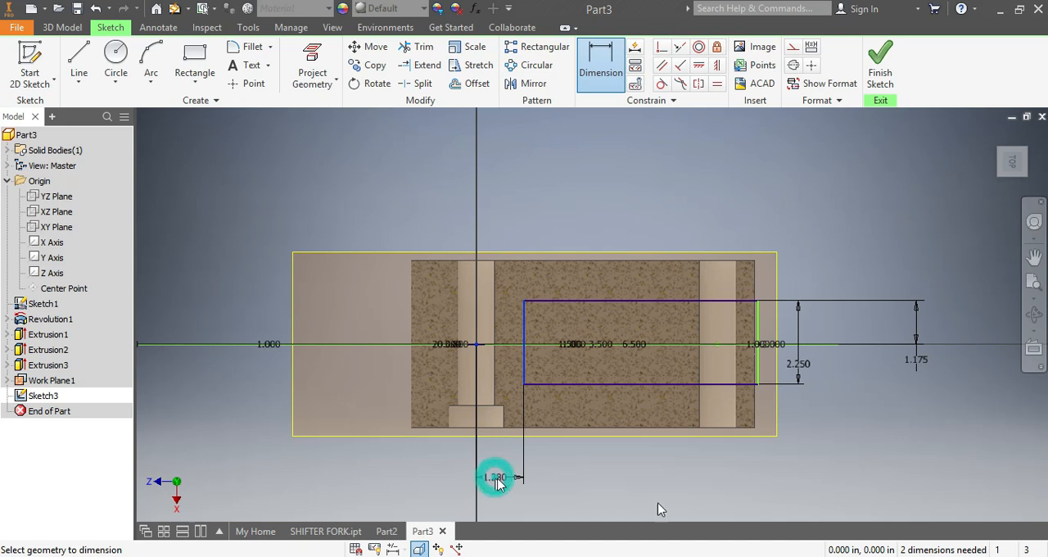
type("2.5")
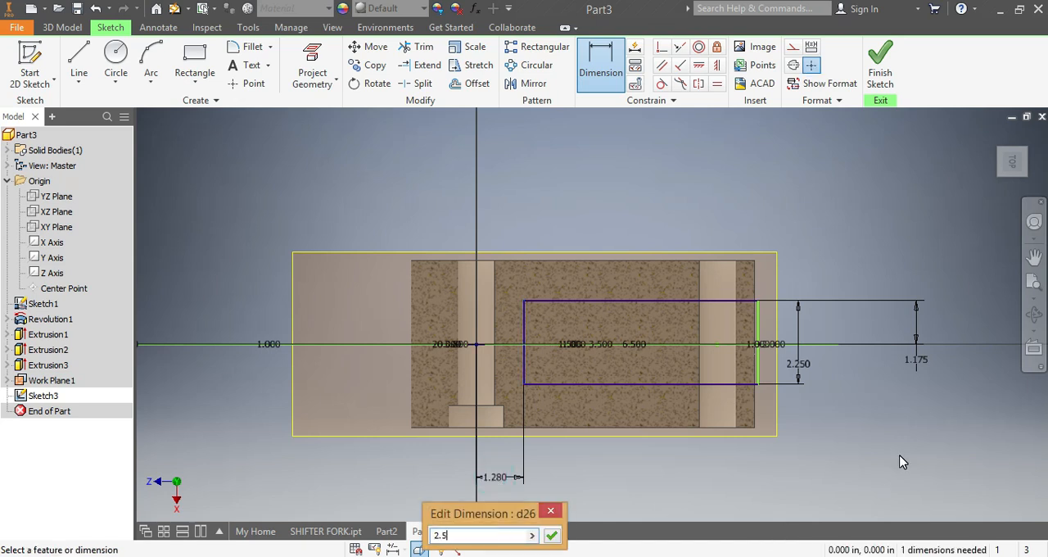
type(".25")
key("Return")
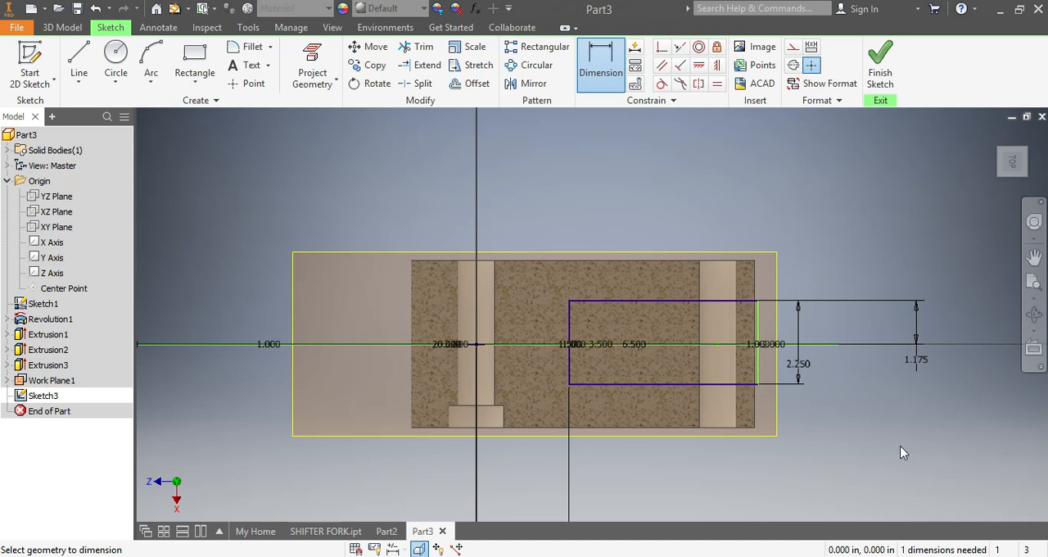
Step: Draw a tangent semicircular arc joining the two inner corners of the rectangle and trim away the inner short edge
scroll(594, 343, "up", 3)
scroll(559, 456, "down", 4)
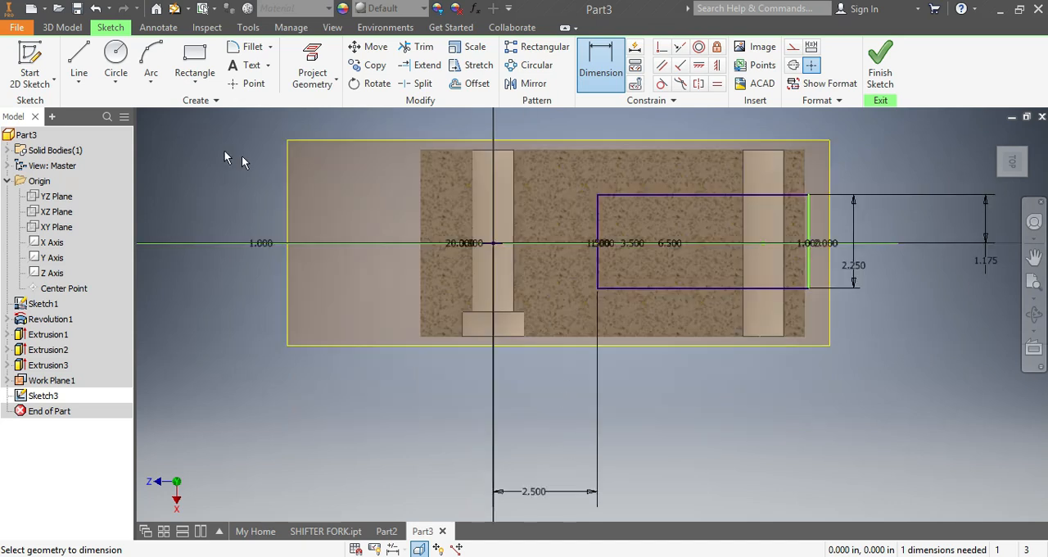
left_click(78, 59)
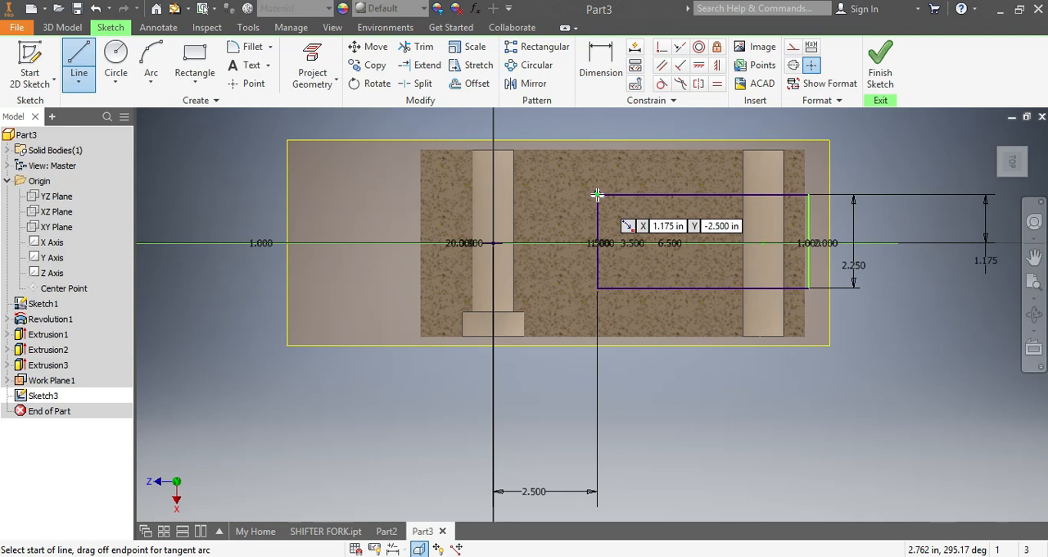
left_click_drag(597, 195, 597, 288)
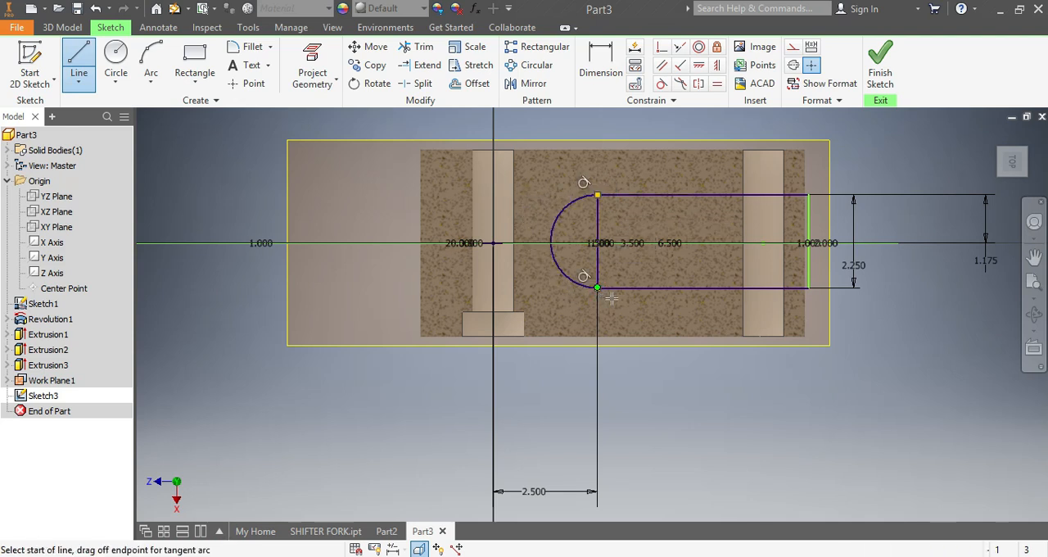
key("Escape")
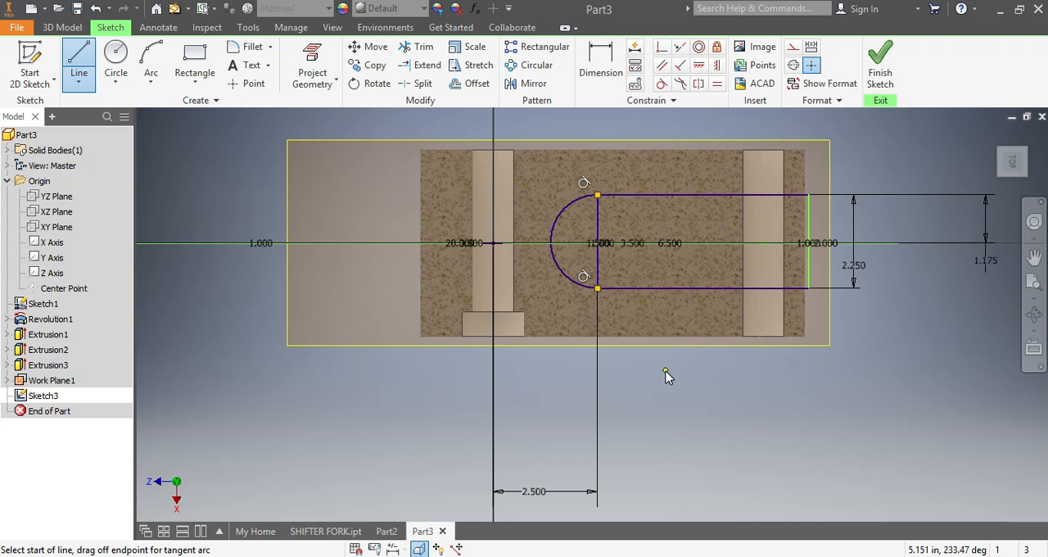
left_click(634, 377)
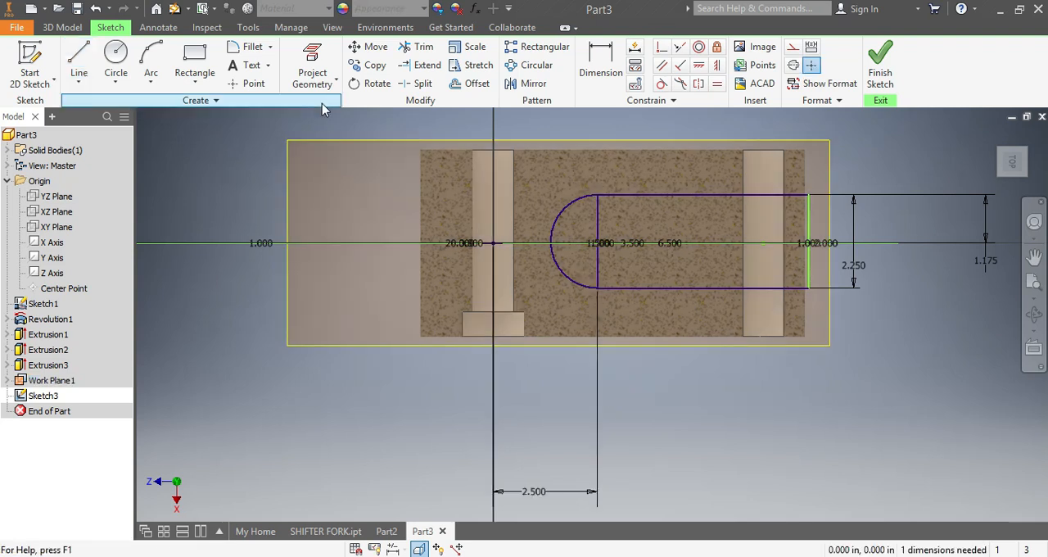
left_click(417, 46)
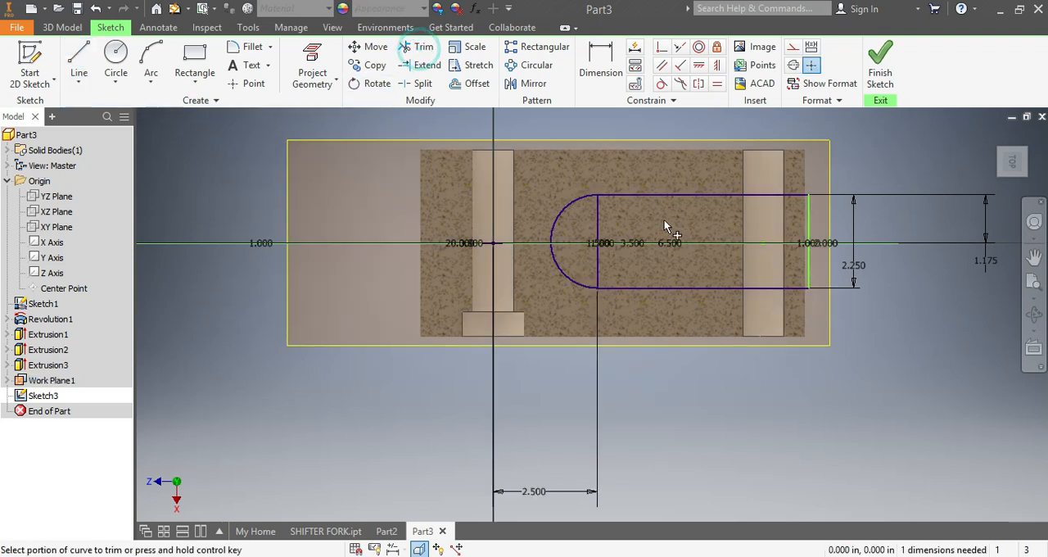
left_click(599, 222)
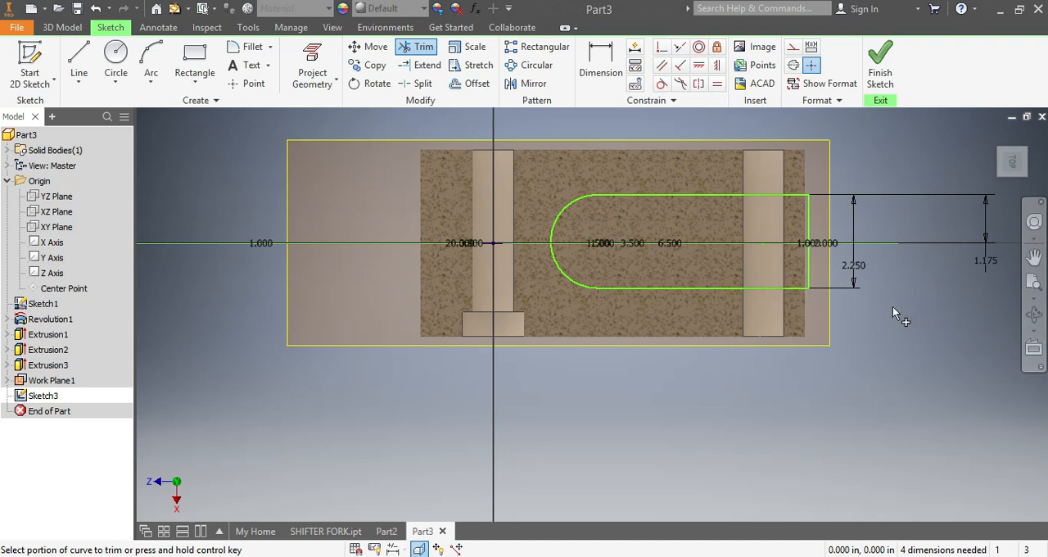
Step: Cut the round-ended slot profile through the link body with a symmetric 6 in Extrude
left_click(65, 28)
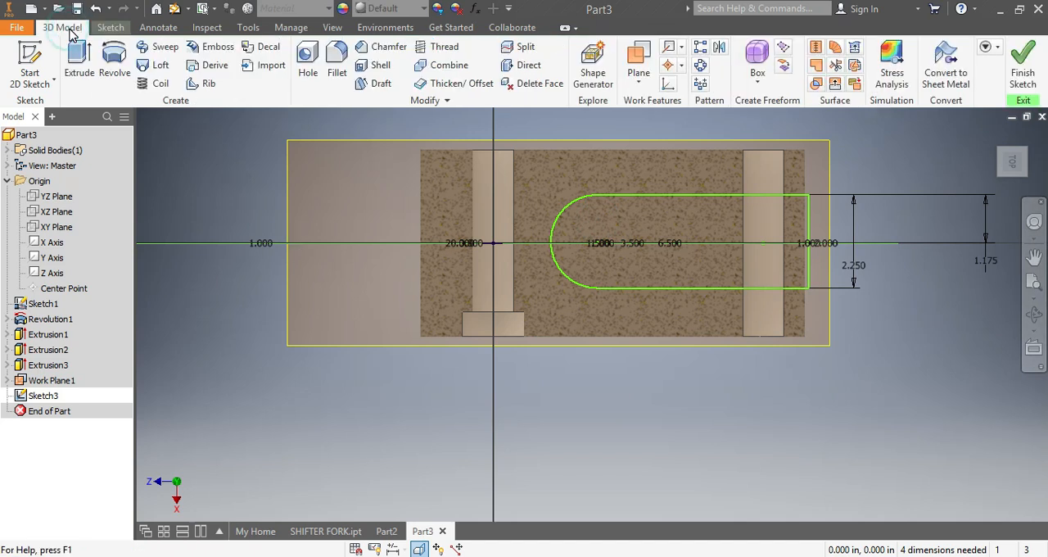
left_click(77, 81)
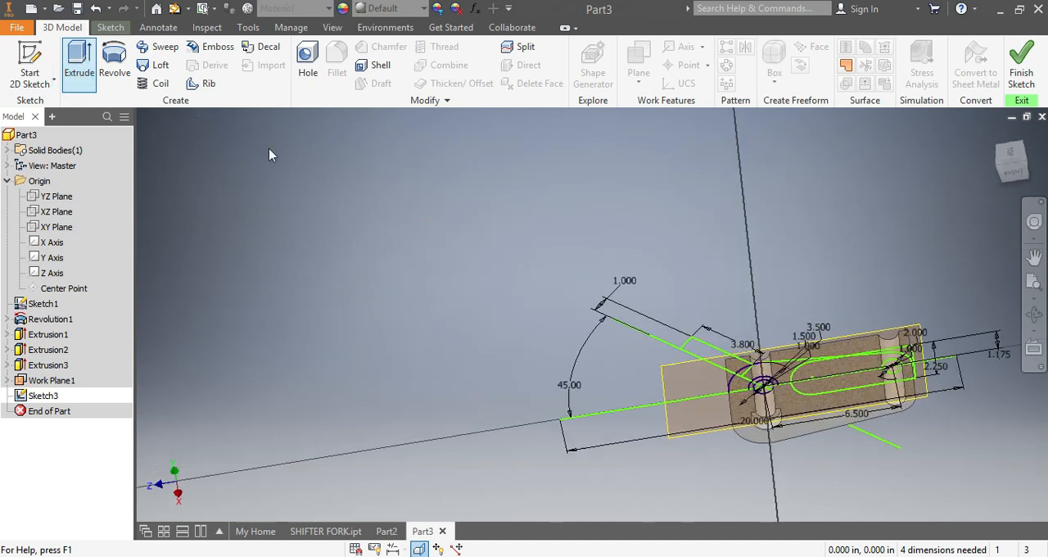
left_click(1008, 153)
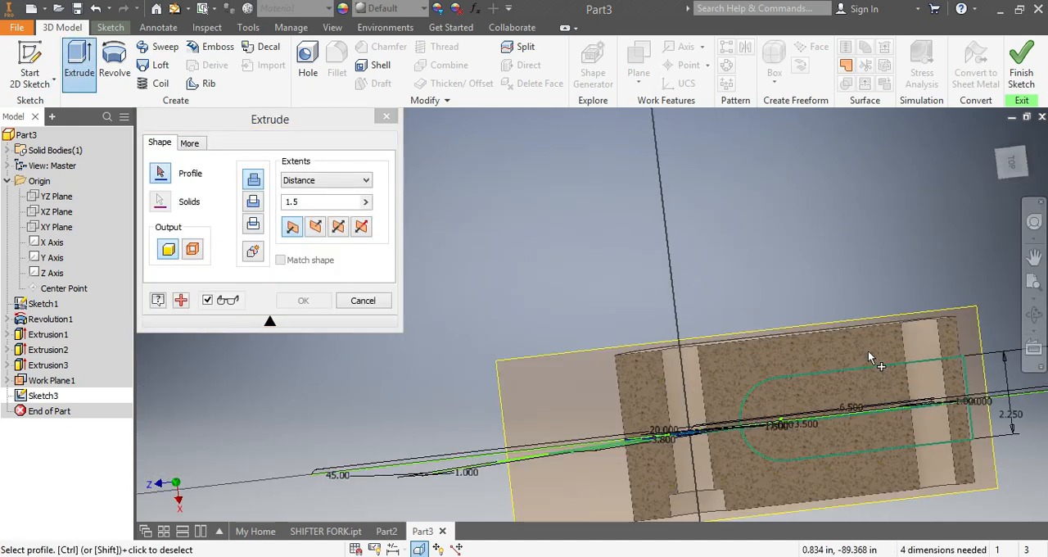
left_click(884, 401)
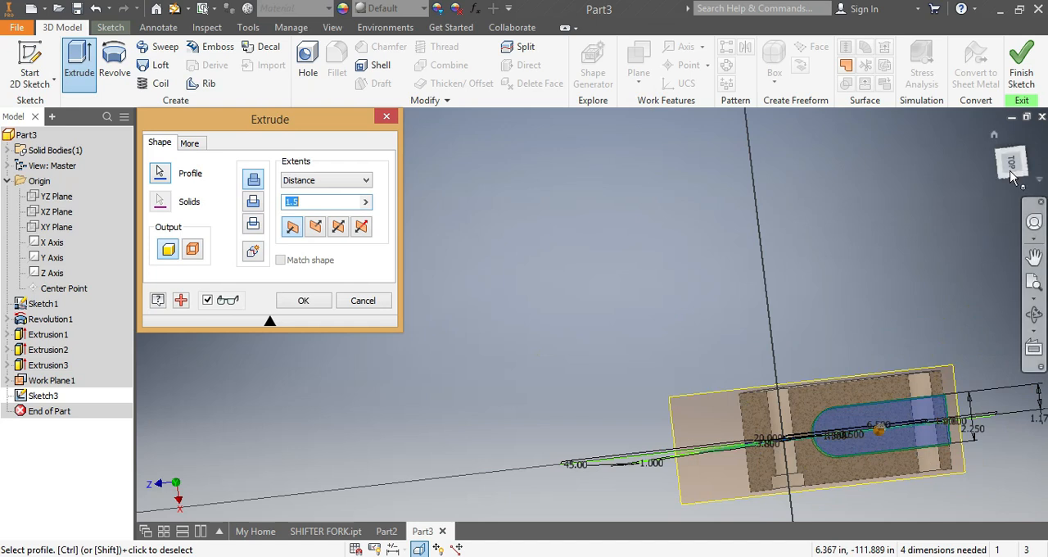
left_click_drag(1010, 161, 964, 174)
left_click(256, 208)
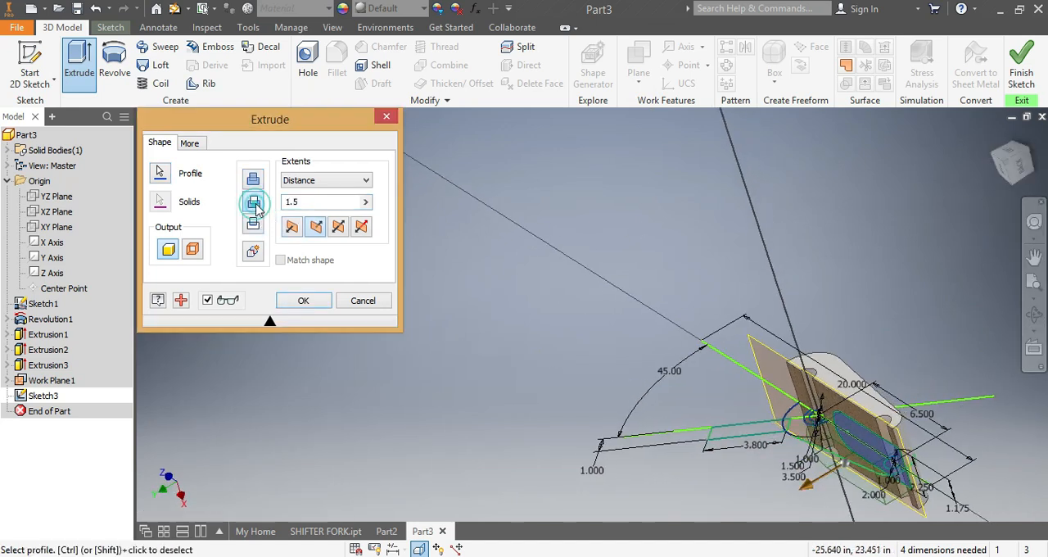
left_click_drag(319, 201, 284, 203)
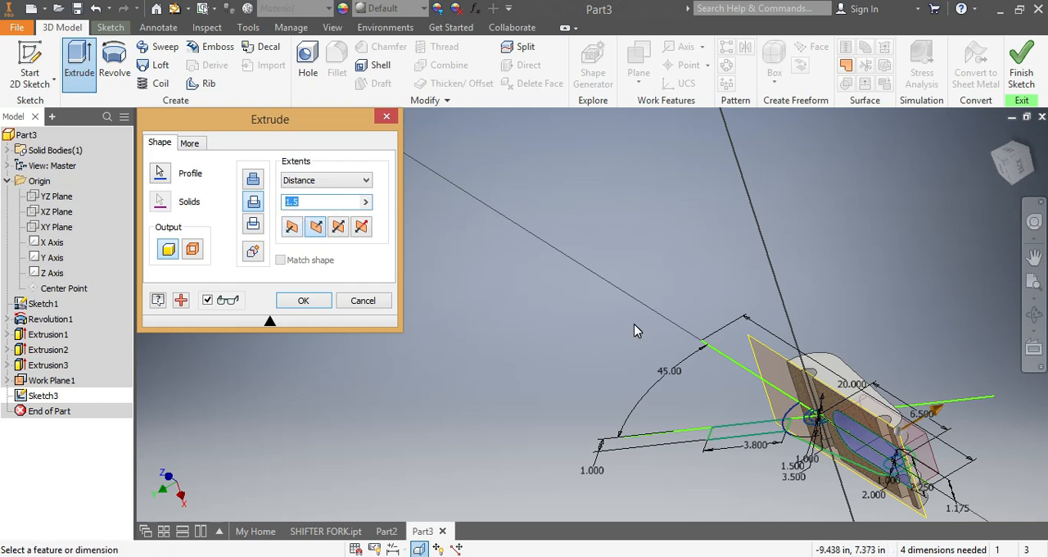
type("6")
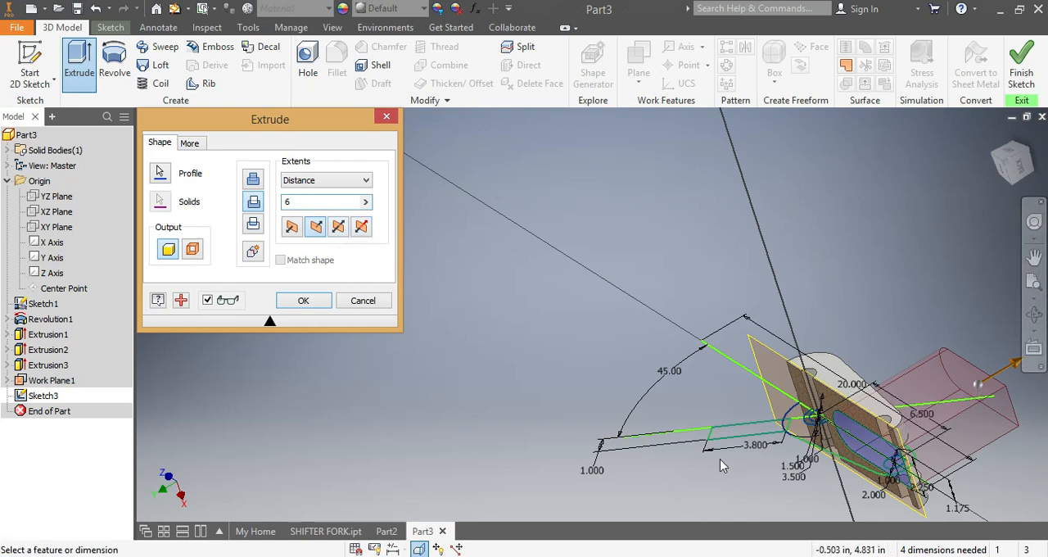
left_click(339, 227)
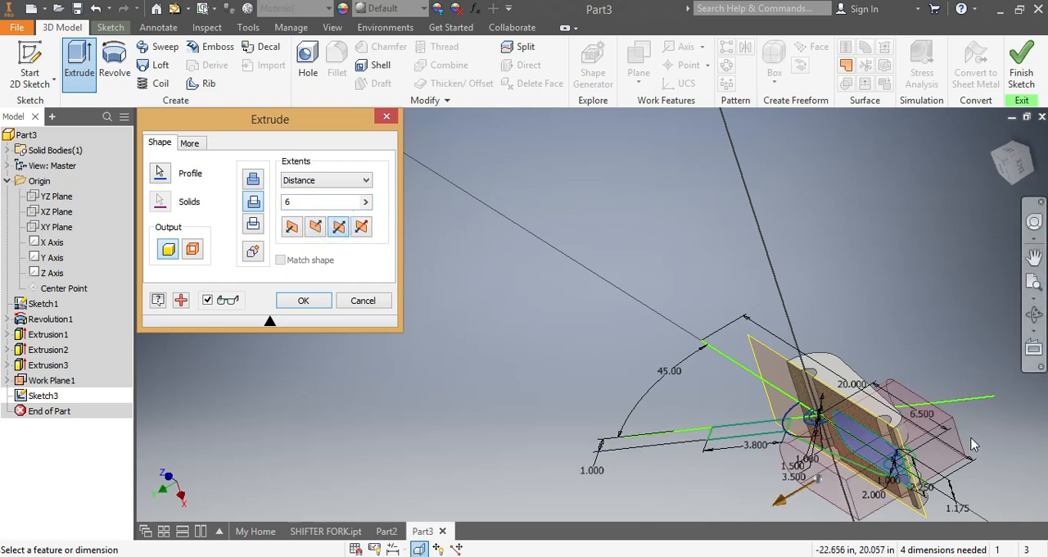
left_click(303, 301)
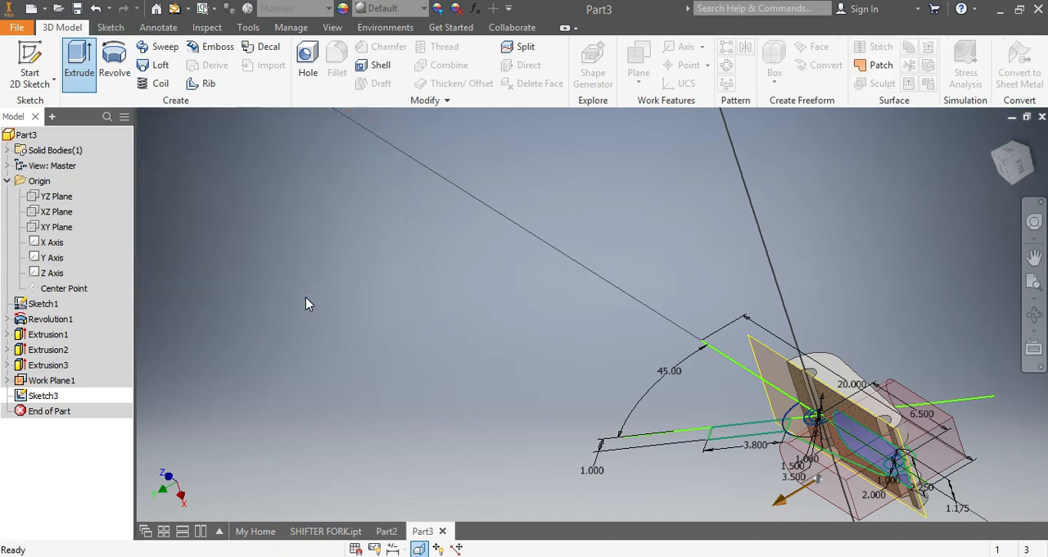
Step: Start a sketch on the arm's flat face and draw a circle about 0.84 in in diameter on the arm's centerline
left_click(1007, 170)
left_click(1006, 167)
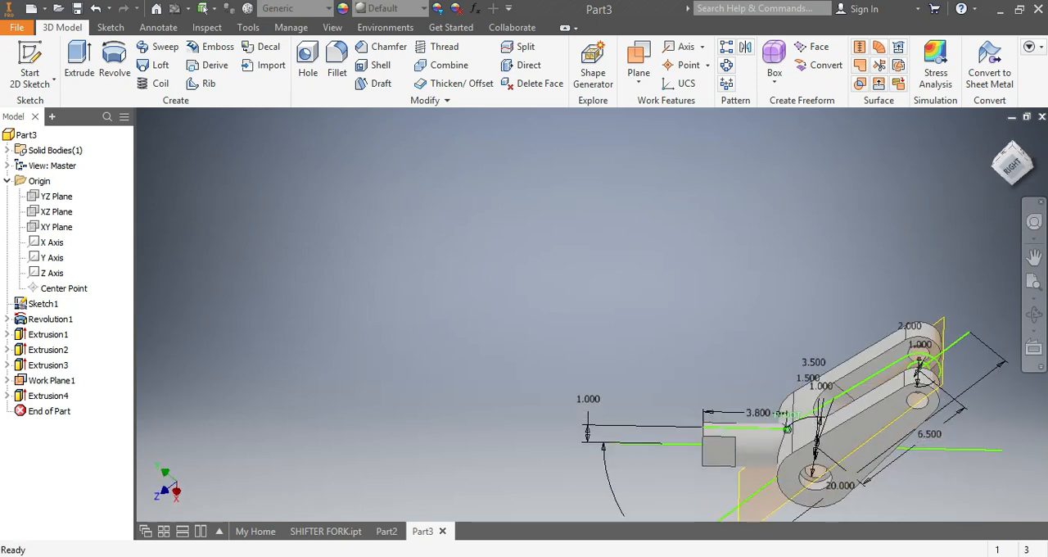
left_click(1009, 167)
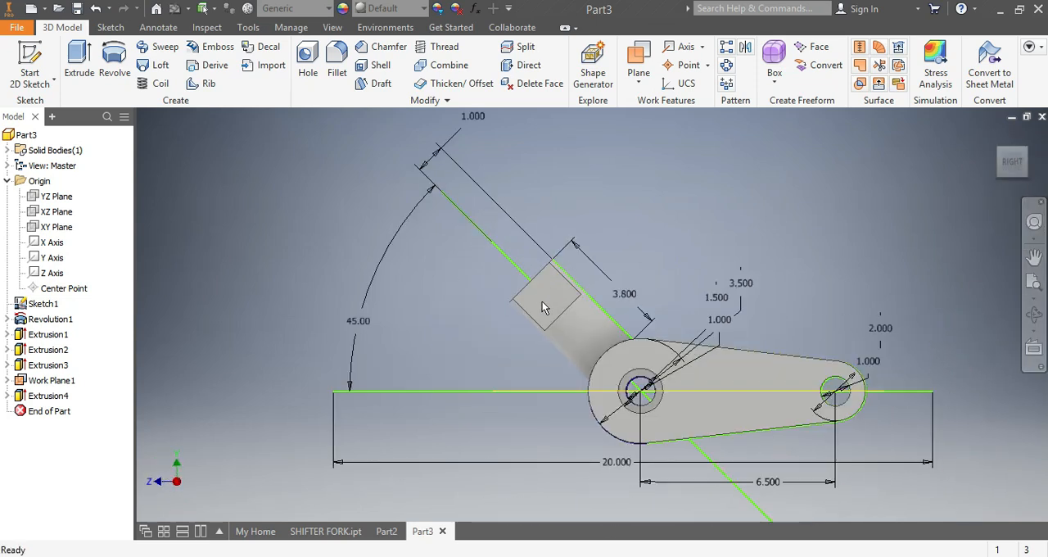
scroll(540, 303, "up", 3)
left_click(545, 293)
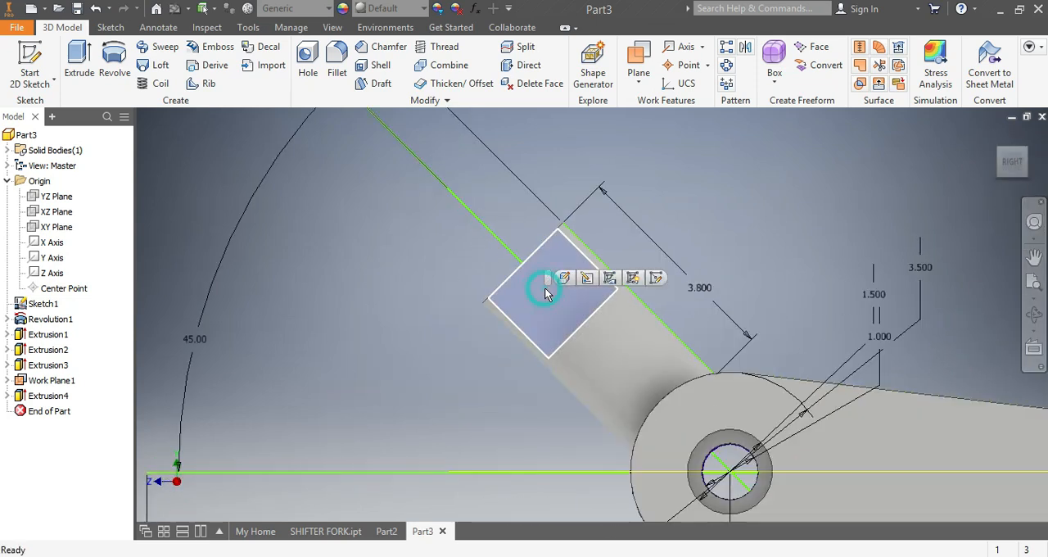
left_click(658, 279)
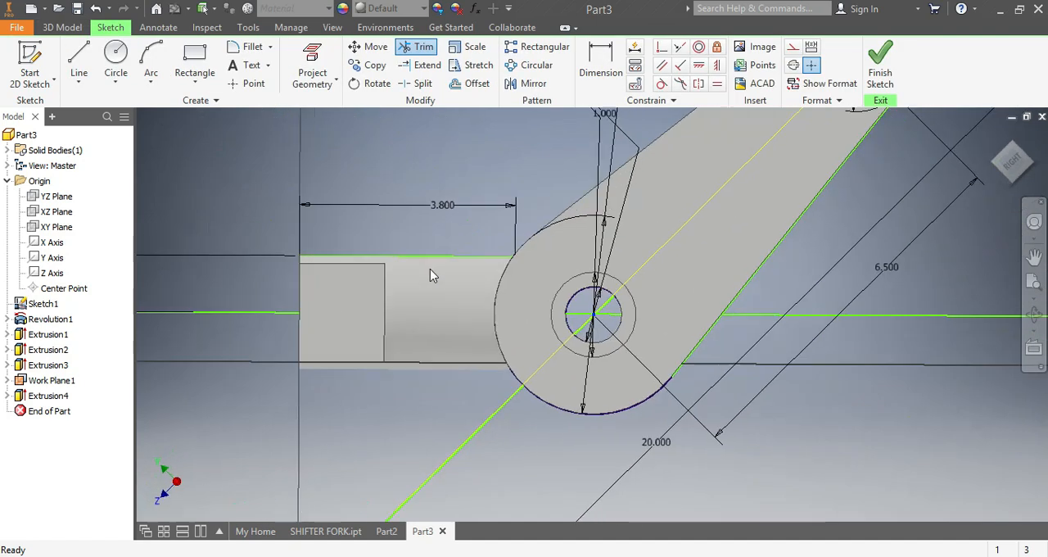
left_click(115, 61)
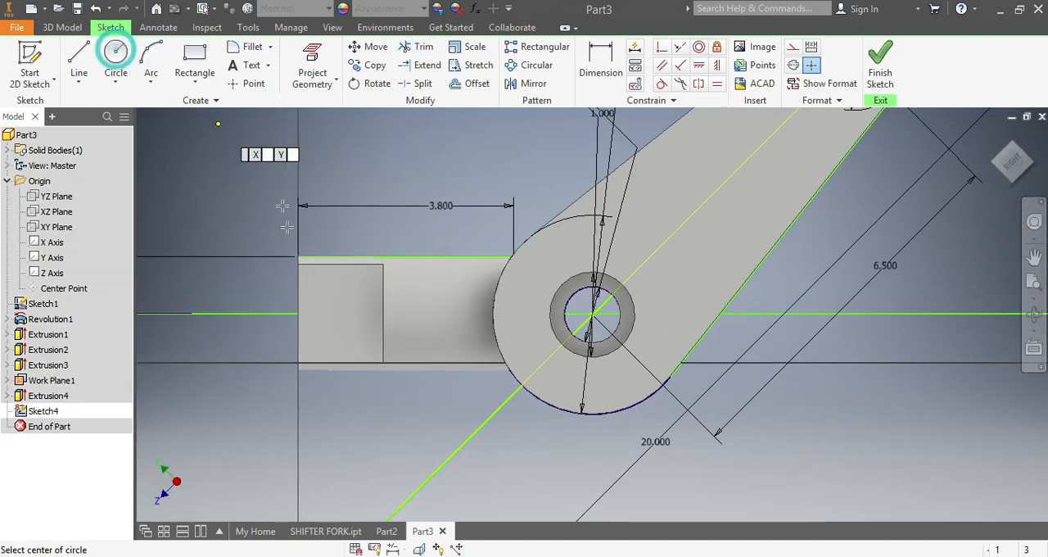
left_click(335, 313)
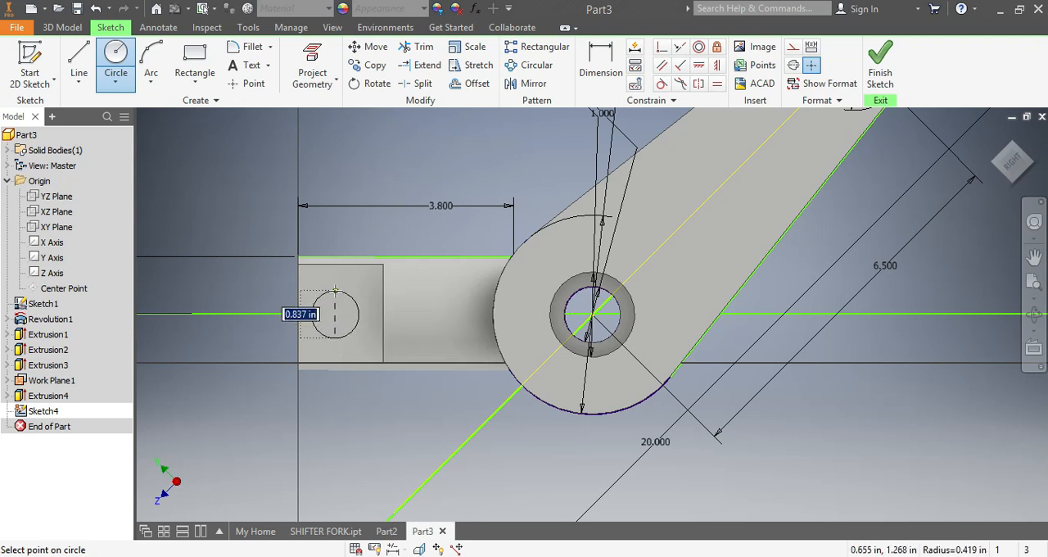
left_click(335, 290)
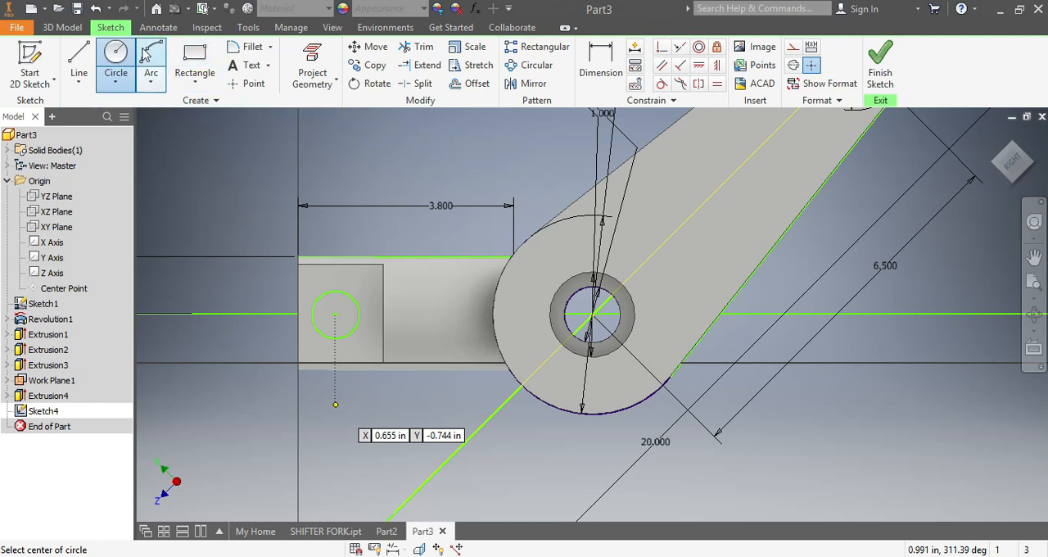
left_click(118, 57)
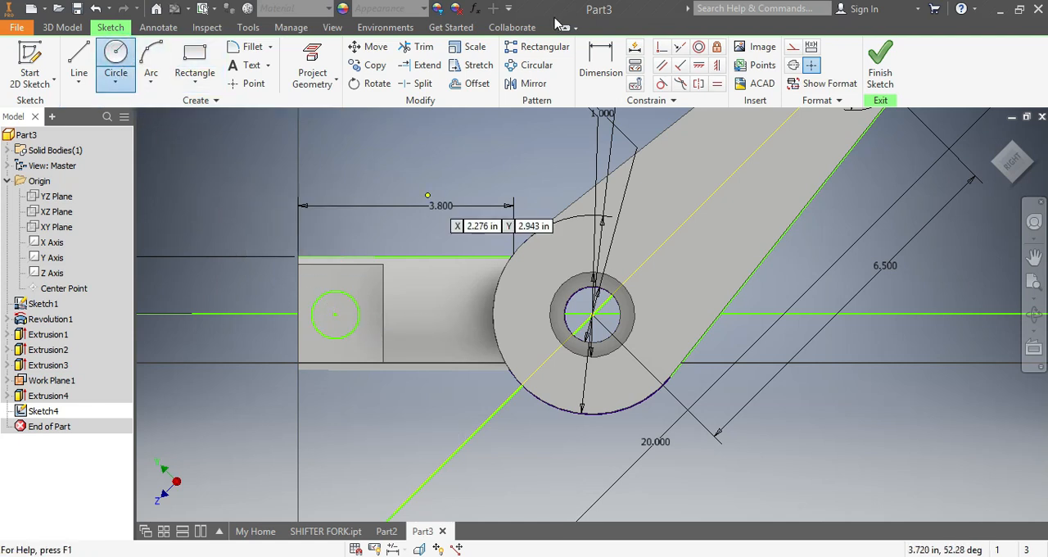
Step: Dimension the circle's diameter to 1 in and its center 0.75 in from the arm's end edge
left_click(600, 66)
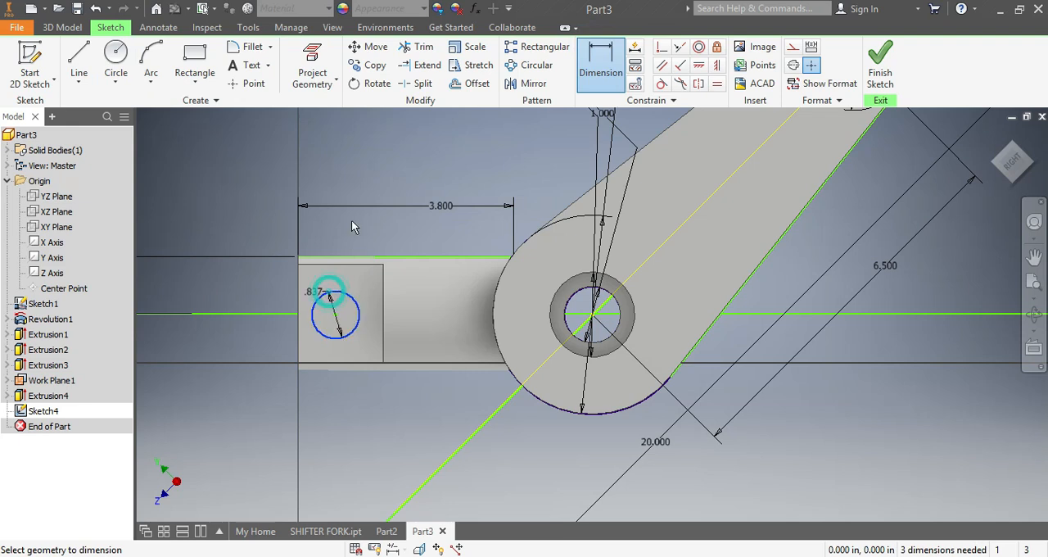
left_click(373, 177)
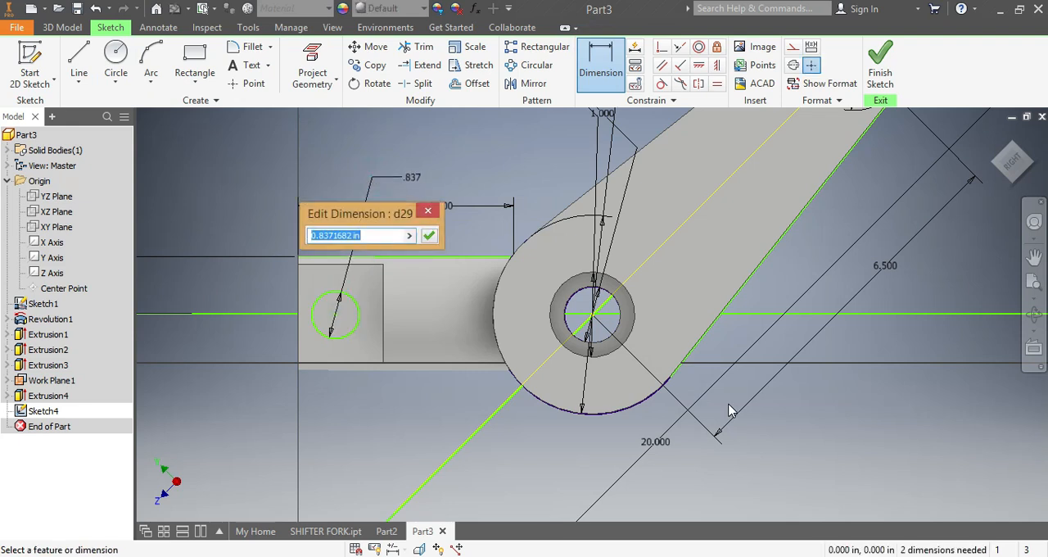
key("Return")
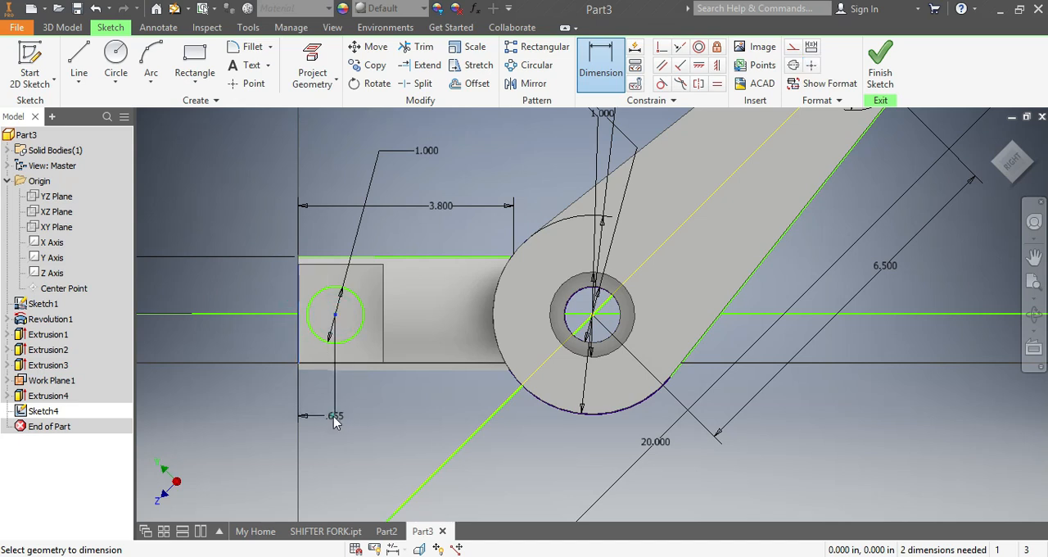
left_click(334, 420)
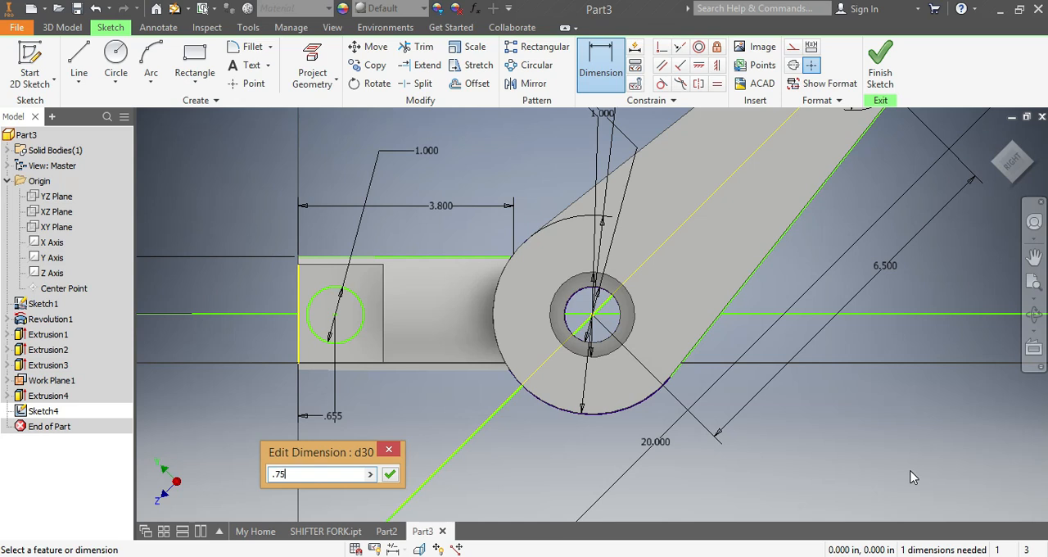
key("Return")
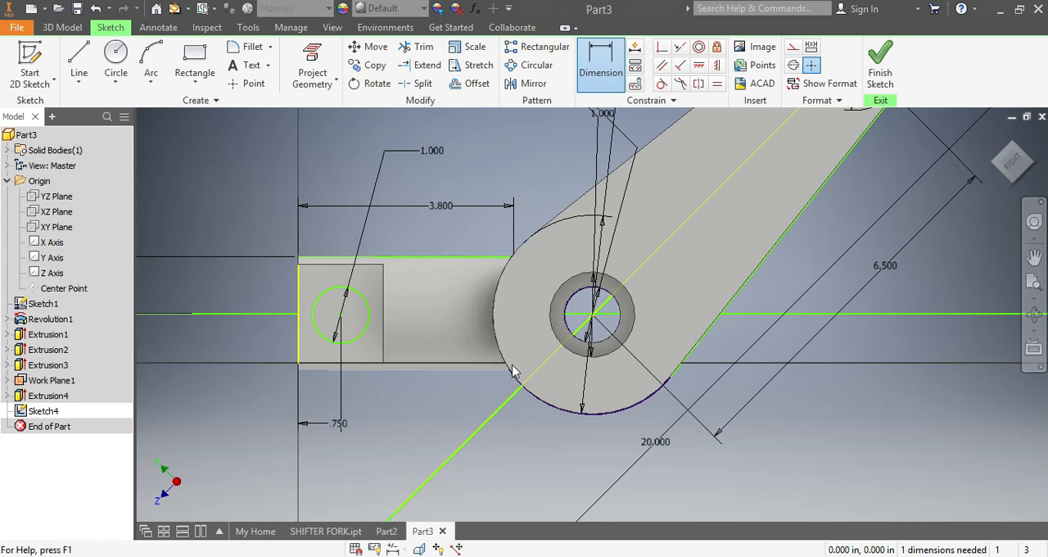
Step: Cut the circle through the flattened arm with a symmetric 6 in Extrude
left_click(71, 29)
left_click(90, 64)
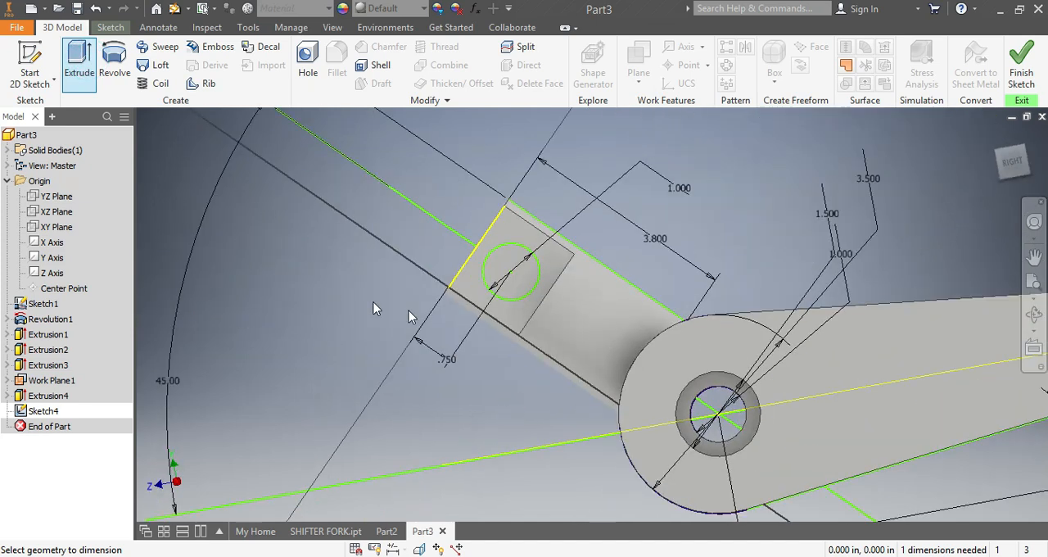
left_click(573, 305)
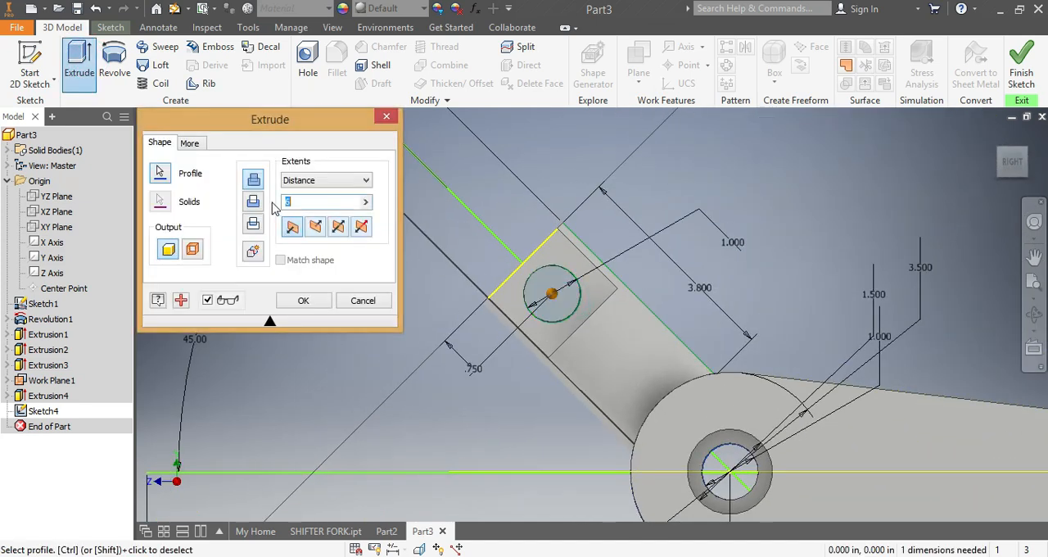
left_click(259, 202)
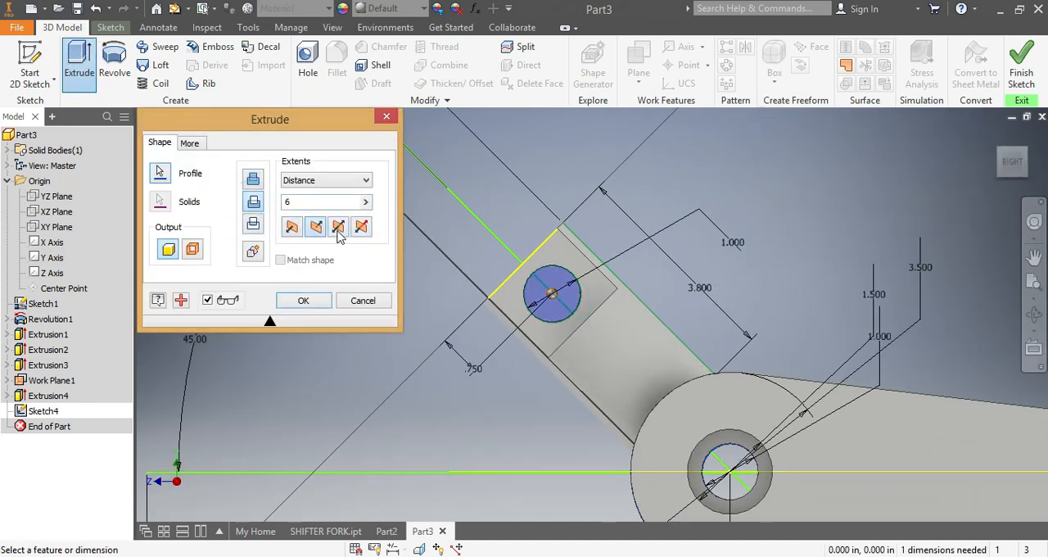
left_click(336, 232)
left_click_drag(1006, 170, 945, 220)
left_click(303, 300)
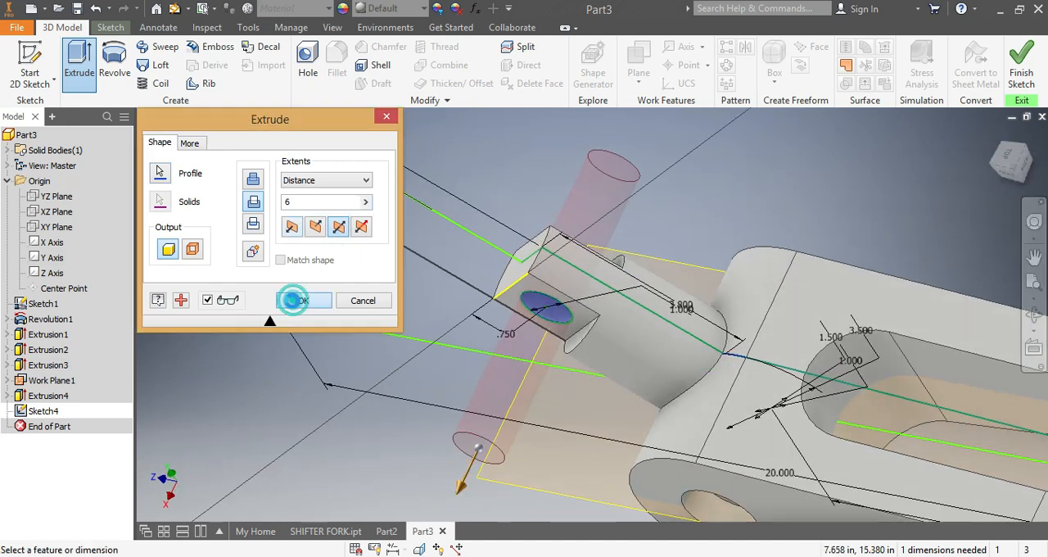
Step: Hide Sketch1 and Work Plane1
scroll(564, 421, "down", 3)
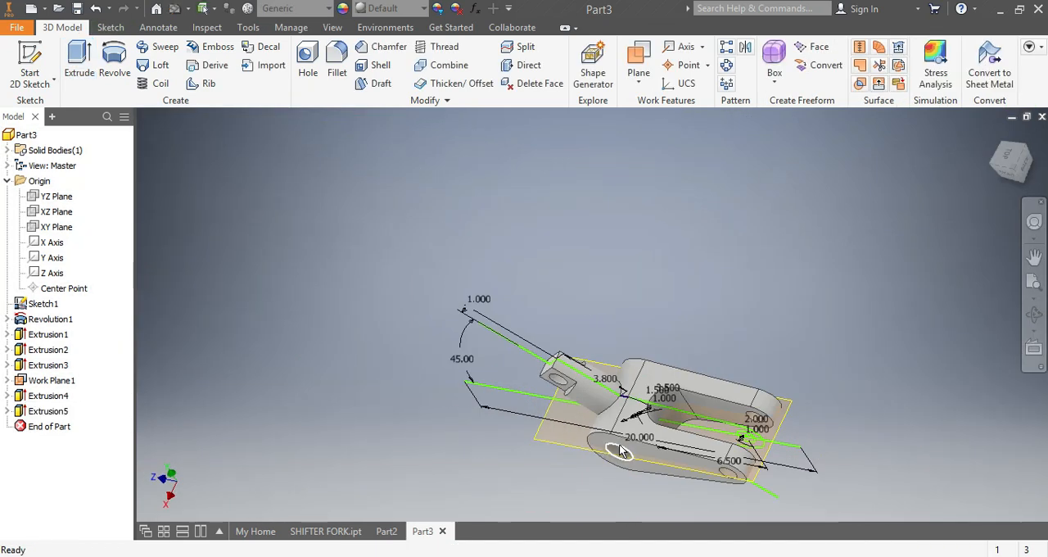
right_click(46, 306)
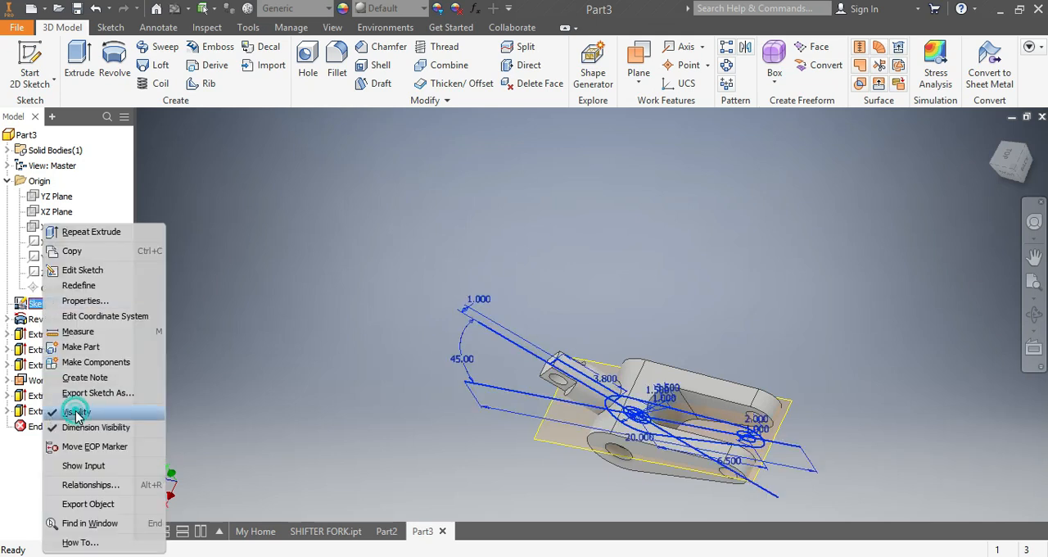
left_click(76, 412)
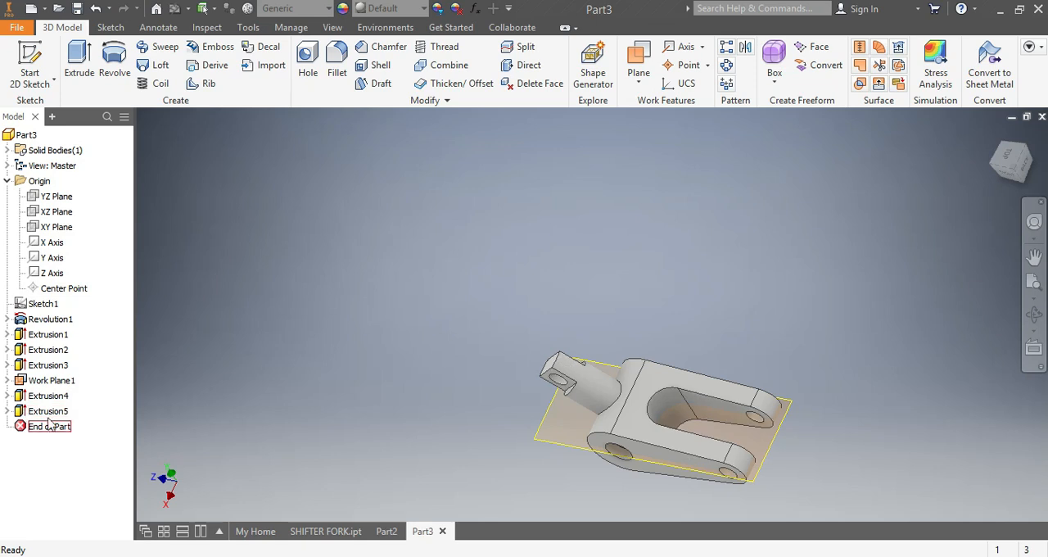
right_click(56, 385)
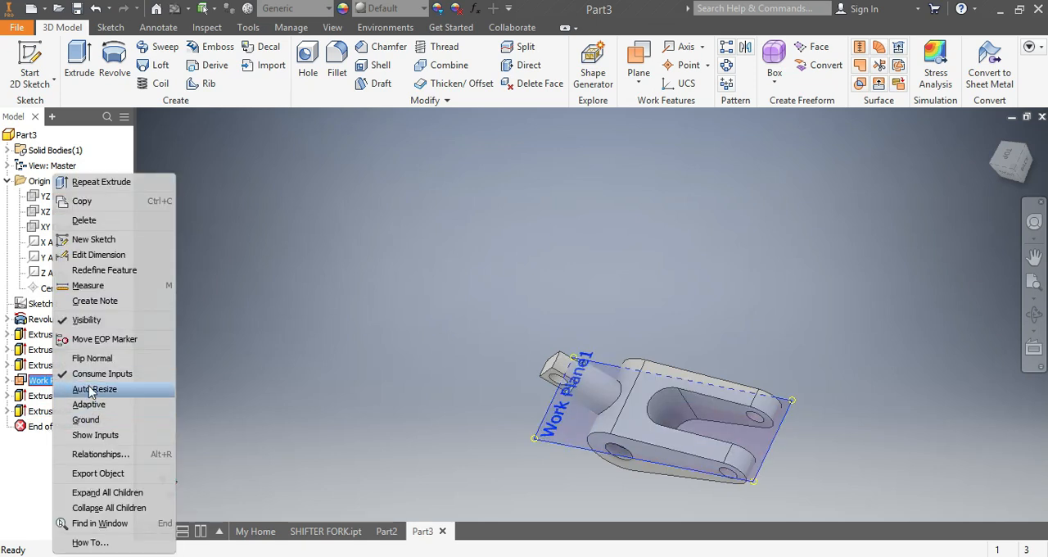
left_click(88, 320)
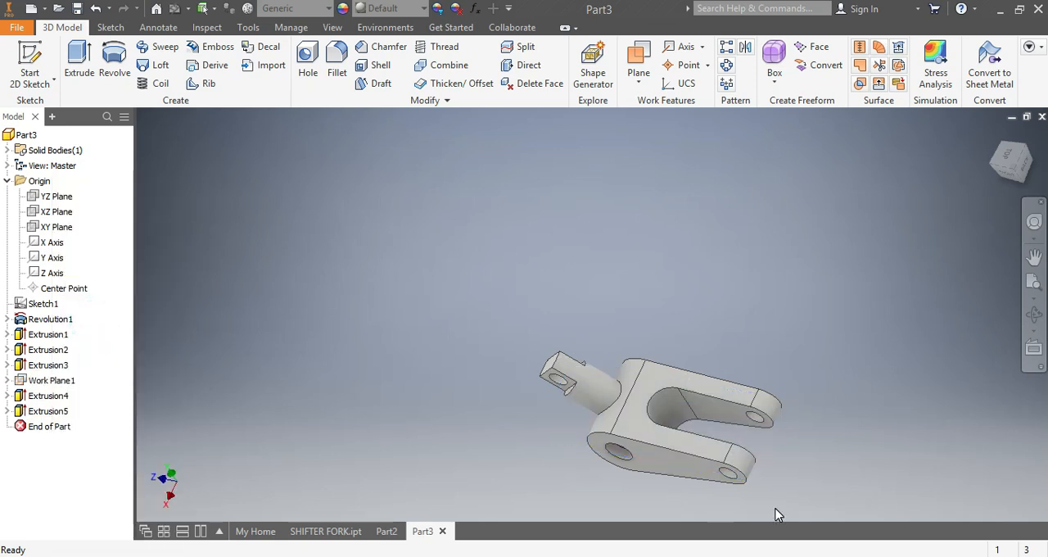
Step: Fillet the edge where the round arm meets the link body with a 0.125 in radius
scroll(778, 514, "up", 4)
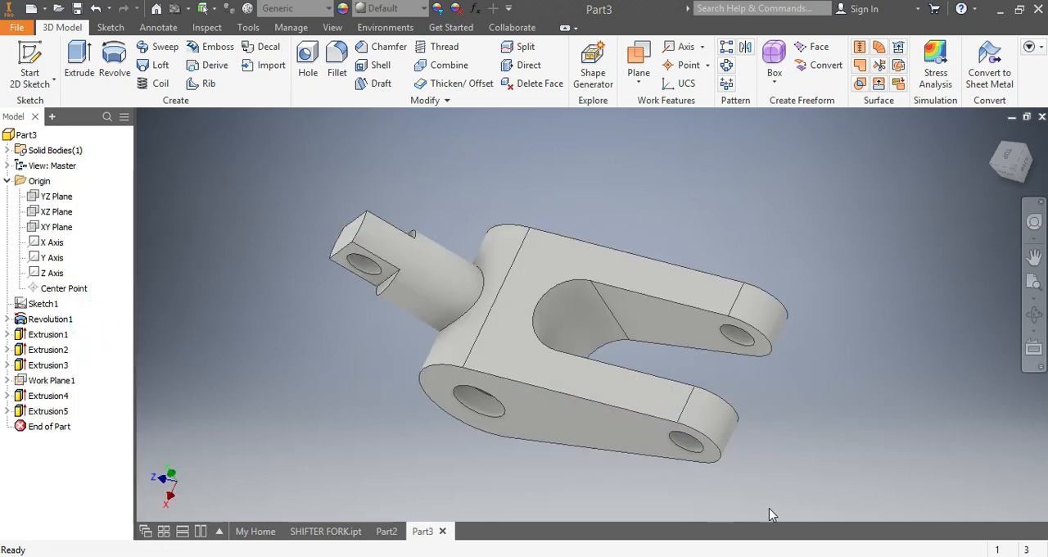
left_click(1015, 172)
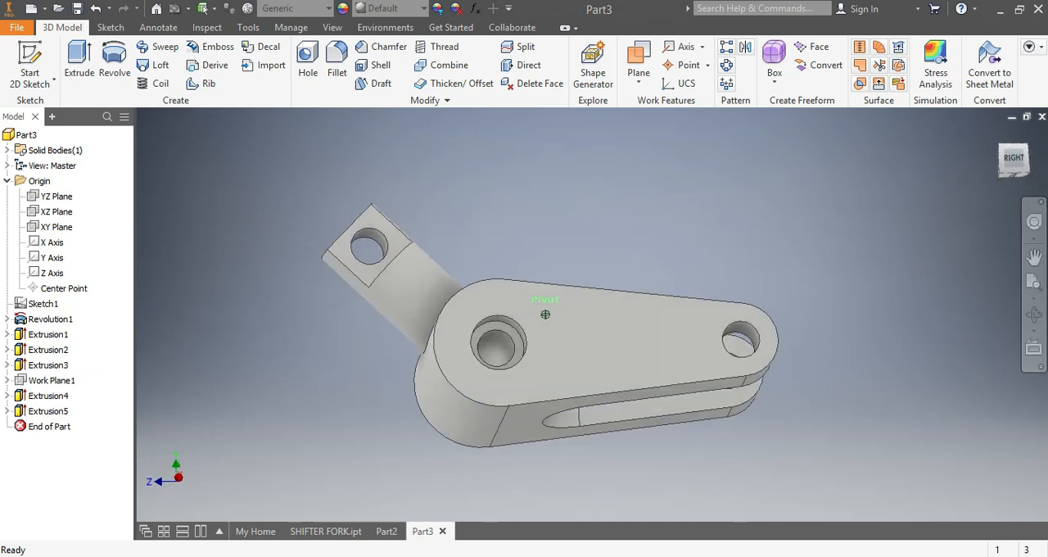
left_click_drag(1015, 163, 1014, 230)
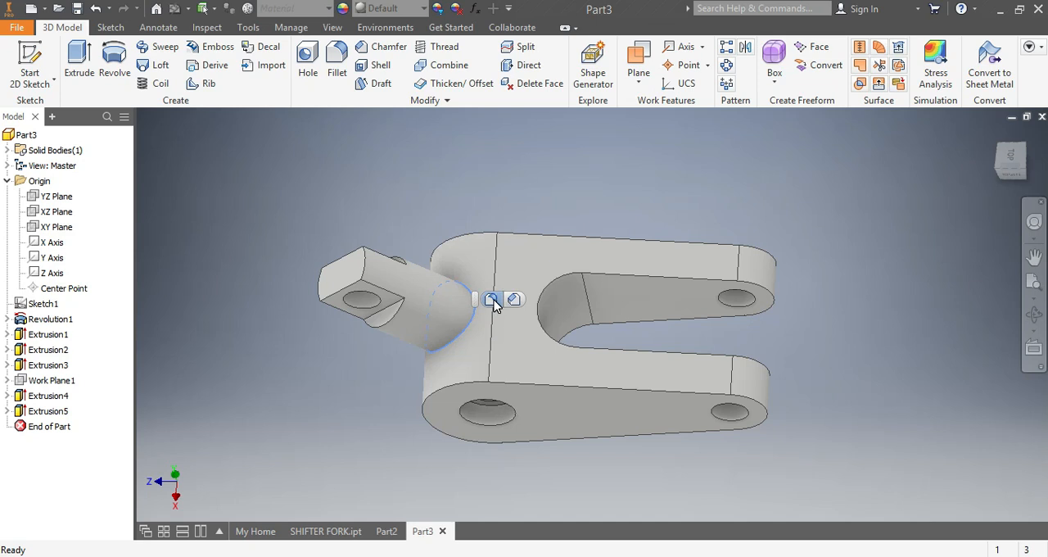
left_click(491, 300)
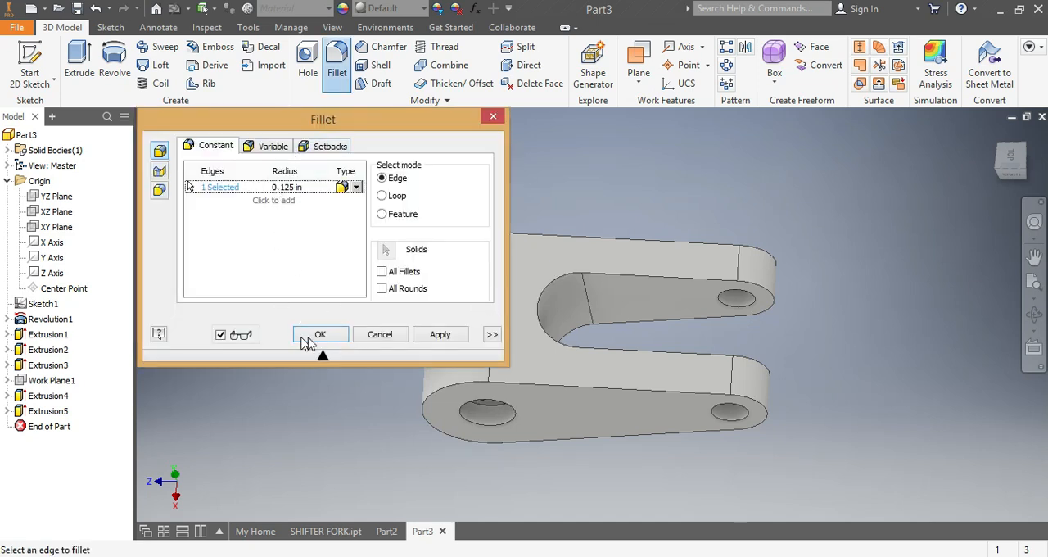
left_click(446, 340)
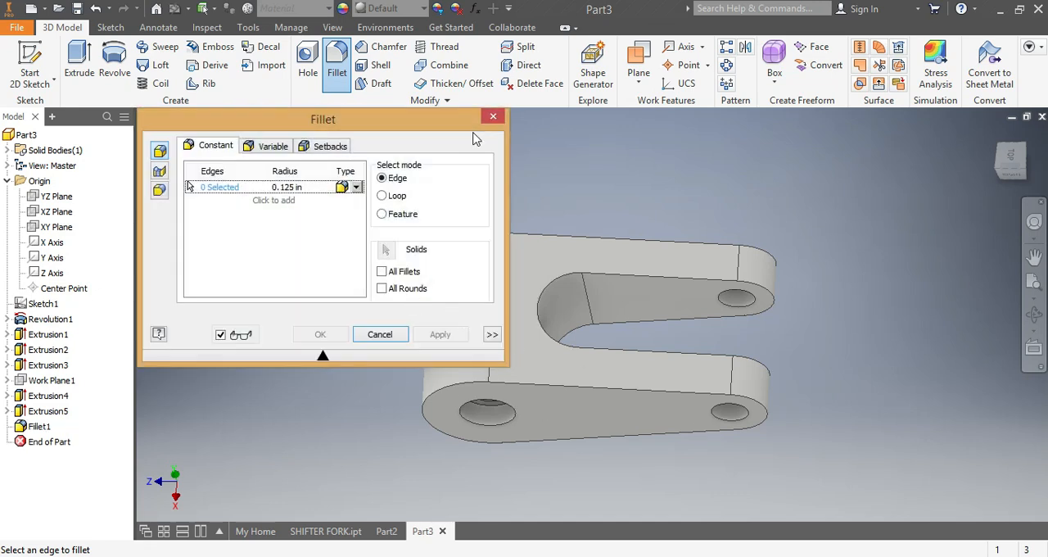
left_click(492, 119)
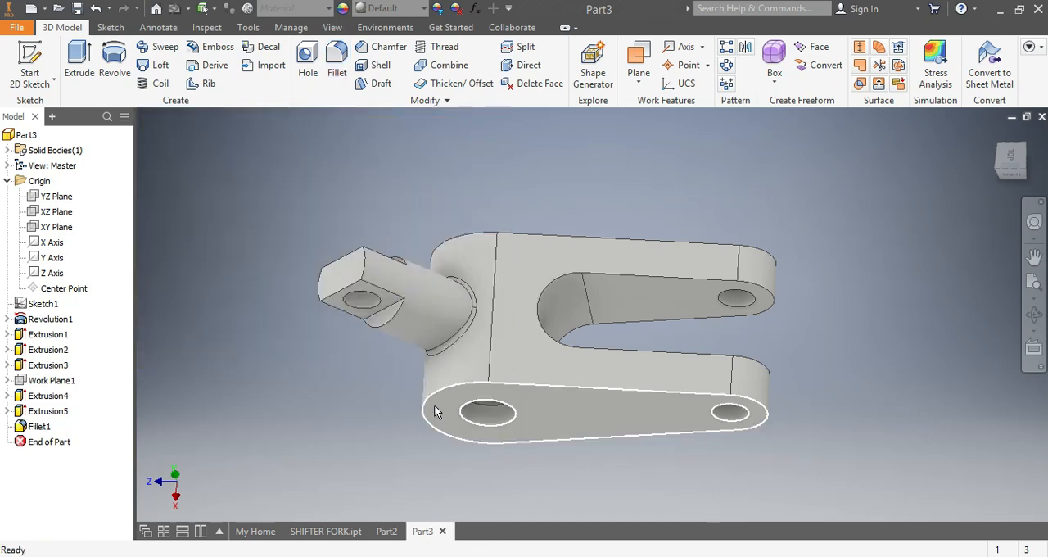
Step: Fillet the complete outer edge outlines of both outer side faces of the fork body with a 0.125 in radius
left_click(567, 390)
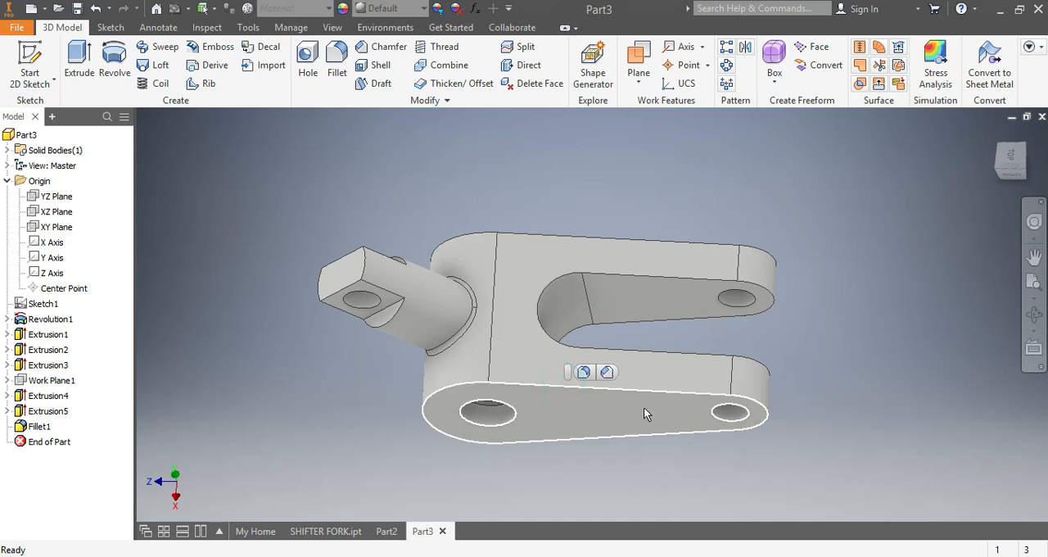
left_click(1030, 166)
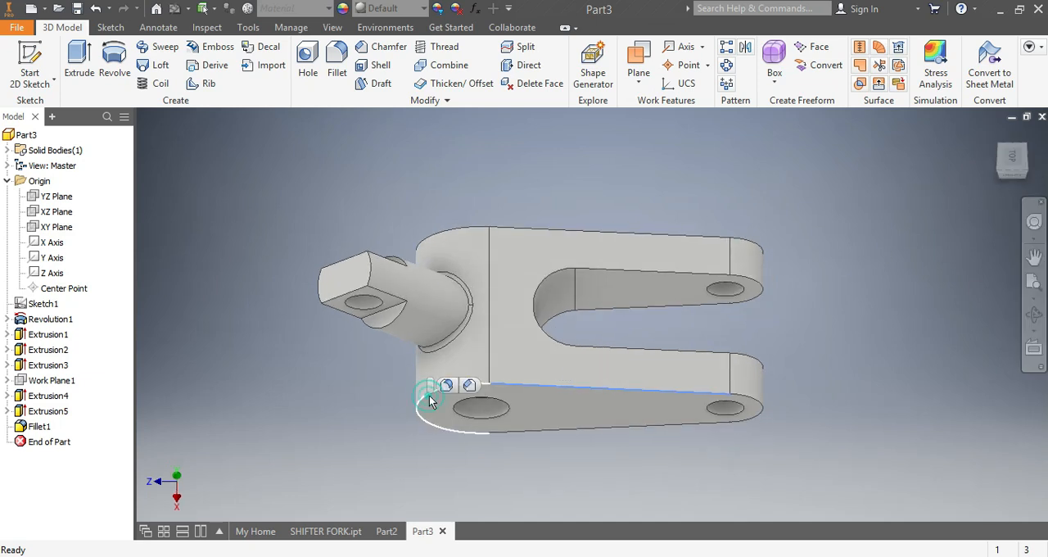
left_click(1012, 170)
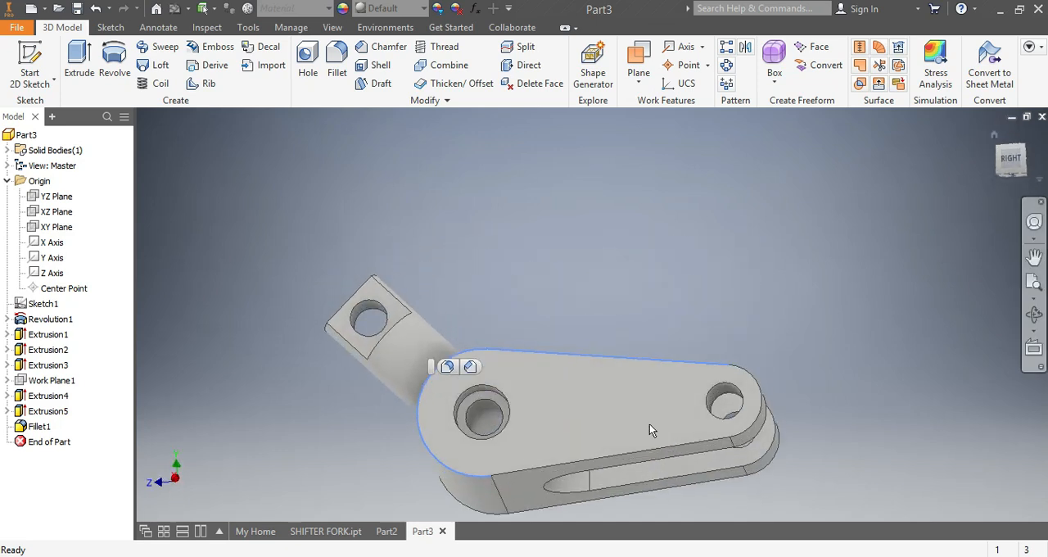
left_click(548, 463)
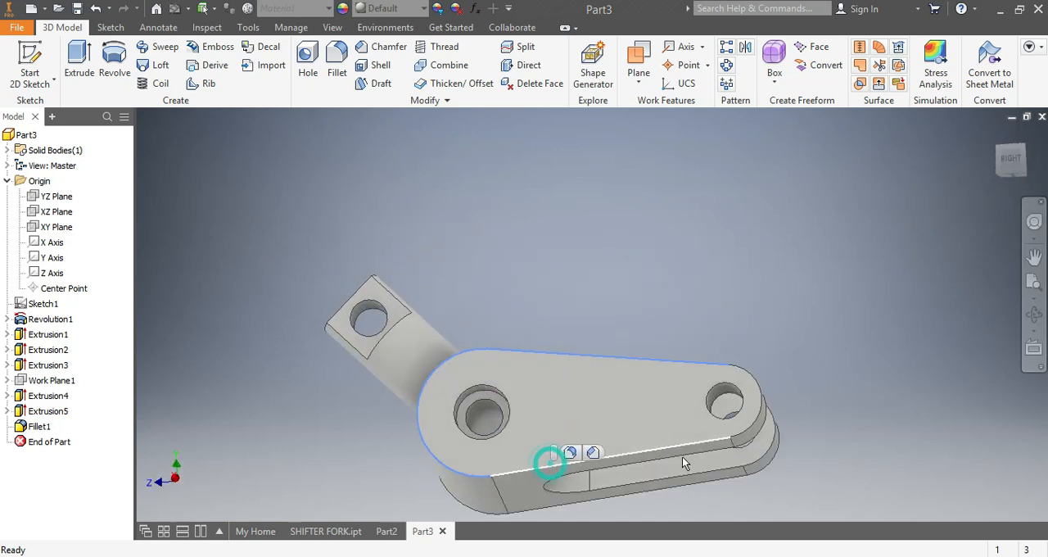
left_click(747, 439)
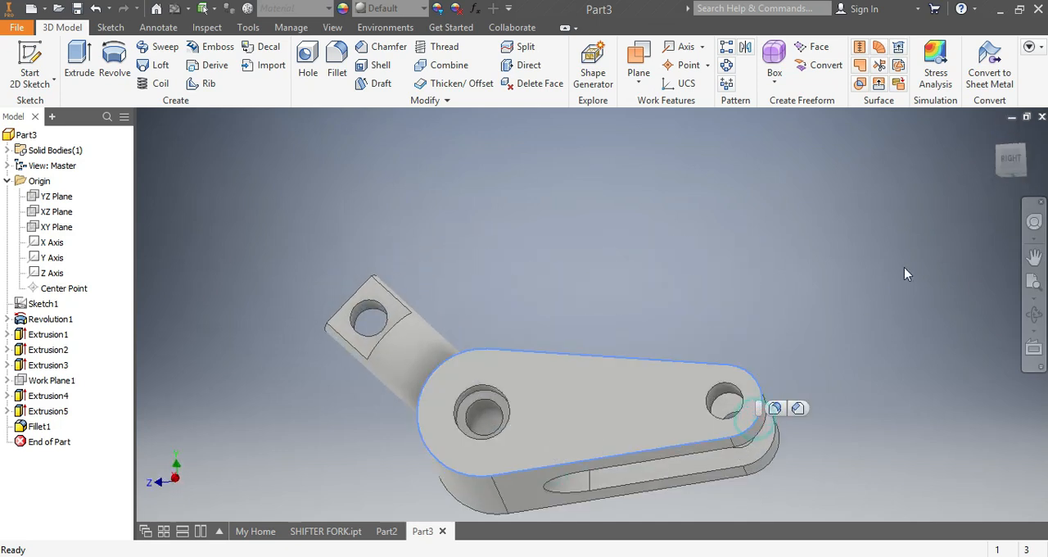
left_click(1012, 161)
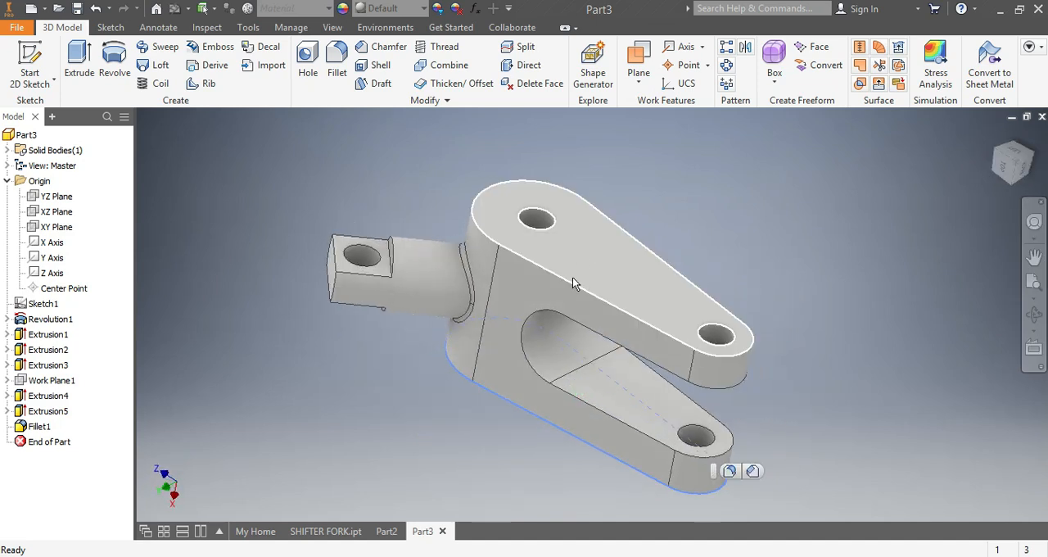
left_click(571, 283)
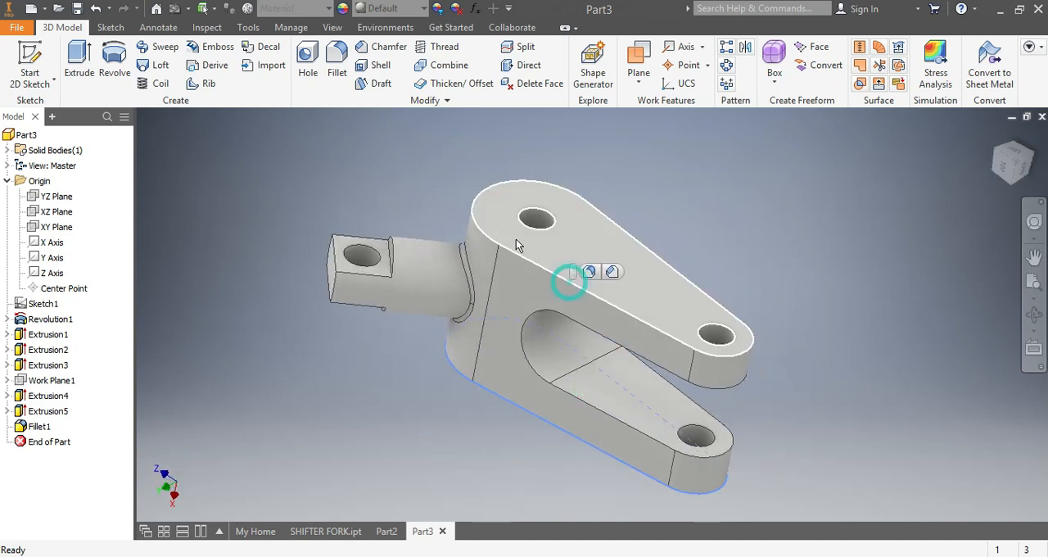
left_click(470, 215)
left_click(1013, 161)
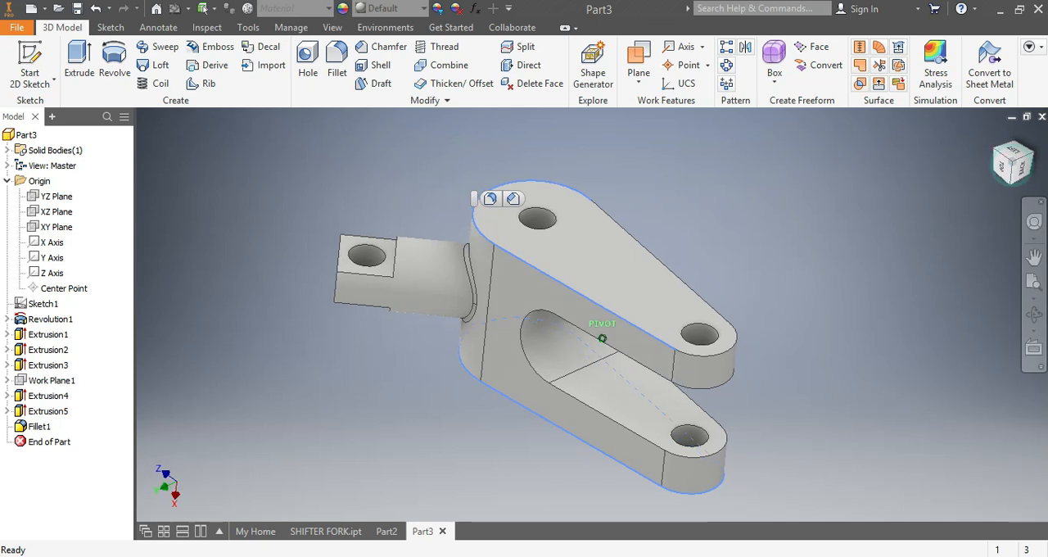
left_click(722, 353)
left_click_drag(1007, 151, 830, 199)
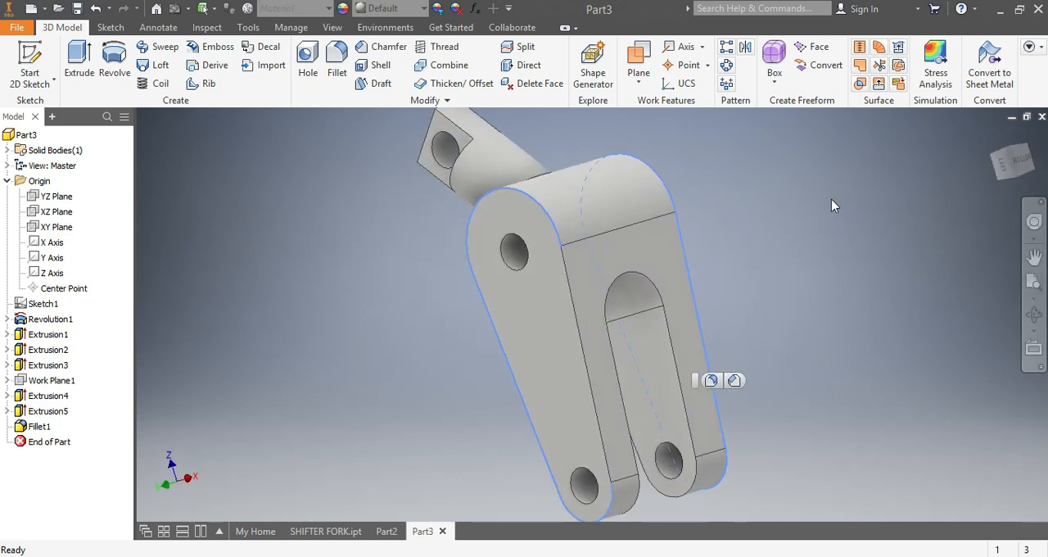
left_click(574, 299, "ctrl")
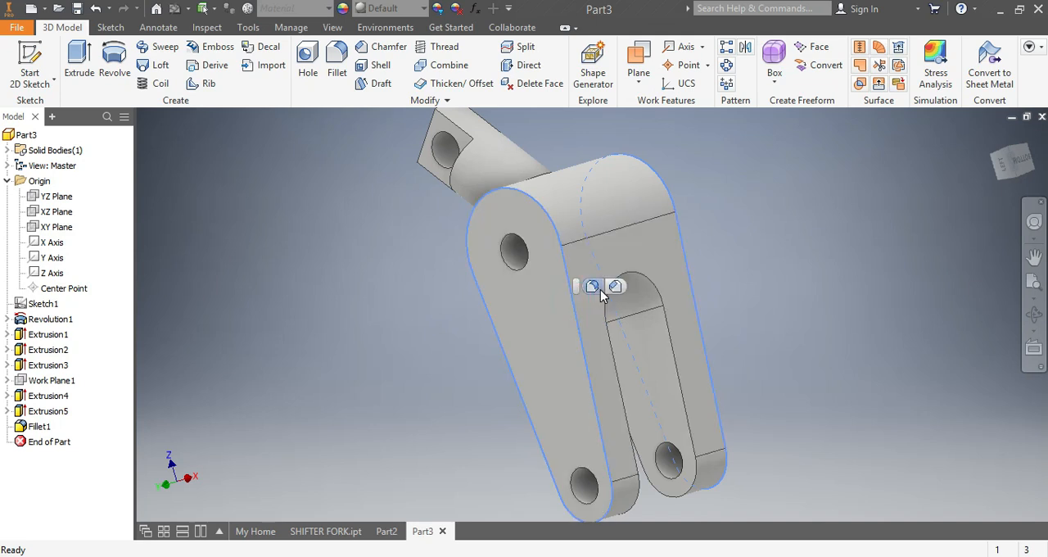
left_click(594, 287)
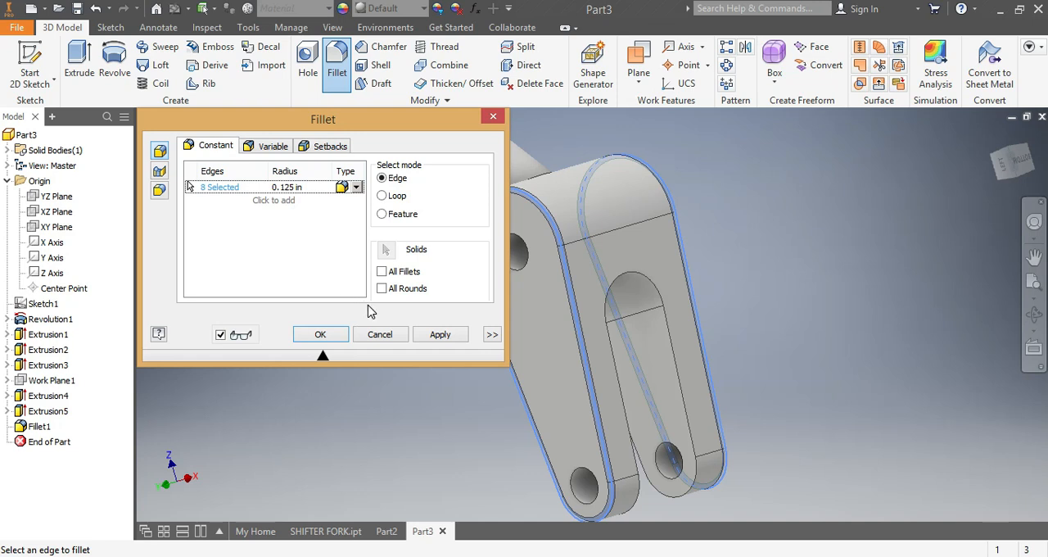
left_click(434, 335)
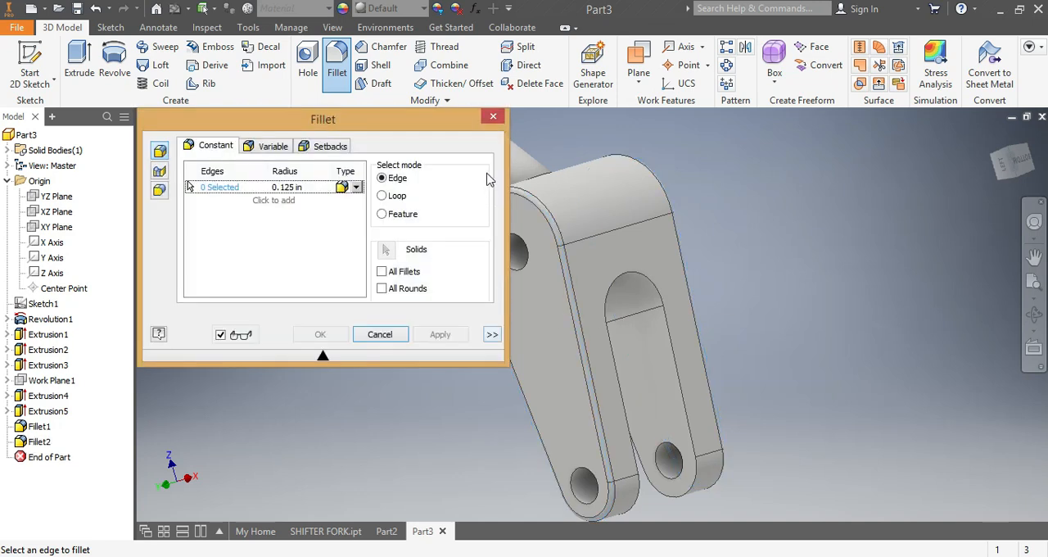
left_click(492, 118)
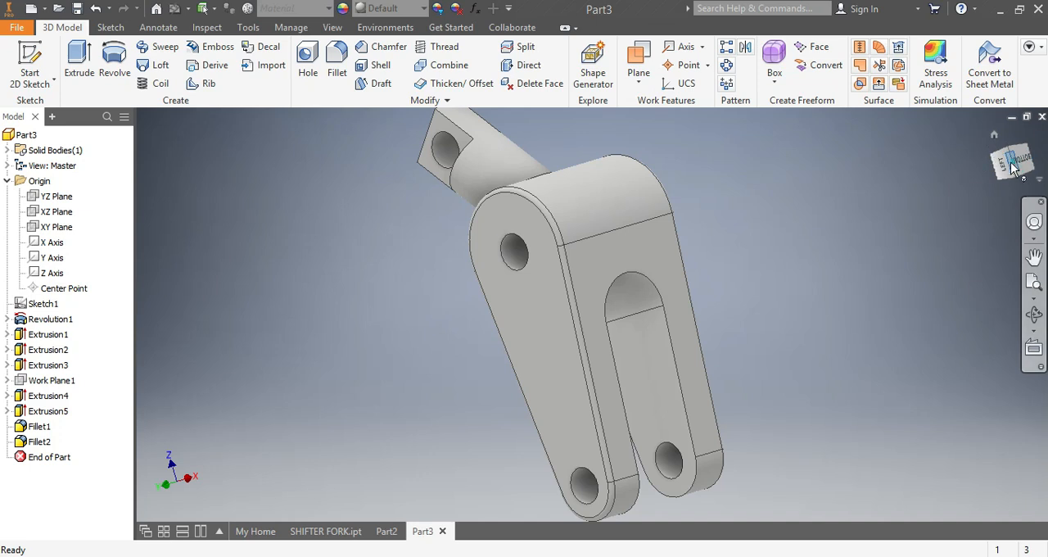
Step: Examine the filleted part from several sides and compare it with the finished model in SHIFTER FORK.ipt
mouse_move(1013, 168)
left_mouse_down()
mouse_move(905, 176)
mouse_move(867, 225)
mouse_move(909, 147)
mouse_move(925, 246)
mouse_move(970, 168)
left_mouse_up()
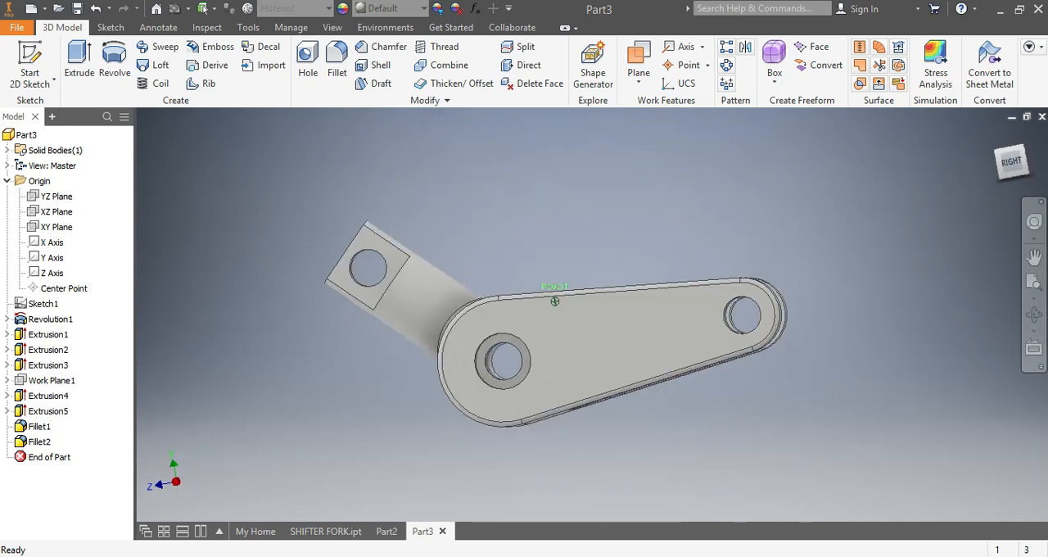
mouse_move(555, 301)
middle_mouse_down("shift")
mouse_move(545, 385)
mouse_move(561, 386)
middle_mouse_up("shift")
middle_click_drag(643, 281, 657, 281, "shift")
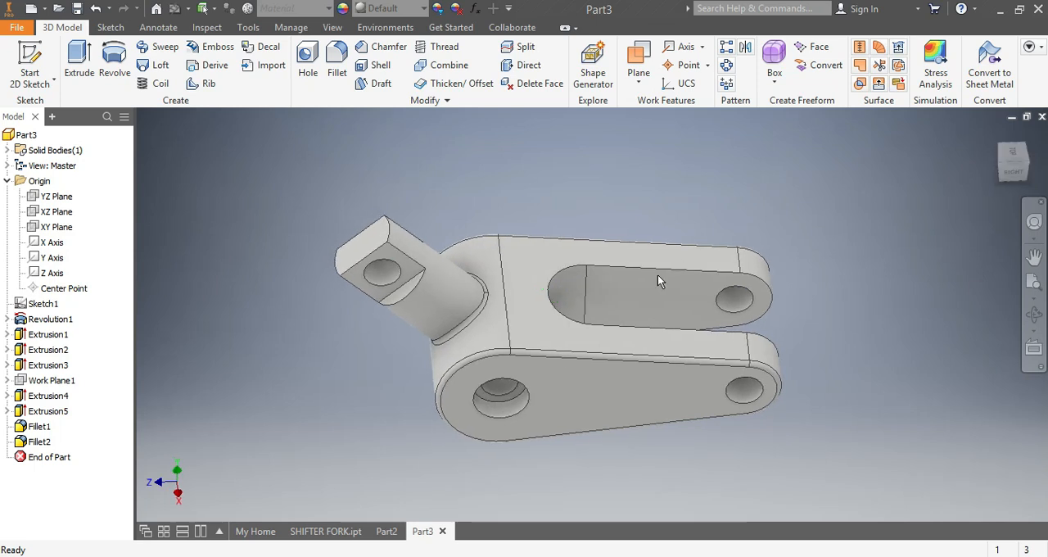
left_click(325, 530)
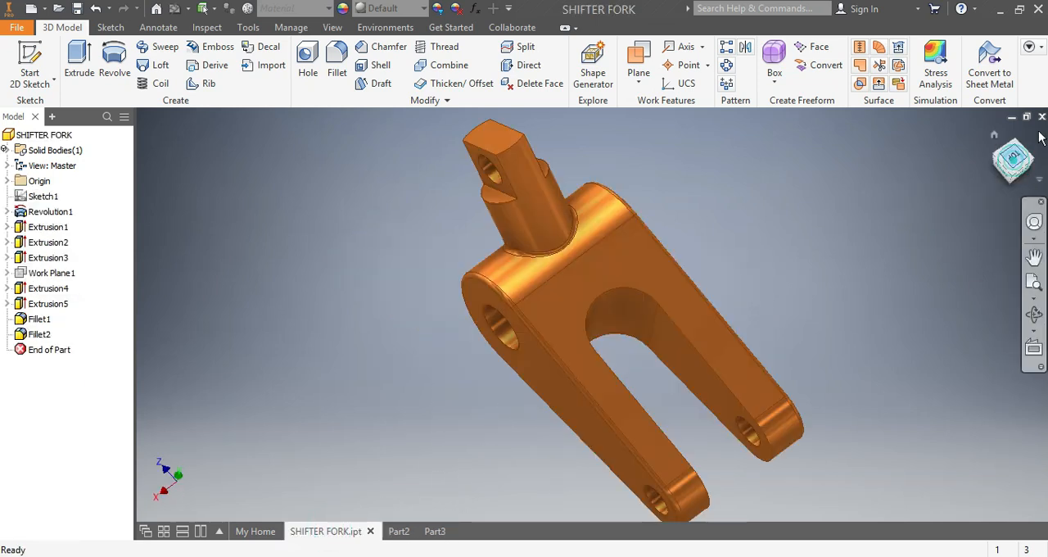
mouse_move(1018, 162)
left_mouse_down()
mouse_move(1041, 164)
mouse_move(990, 165)
left_mouse_up()
mouse_move(610, 368)
middle_mouse_down("shift")
mouse_move(618, 184)
mouse_move(608, 336)
middle_mouse_up("shift")
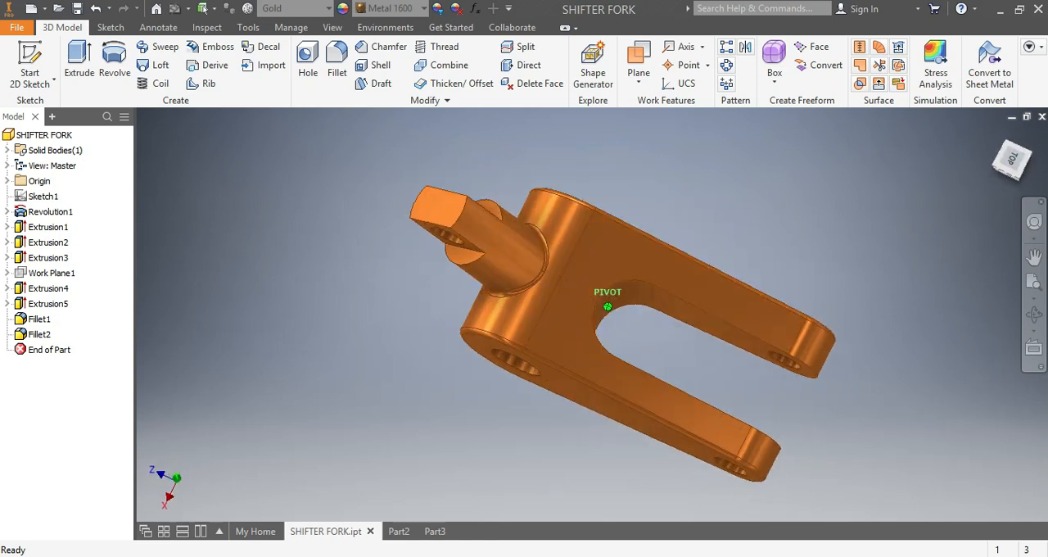
left_click(430, 531)
mouse_move(1013, 170)
left_mouse_down()
mouse_move(947, 211)
mouse_move(925, 270)
left_mouse_up()
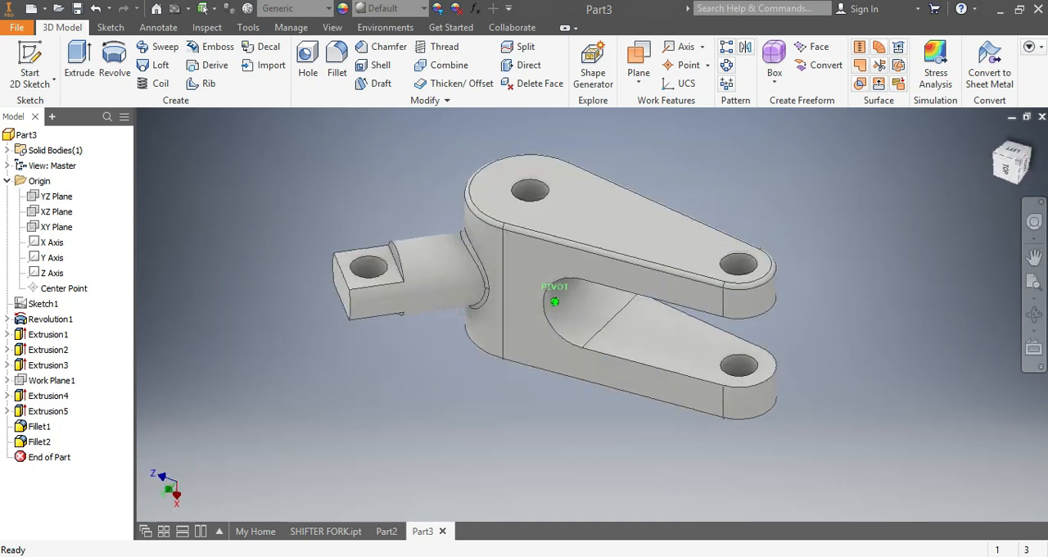
mouse_move(573, 393)
middle_mouse_down("shift")
mouse_move(614, 327)
mouse_move(602, 196)
mouse_move(604, 262)
middle_mouse_up("shift")
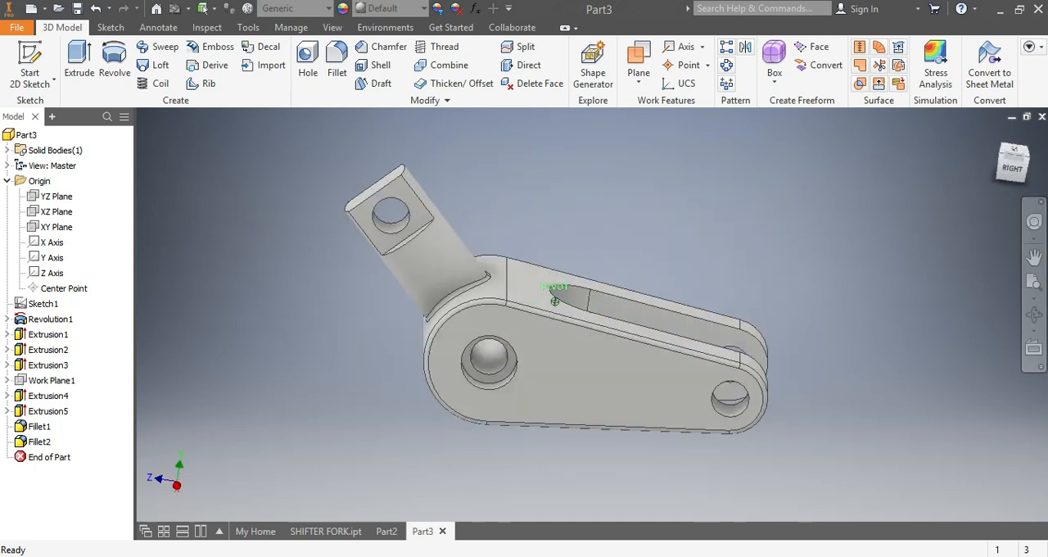
left_click_drag(1003, 186, 1000, 274)
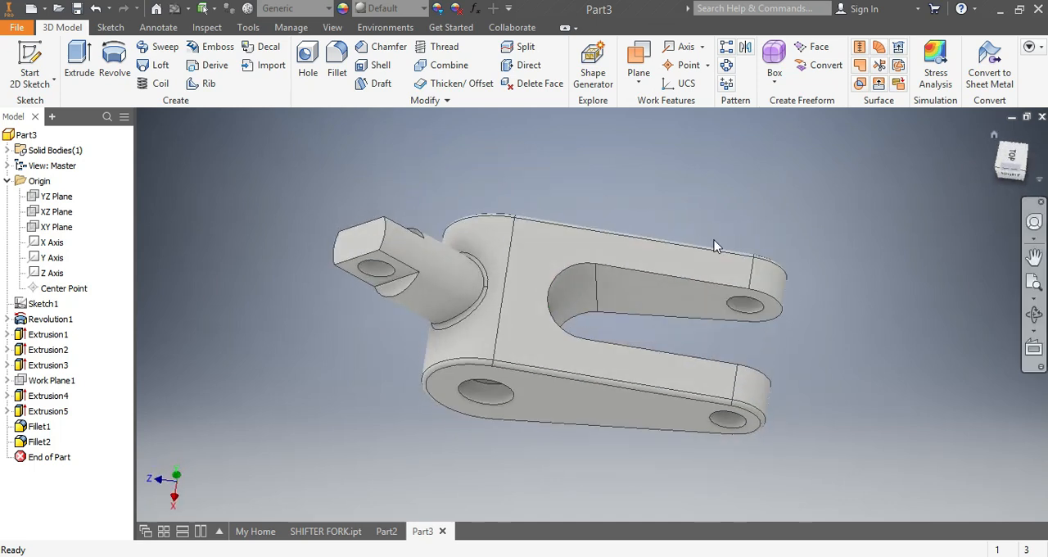
Step: Try the Stainless Steel material from the Inventor Material Library on the part and view its look
left_click(326, 16)
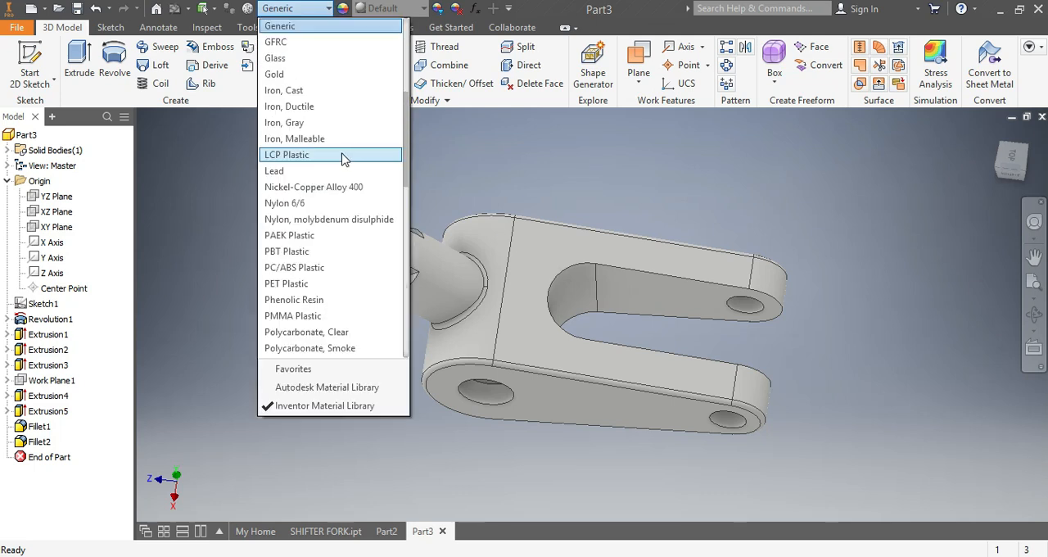
scroll(327, 211, "down", 5)
scroll(328, 211, "up", 7)
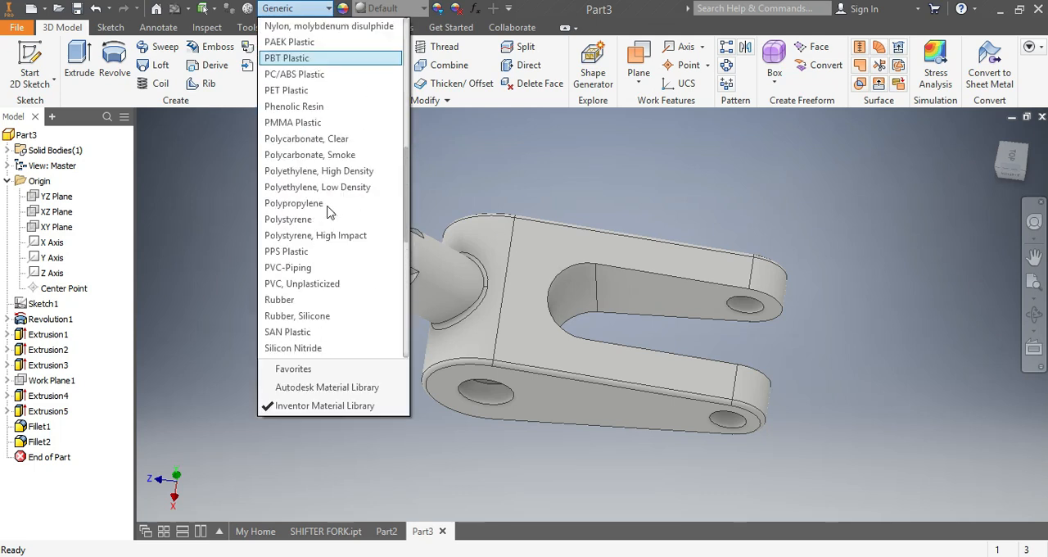
scroll(327, 212, "down", 10)
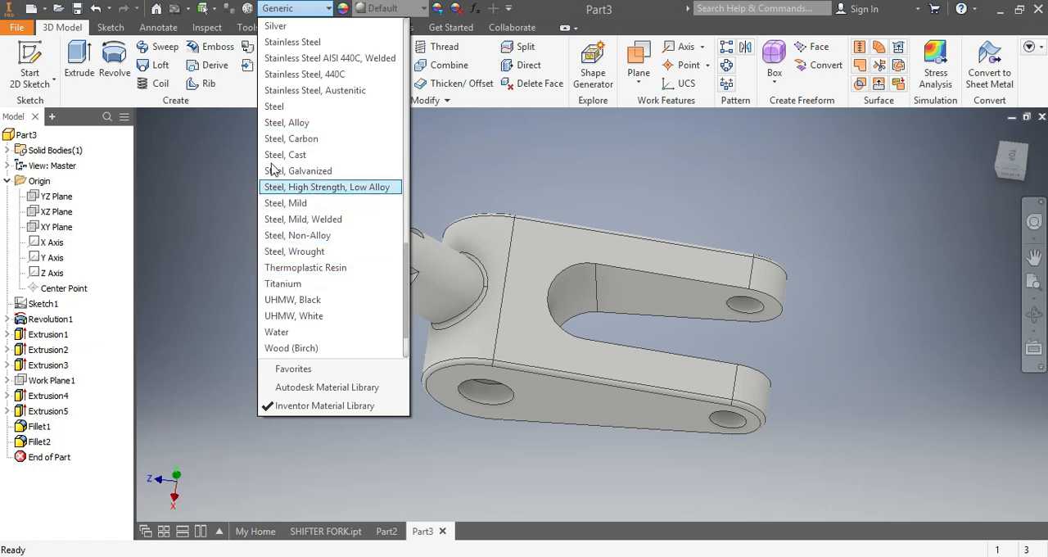
left_click(296, 41)
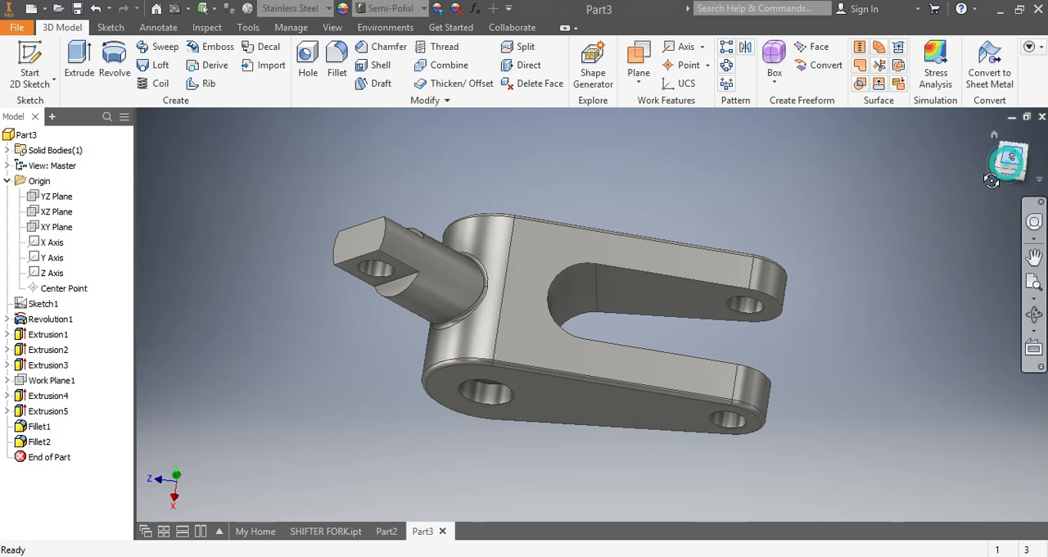
mouse_move(992, 180)
left_mouse_down()
mouse_move(984, 426)
mouse_move(939, 409)
left_mouse_up()
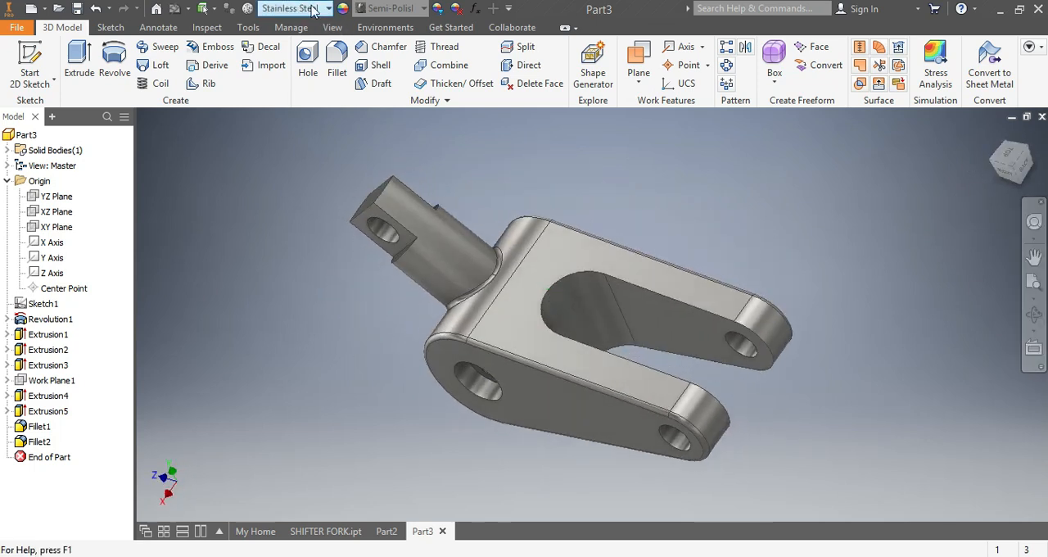
Step: Assign the Gold material from the Inventor Material Library to the part
left_click(328, 9)
scroll(309, 200, "up", 6)
scroll(311, 203, "up", 5)
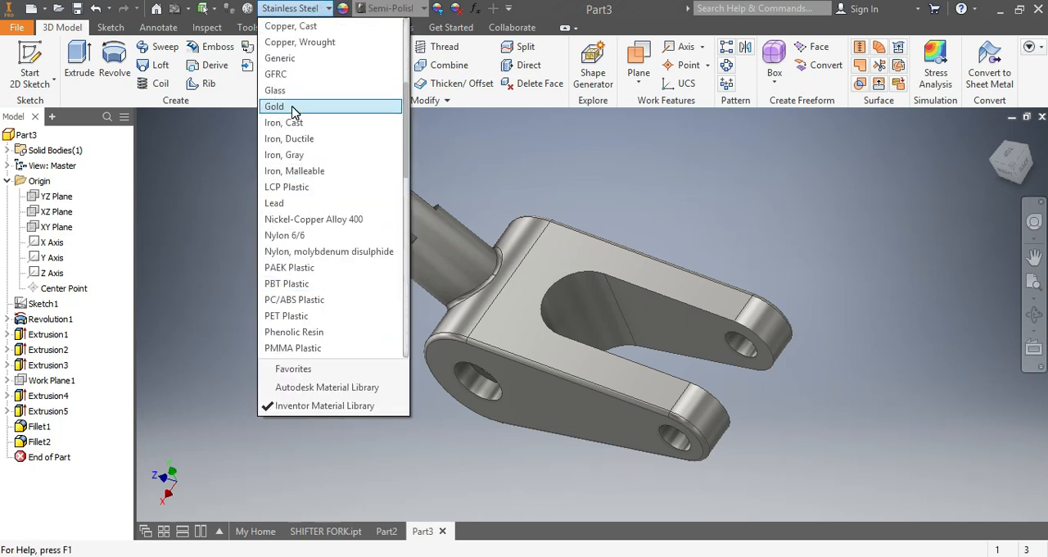
left_click(291, 107)
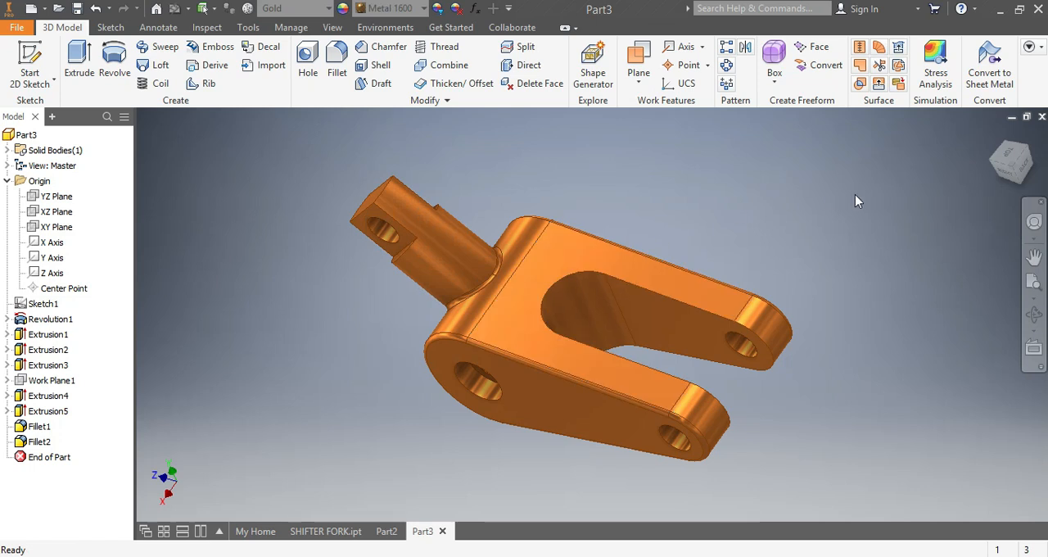